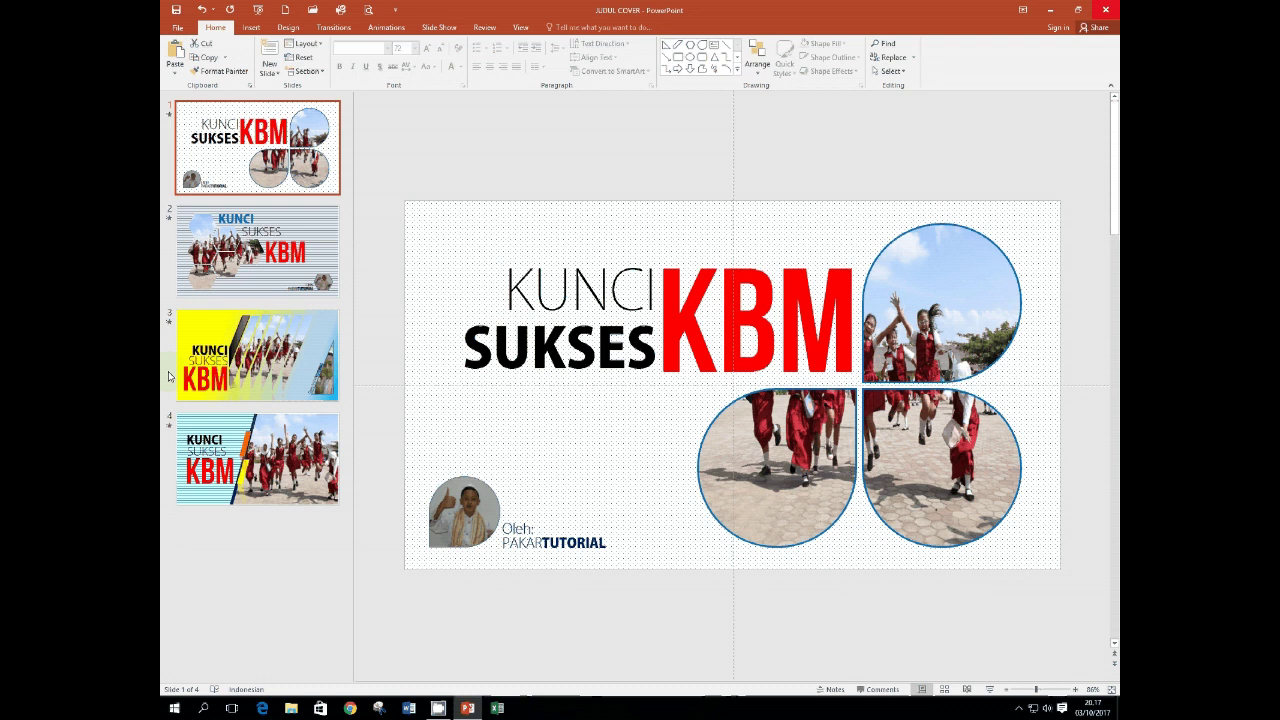
# Start the finished KUNCI SUKSES KBM cover deck as a slide show from slide 1.
pyautogui.click(989, 689)
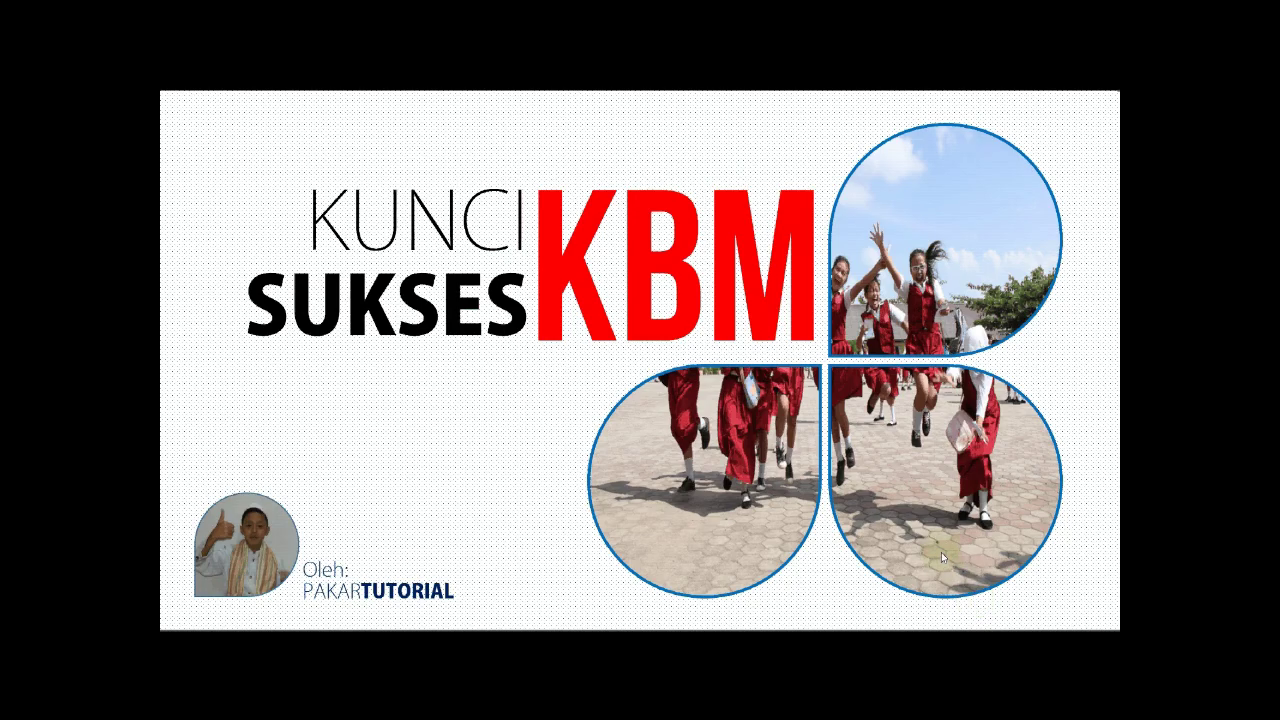
# Advance through cover designs 2–4, exit past the end screen, and restart from slide 1.
pyautogui.click(1070, 641)
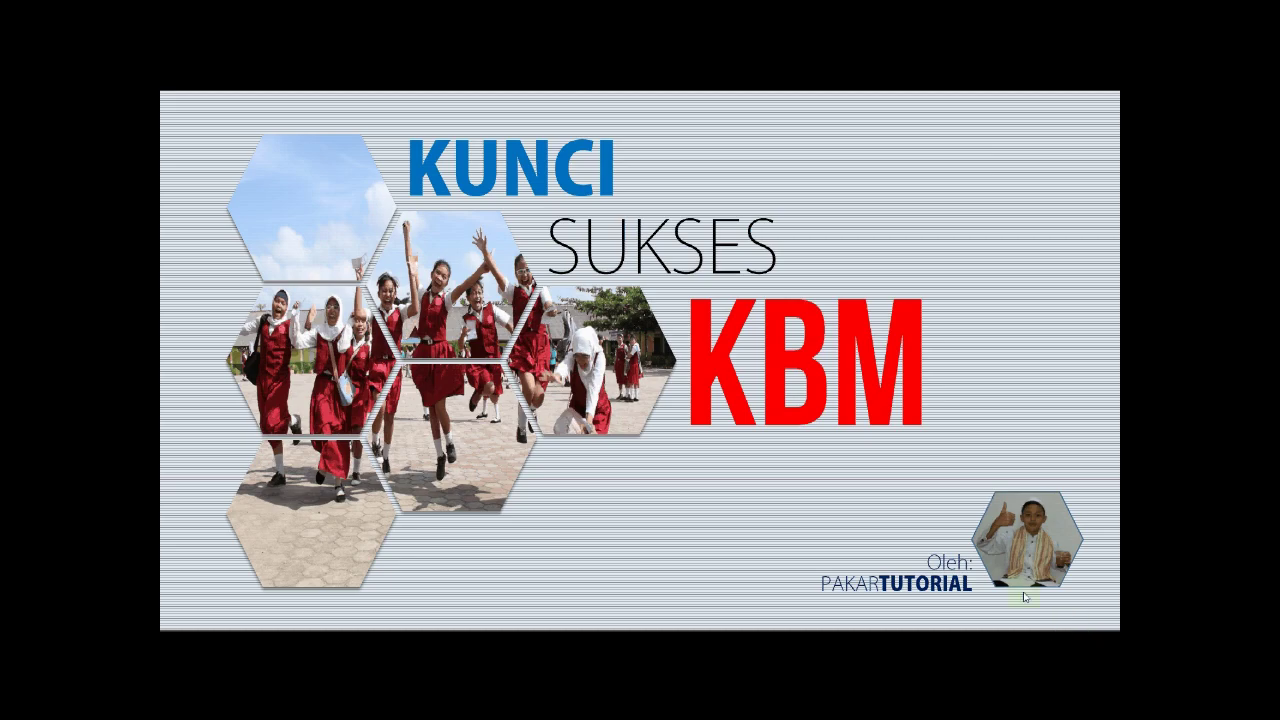
pyautogui.click(989, 627)
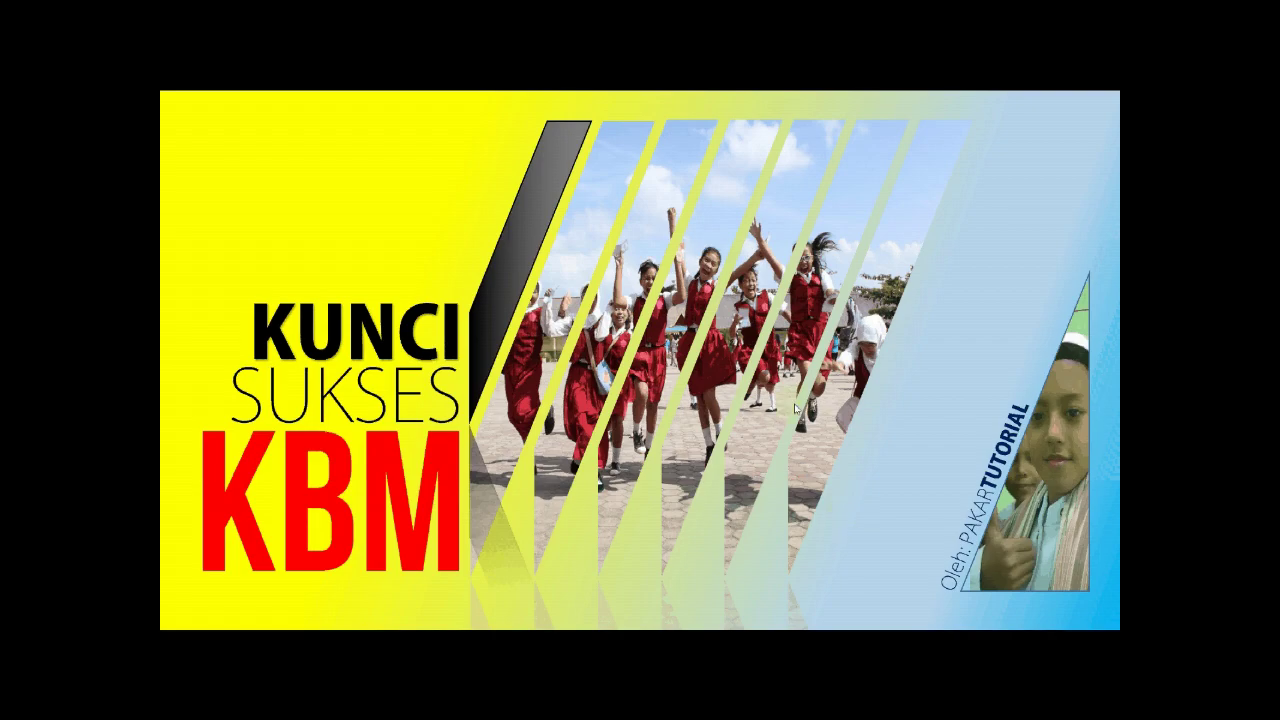
pyautogui.click(500, 673)
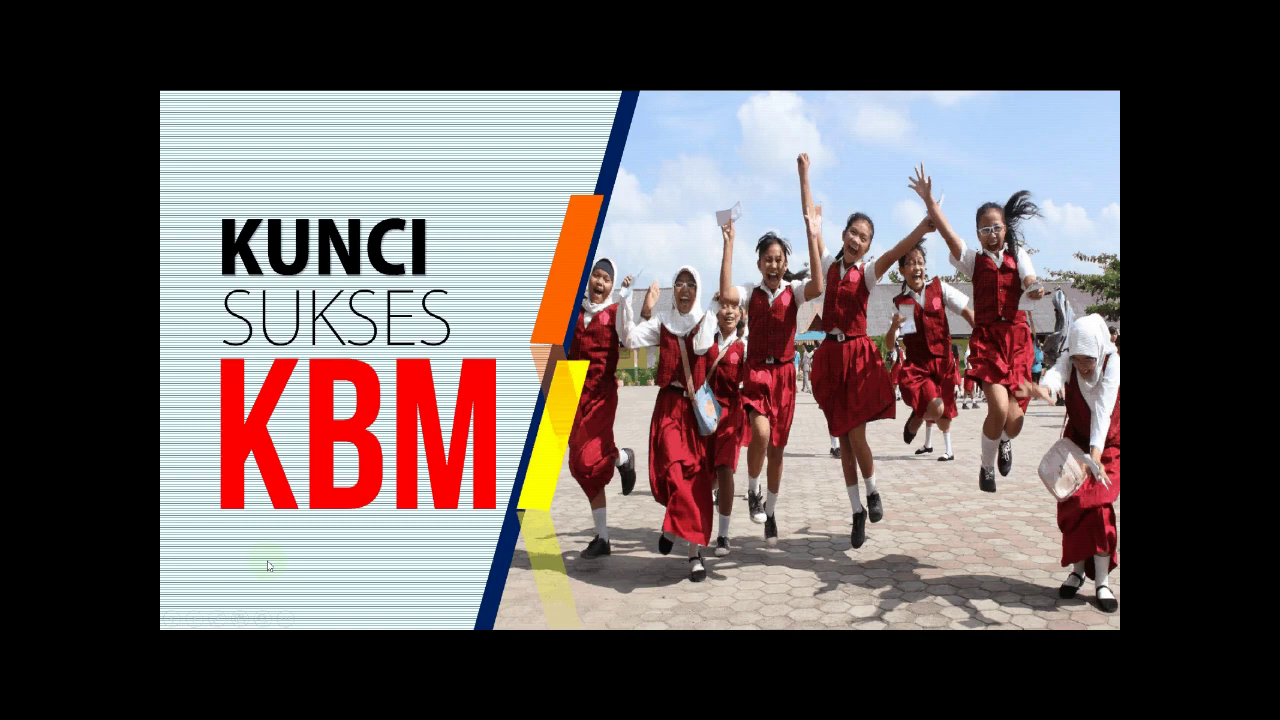
pyautogui.click(268, 566)
pyautogui.click(268, 566)
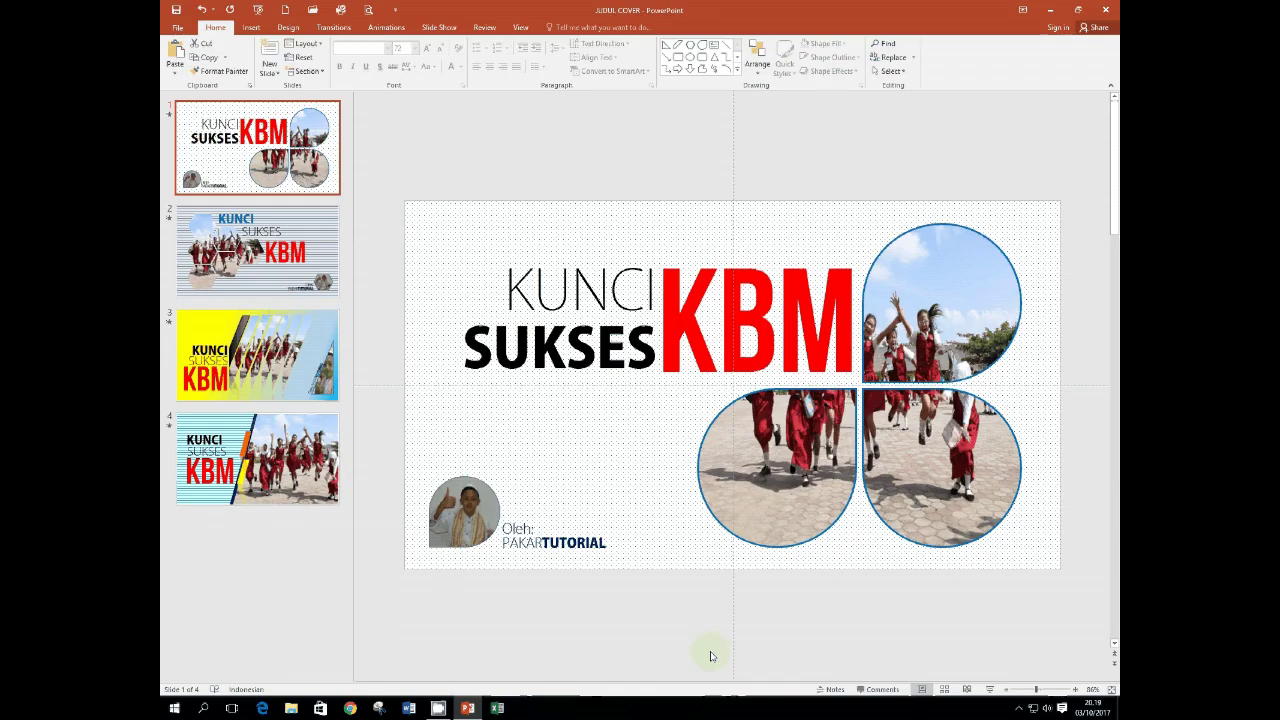
pyautogui.click(988, 689)
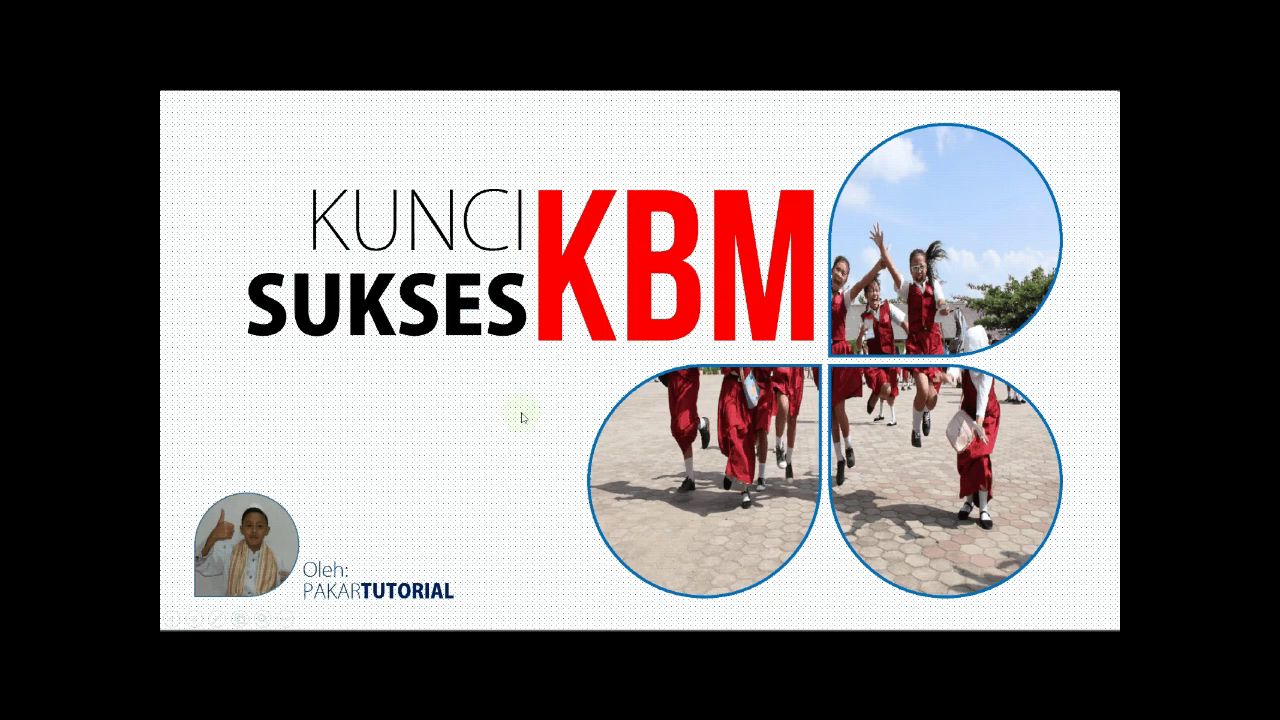
# End the slide show and show the Info page for the JUDUL COVER presentation.
pyautogui.press('Escape')
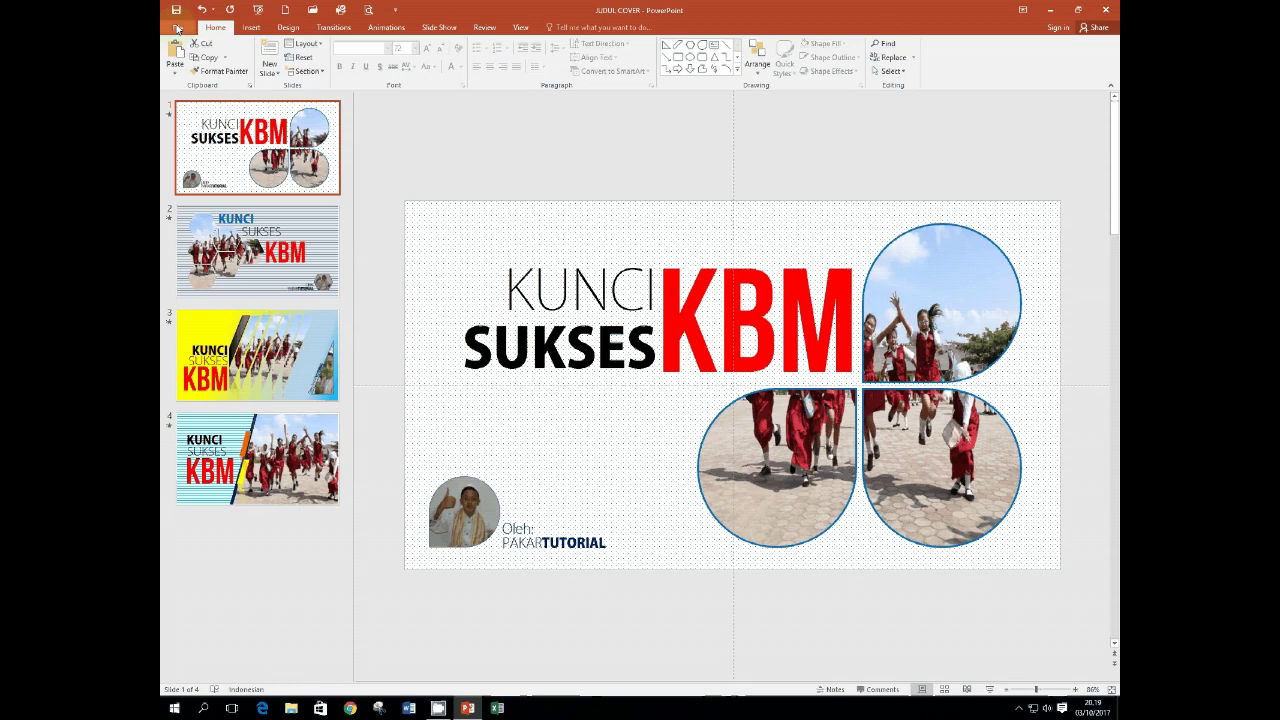
pyautogui.click(177, 28)
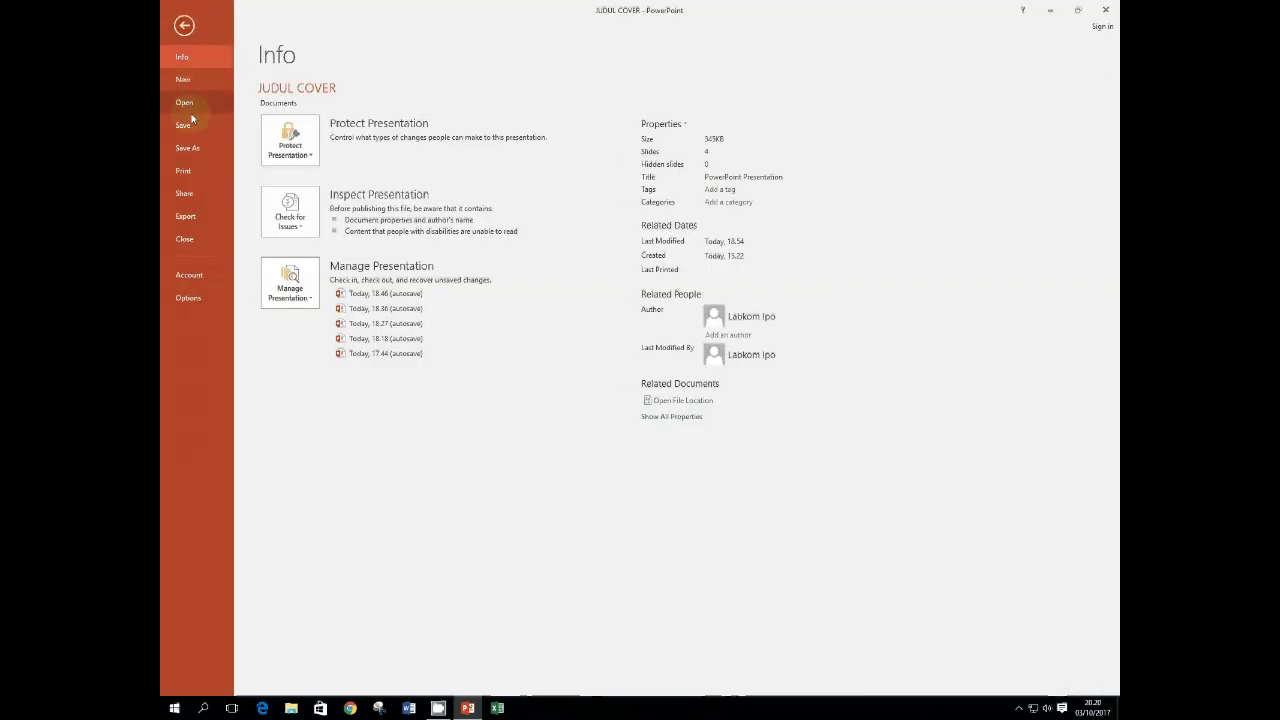
# Create a blank presentation titled 'KUNCI SUKSES' with the subtitle 'KBM'.
pyautogui.click(192, 82)
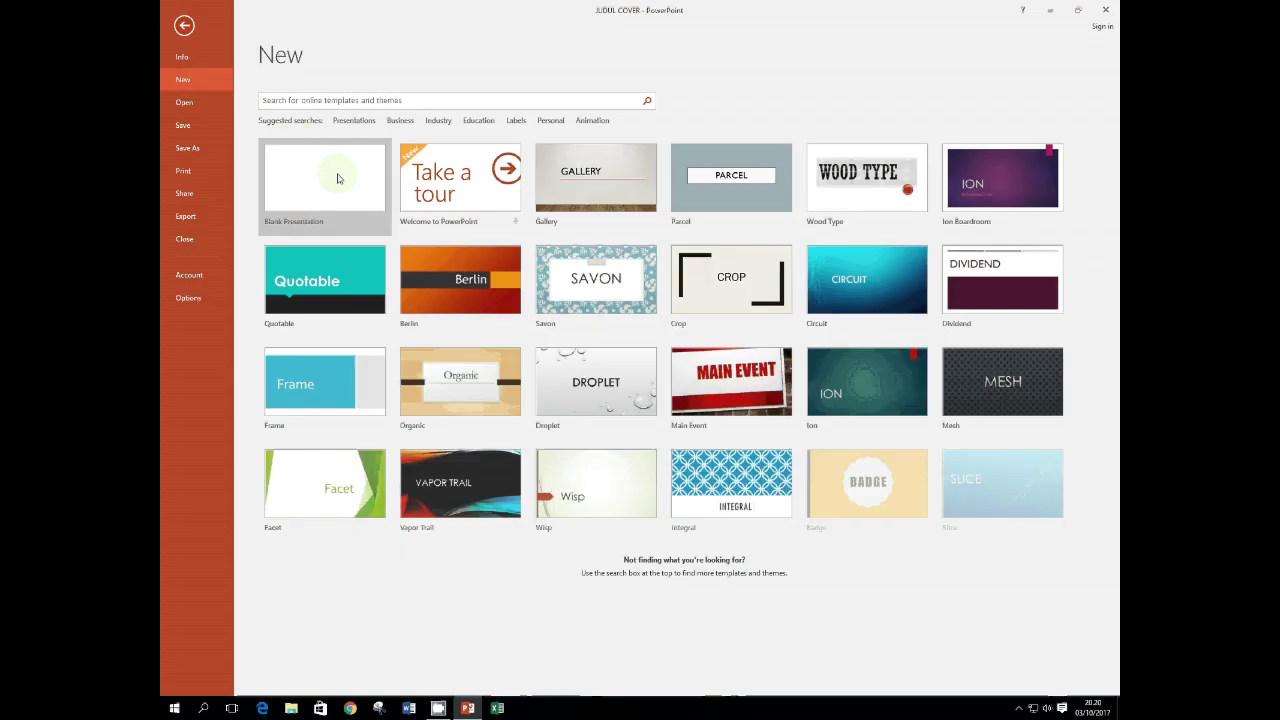
pyautogui.click(337, 181)
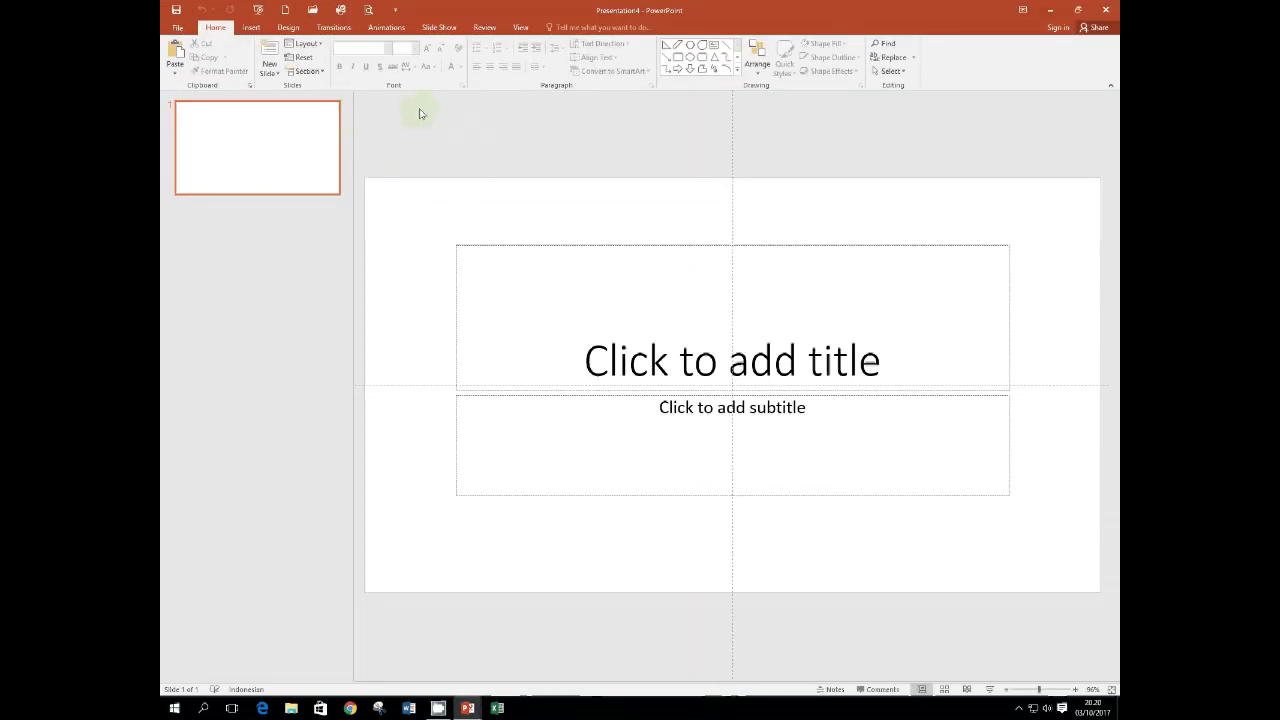
pyautogui.click(733, 365)
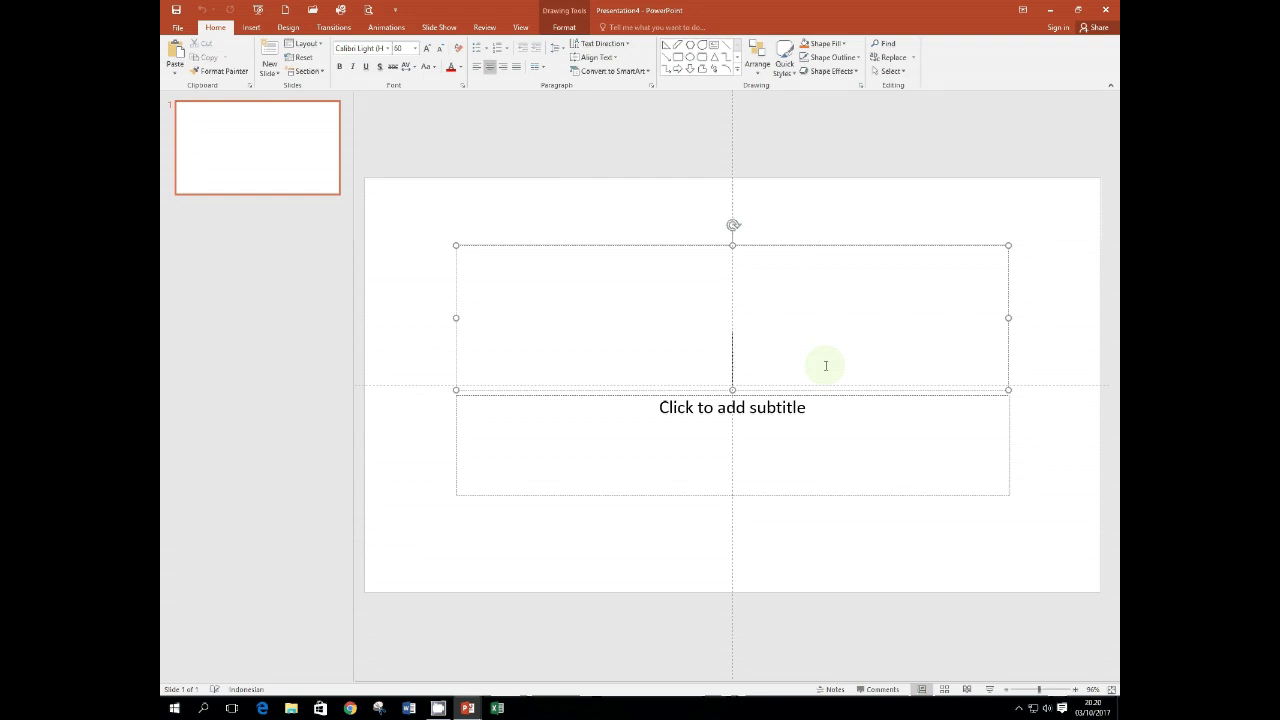
pyautogui.write('KUNCI SUKSE')
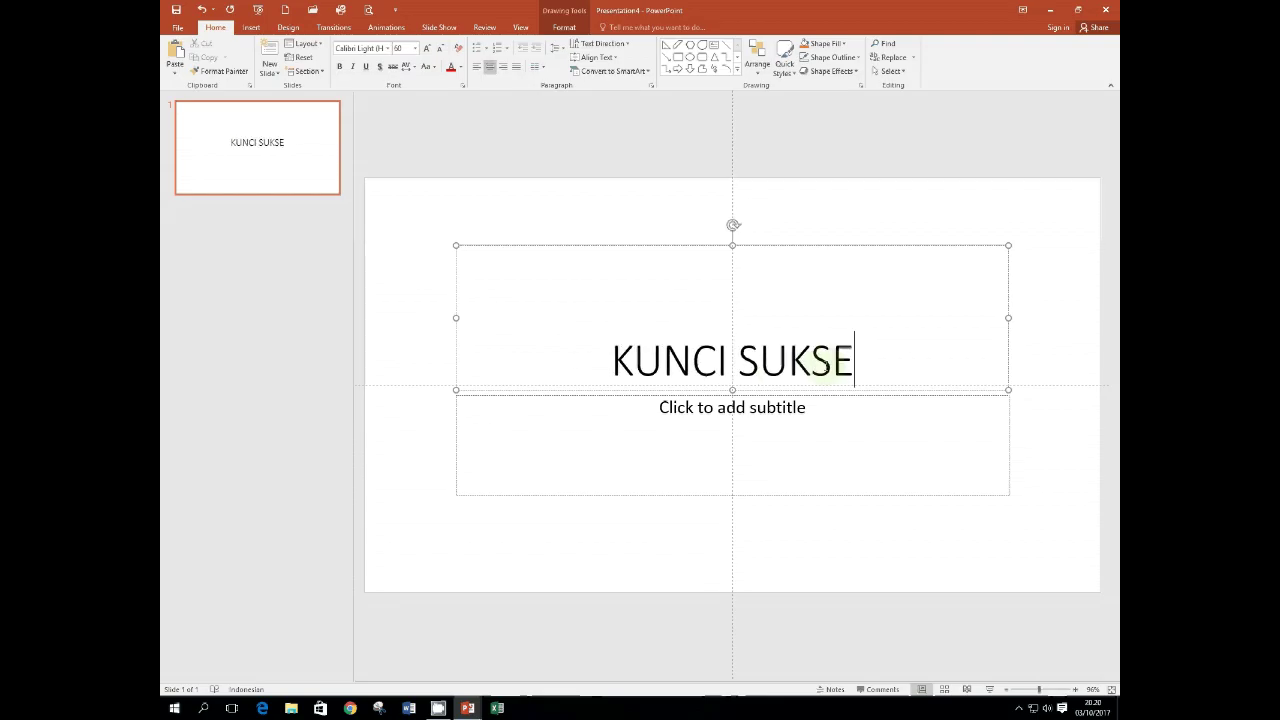
pyautogui.write('S')
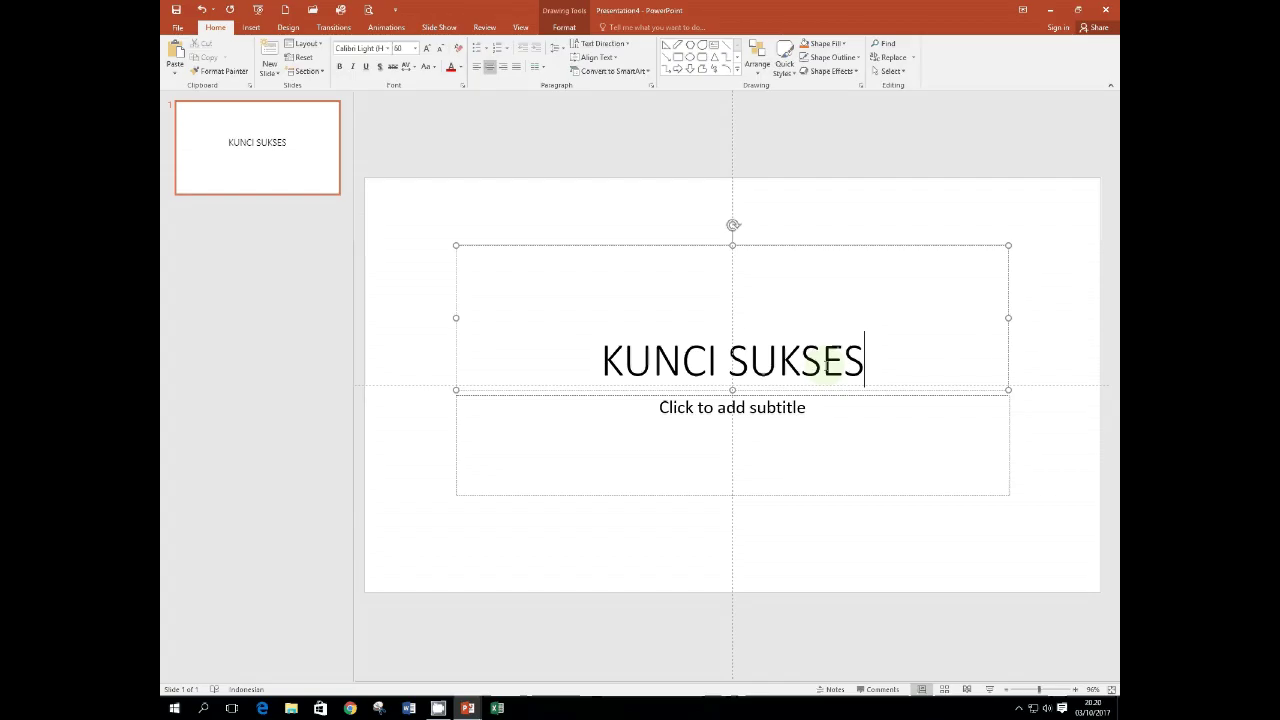
pyautogui.click(712, 422)
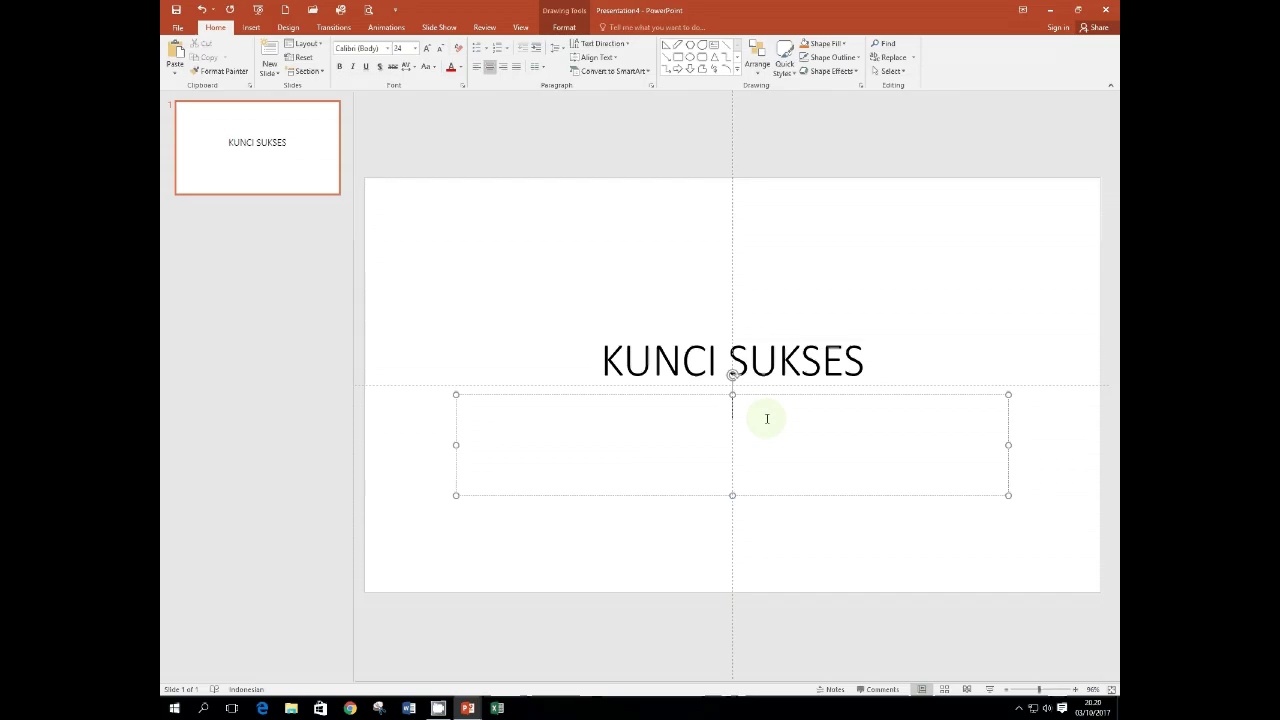
pyautogui.write('KBM')
pyautogui.click(775, 358)
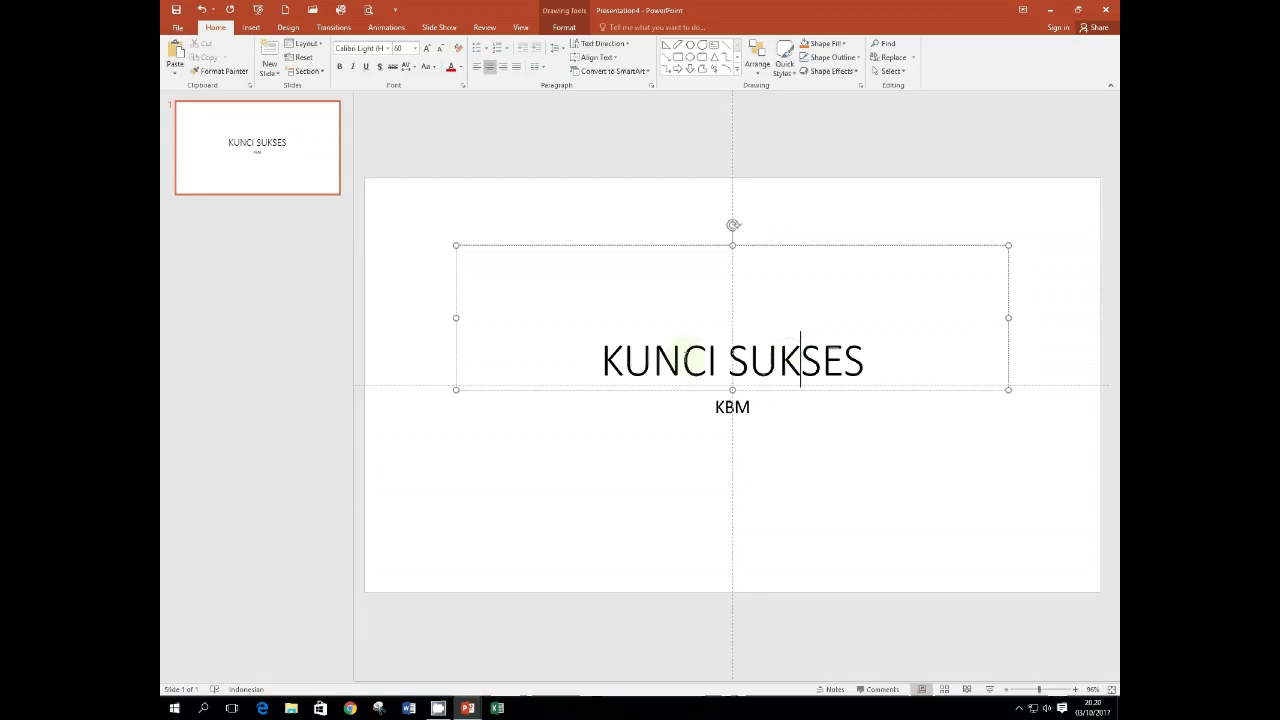
# Set the whole KUNCI SUKSES title in thin Kozuka Gothic Pro EL.
pyautogui.moveTo(601, 360); pyautogui.dragTo(820, 355)
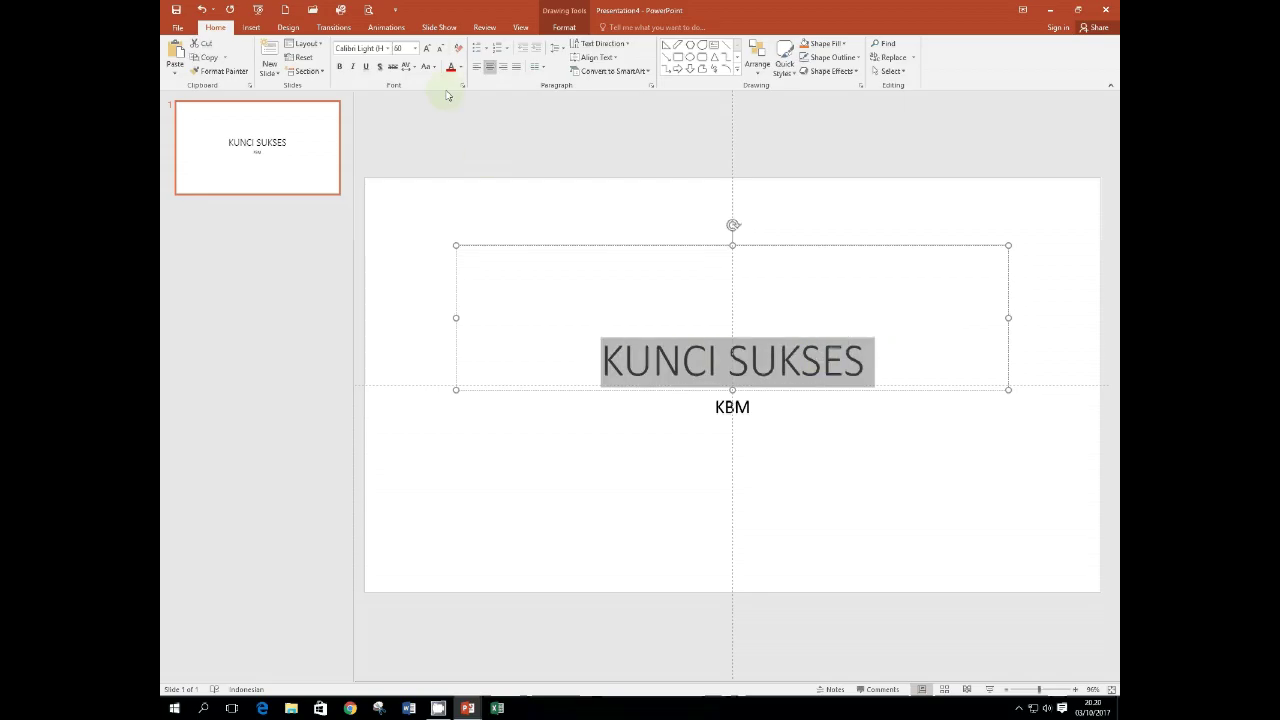
pyautogui.click(388, 49)
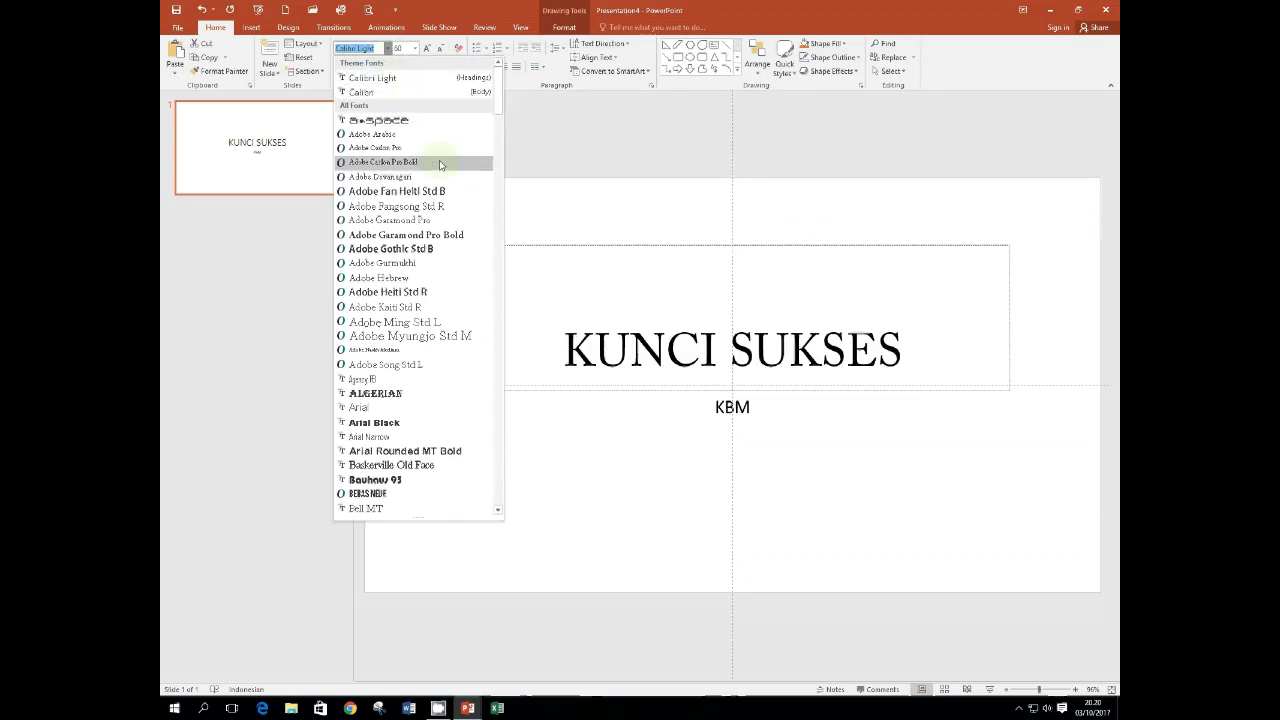
pyautogui.scroll(-5, 434, 286)
pyautogui.scroll(-5, 436, 330)
pyautogui.scroll(-5, 430, 400)
pyautogui.scroll(-5, 428, 445)
pyautogui.scroll(-5, 424, 452)
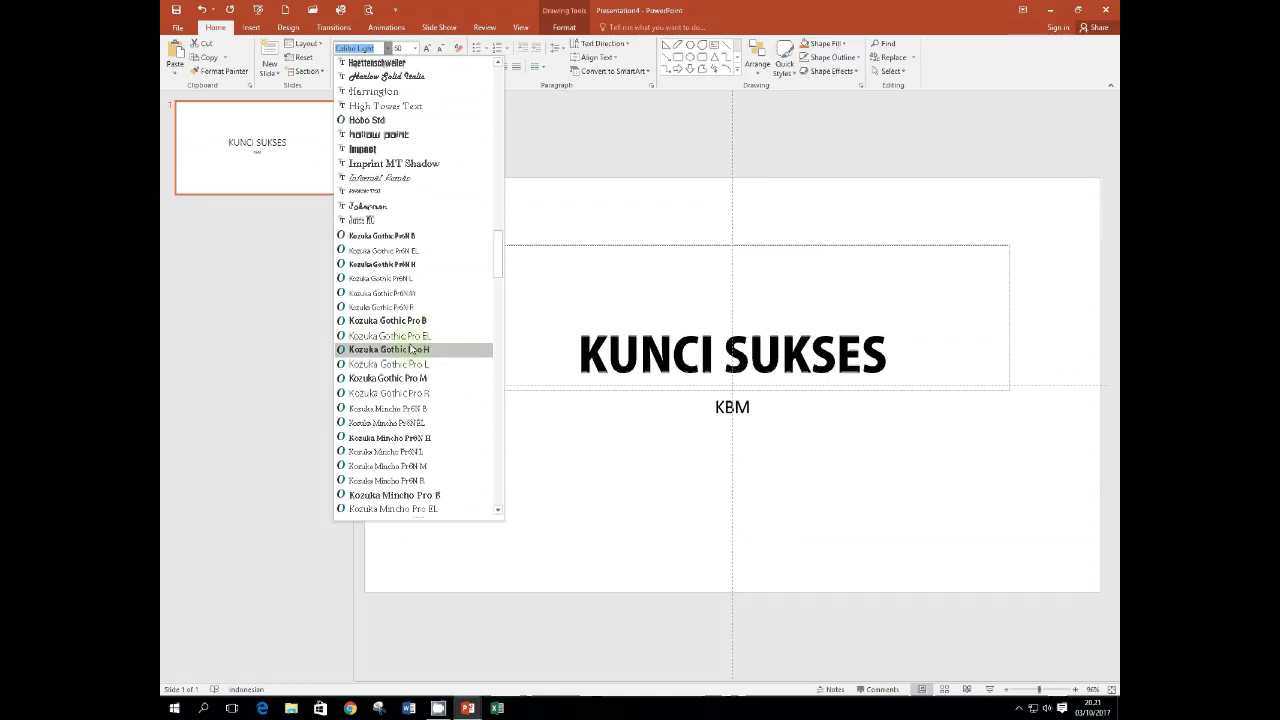
pyautogui.click(410, 336)
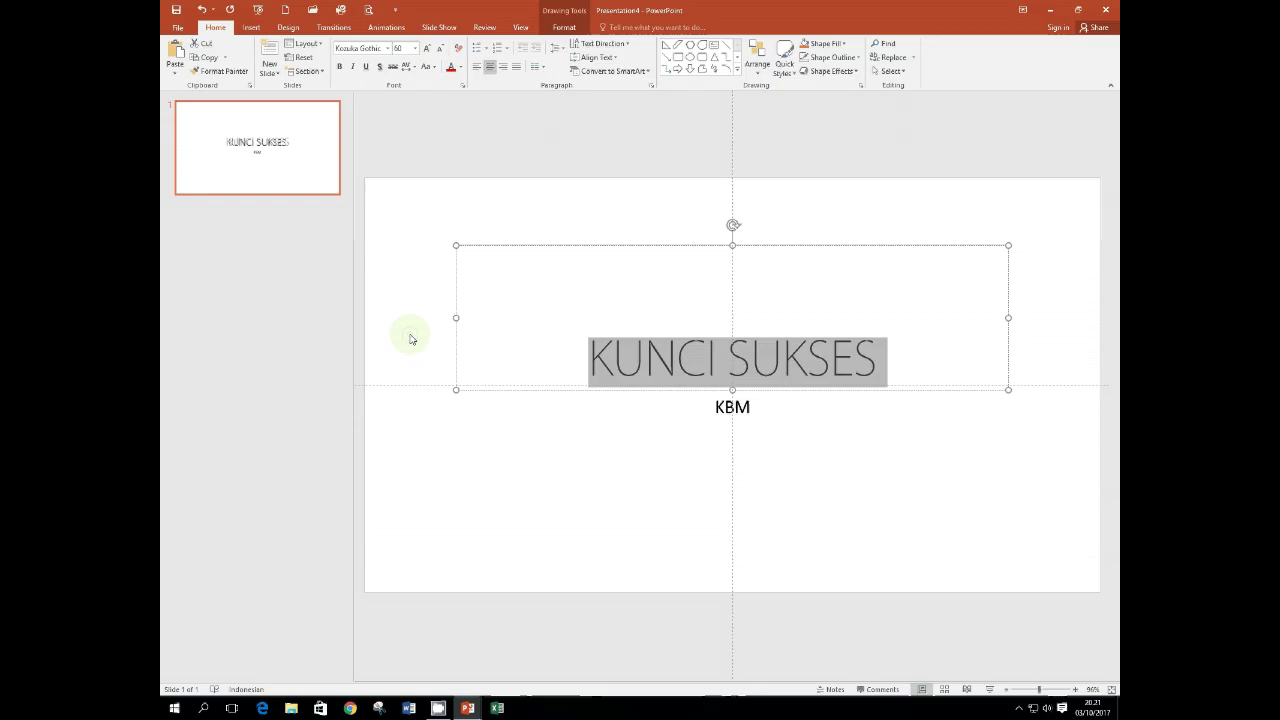
pyautogui.click(736, 366)
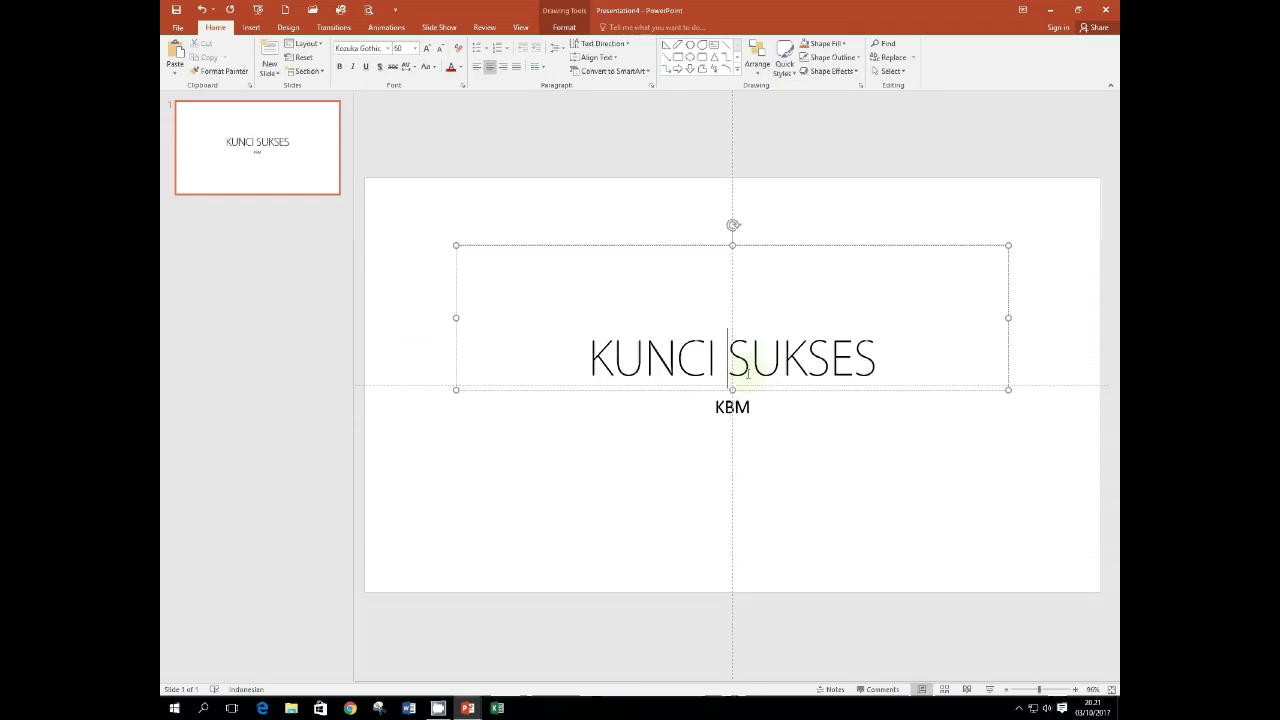
# Set the word SUKSES in a heavy Kozuka Gothic weight.
pyautogui.moveTo(737, 362); pyautogui.dragTo(875, 356)
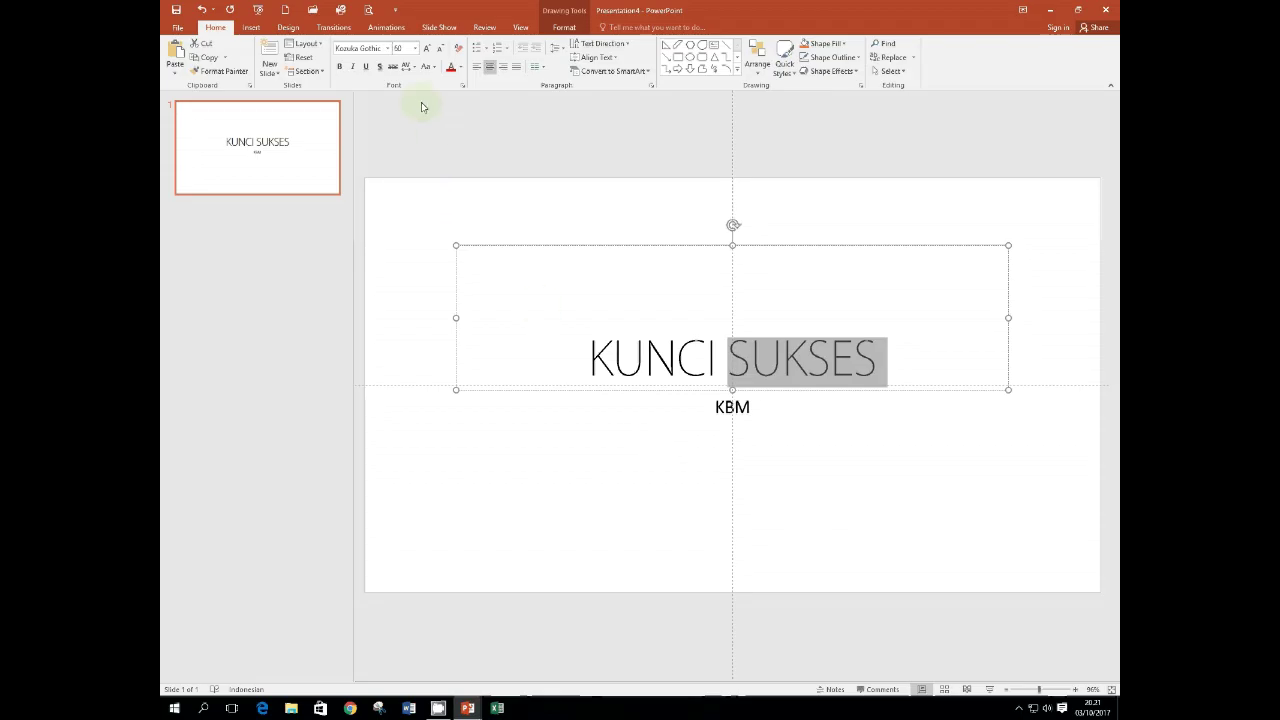
pyautogui.click(388, 49)
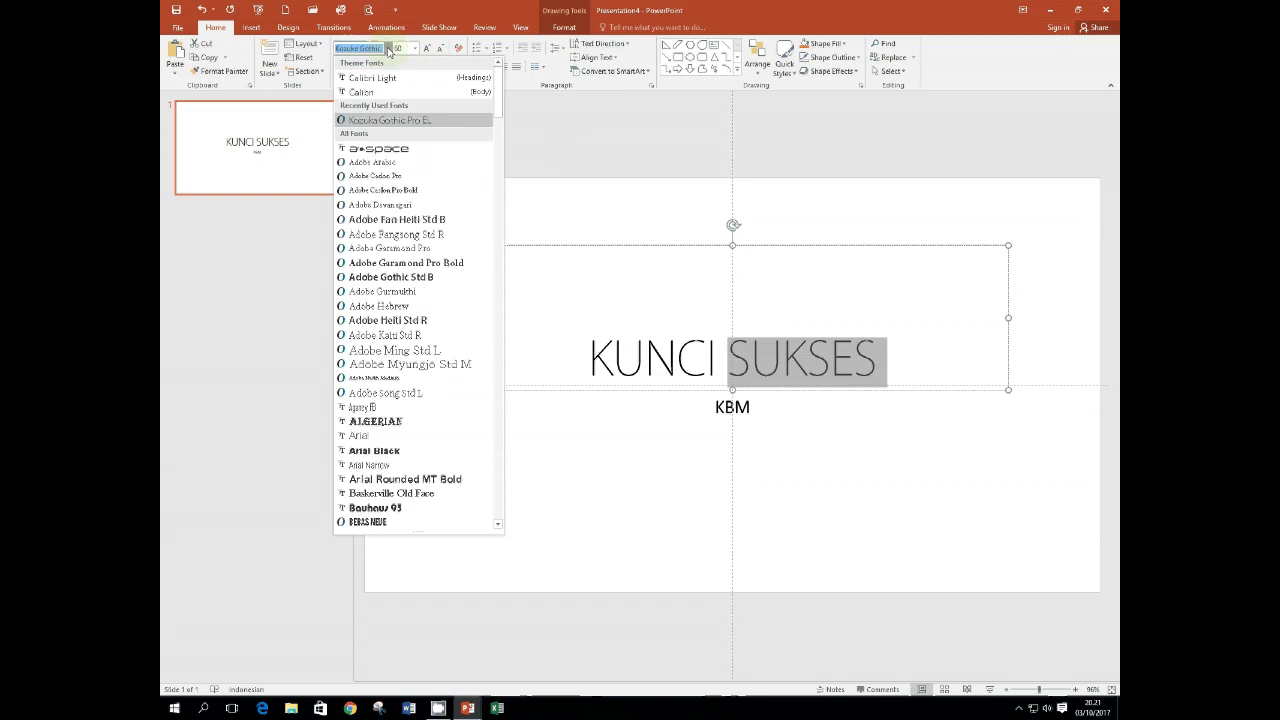
pyautogui.scroll(-9, 418, 343)
pyautogui.scroll(-9, 414, 380)
pyautogui.scroll(-4, 400, 391)
pyautogui.scroll(-7, 409, 391)
pyautogui.scroll(-3, 409, 404)
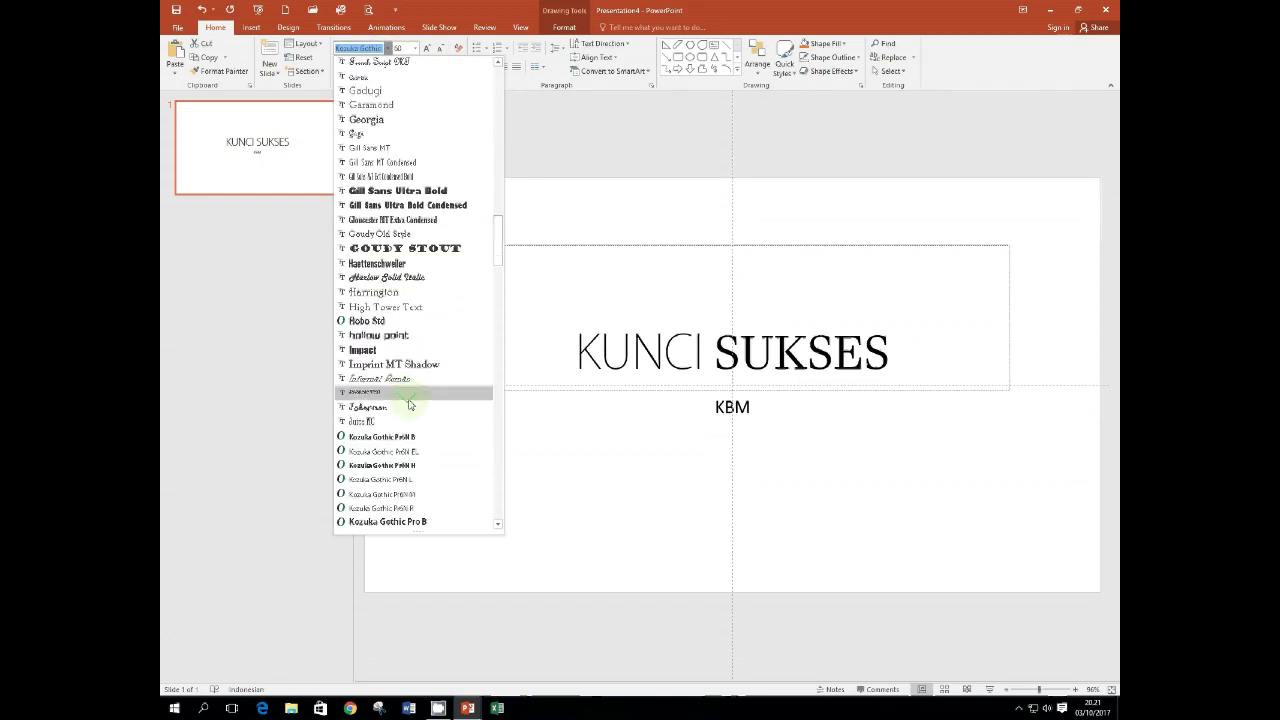
pyautogui.scroll(-3, 410, 410)
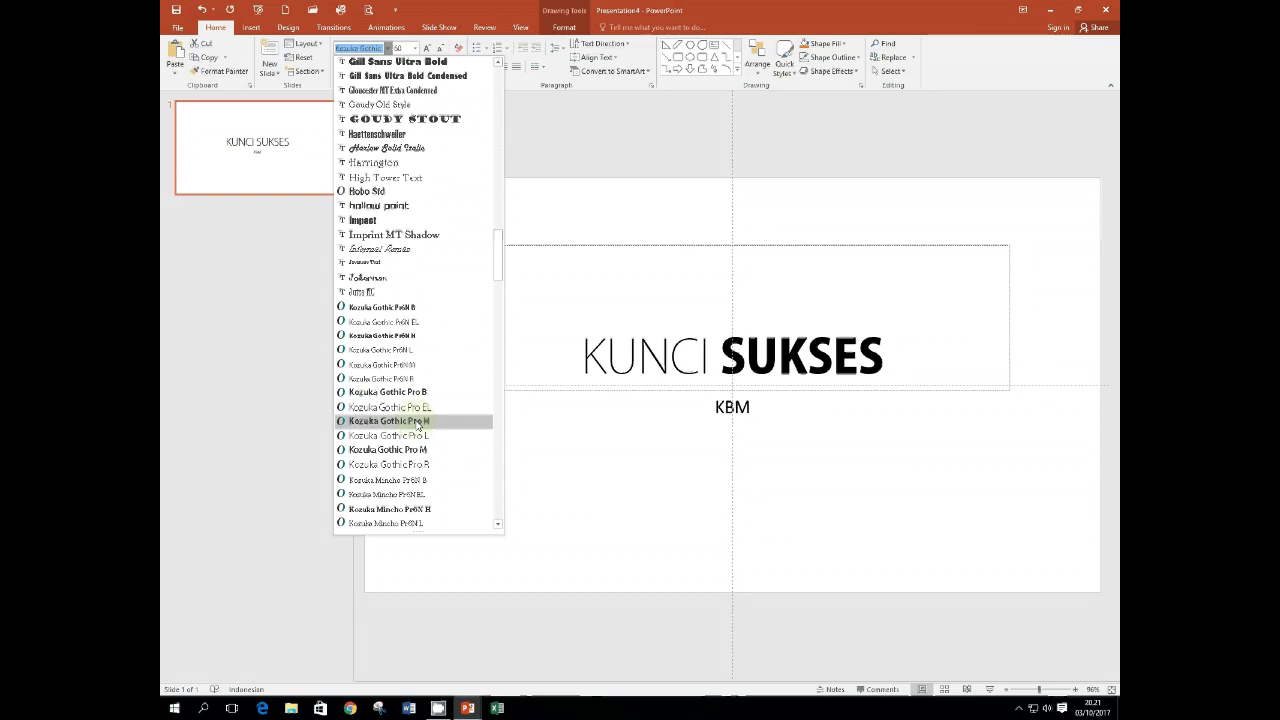
pyautogui.click(418, 422)
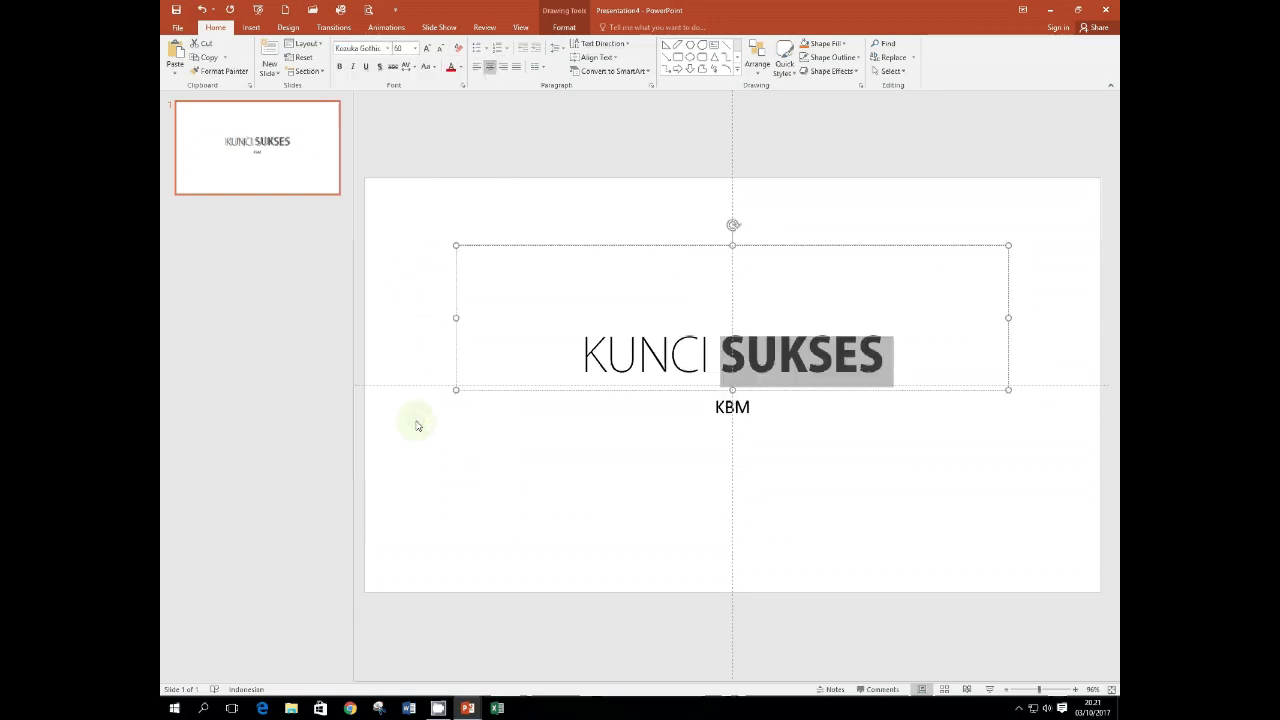
# Put SUKSES on its own line below KUNCI, narrow the title box, and right-align it.
pyautogui.click(727, 358)
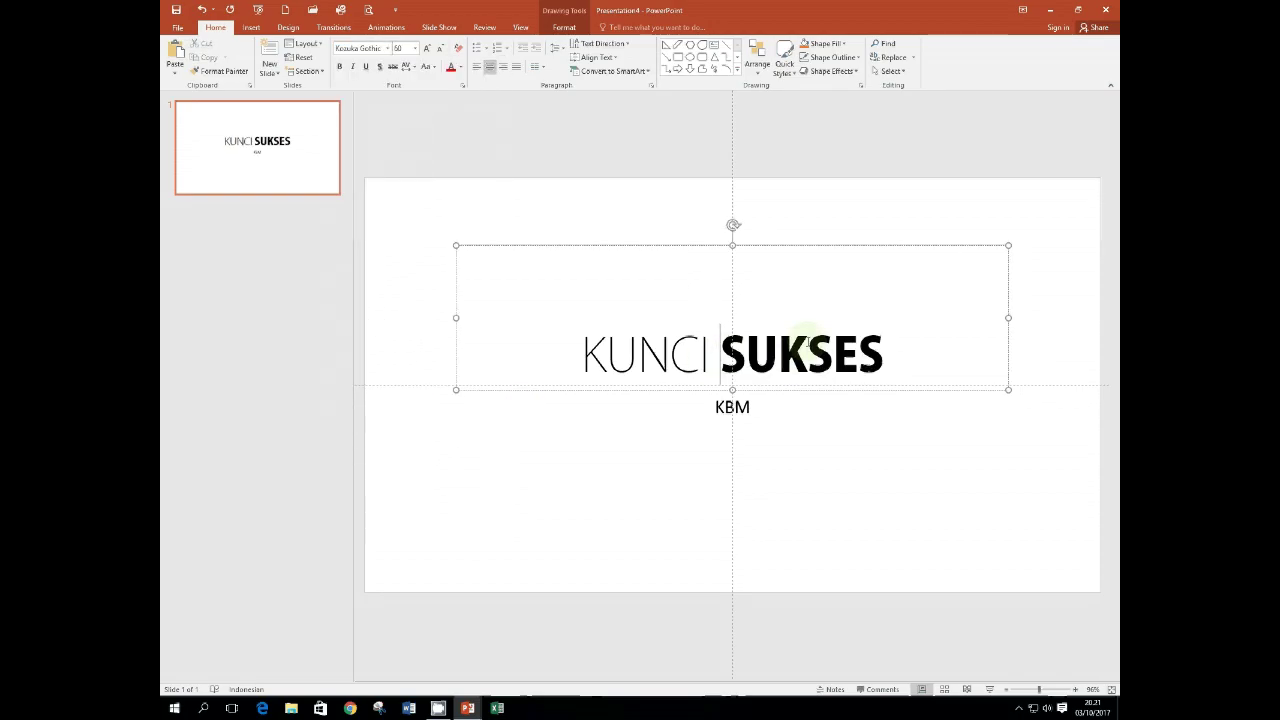
pyautogui.press('Return')
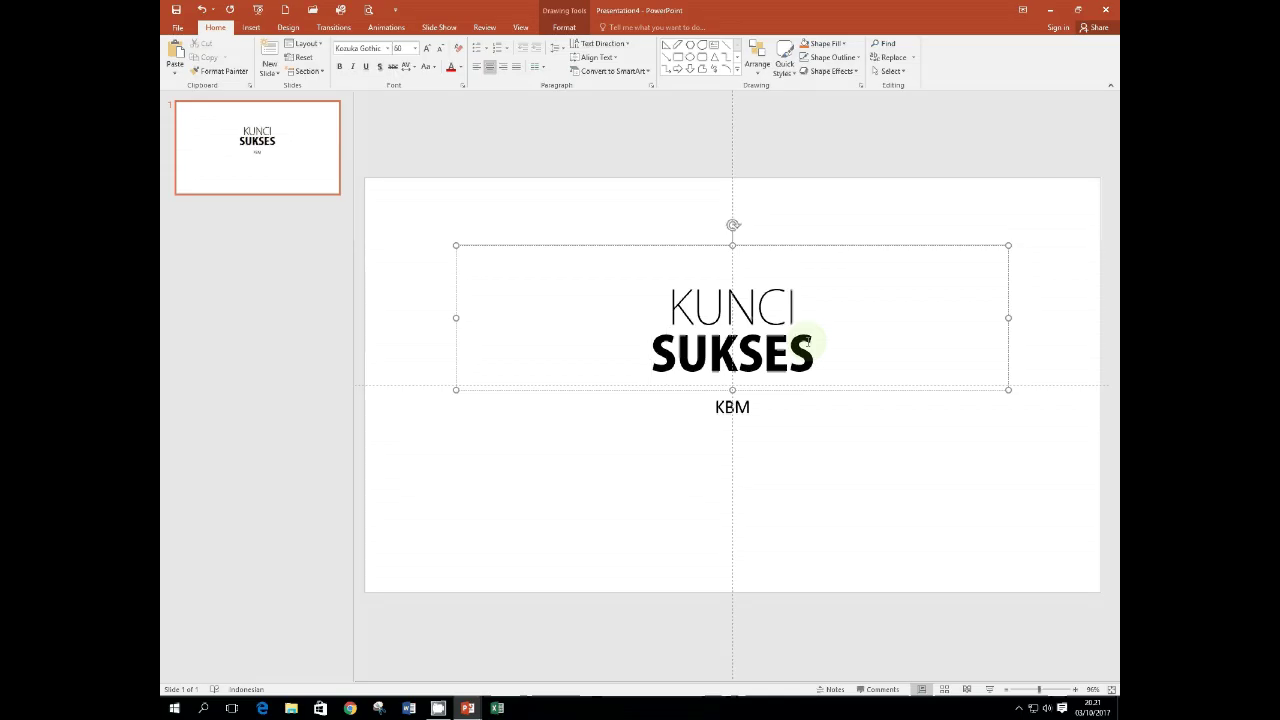
pyautogui.click(1010, 318)
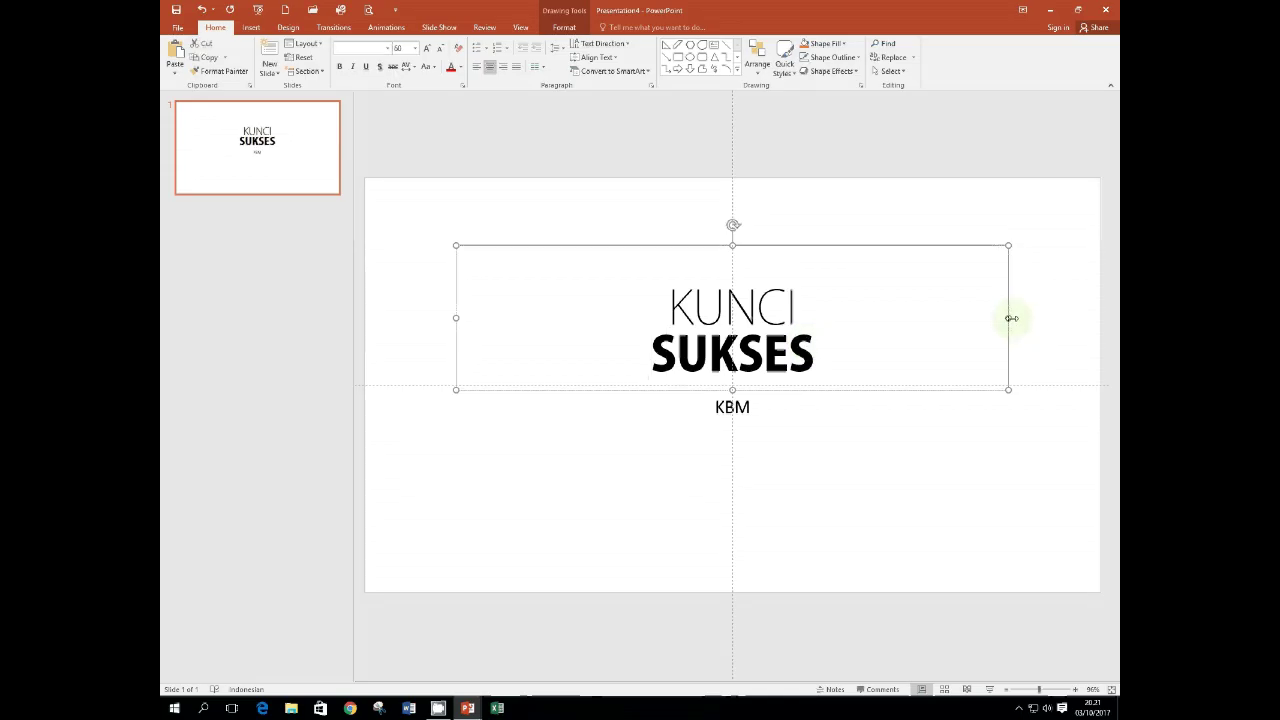
pyautogui.moveTo(1011, 318); pyautogui.dragTo(633, 312)
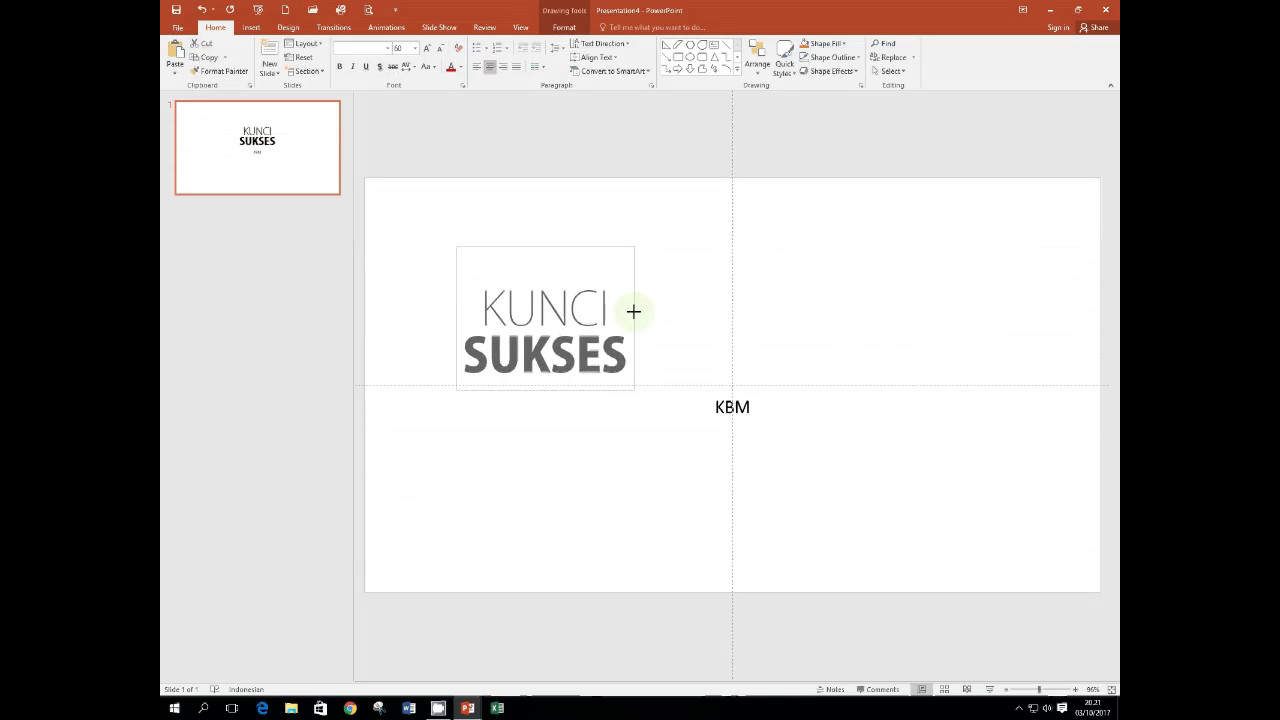
pyautogui.moveTo(456, 318); pyautogui.dragTo(417, 318)
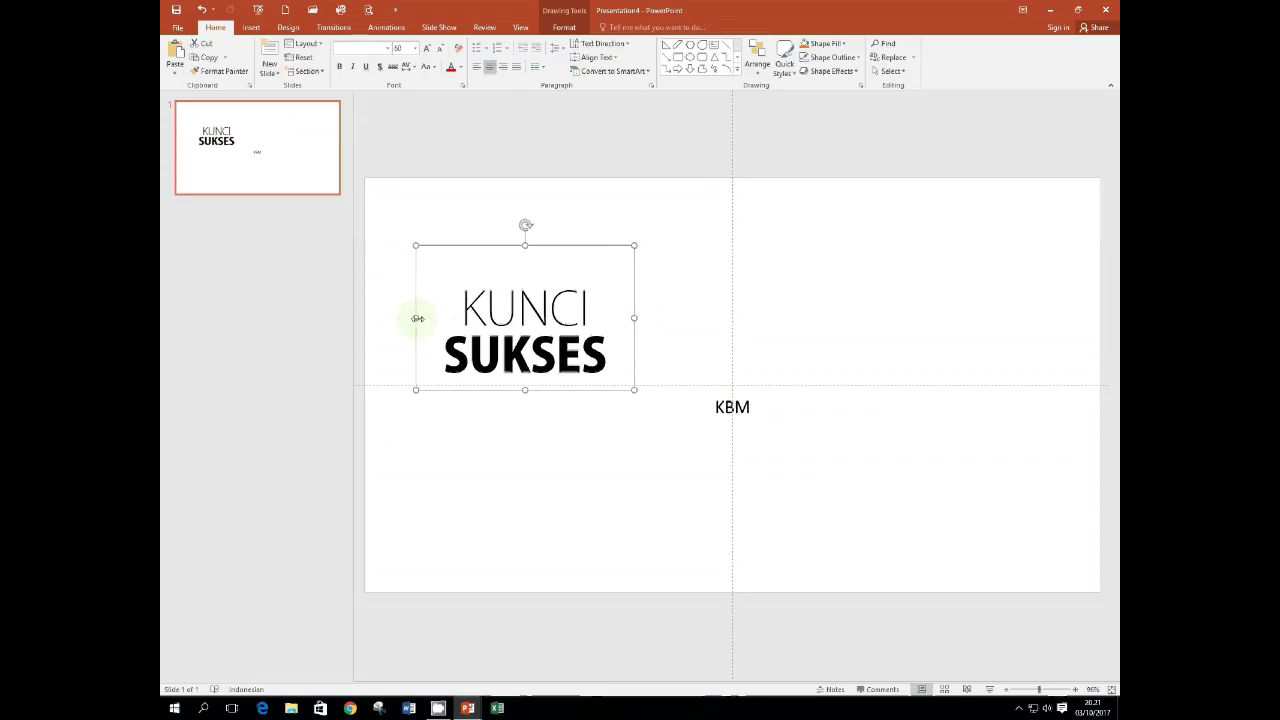
pyautogui.click(578, 308)
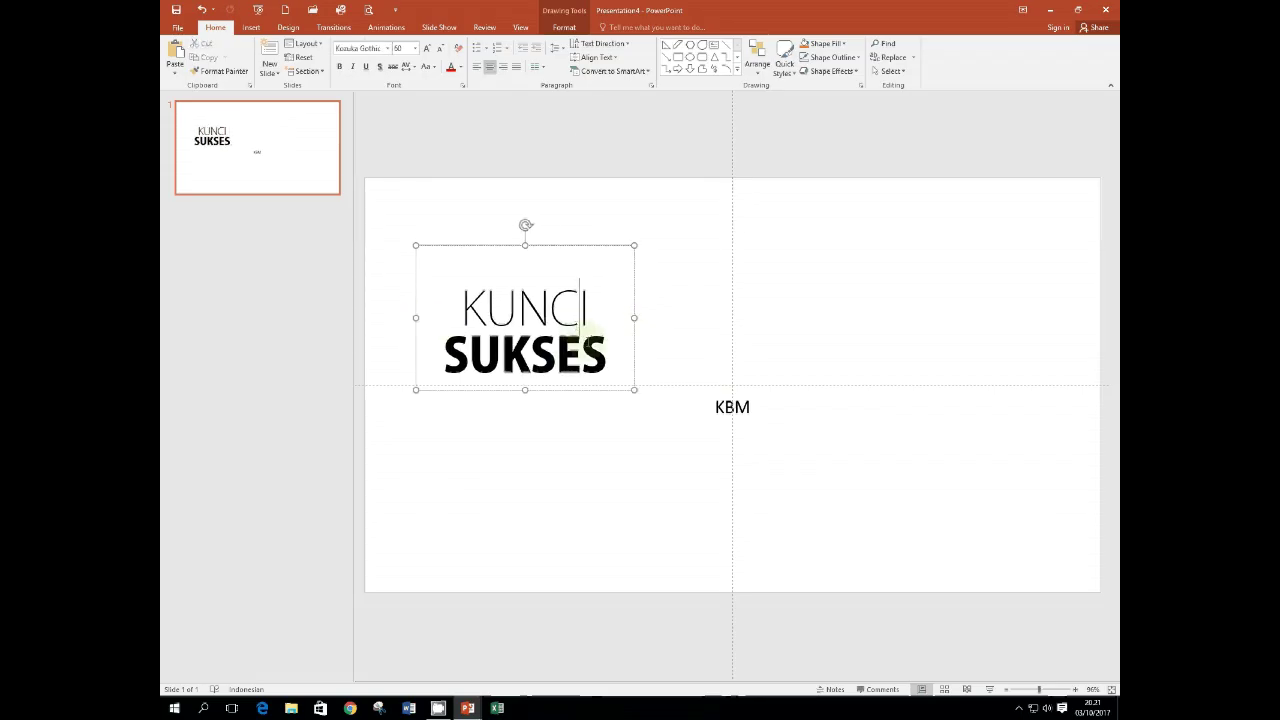
pyautogui.click(504, 68)
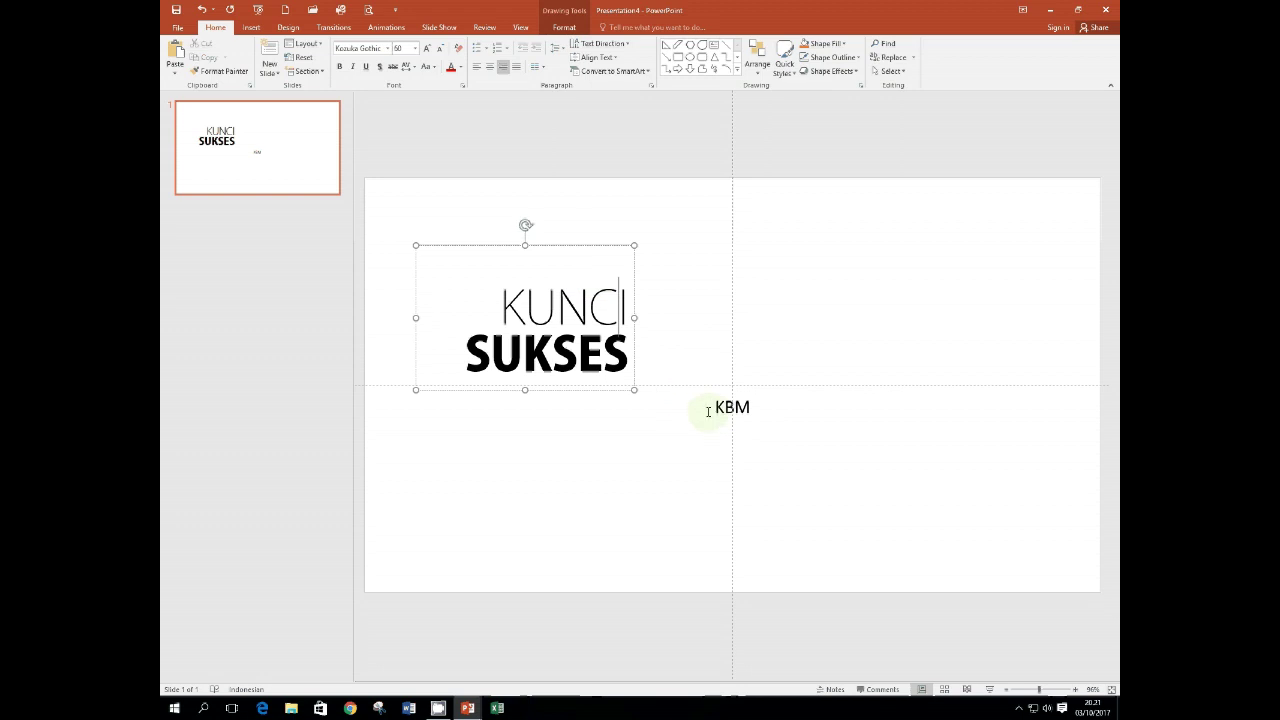
pyautogui.moveTo(715, 407); pyautogui.dragTo(765, 408)
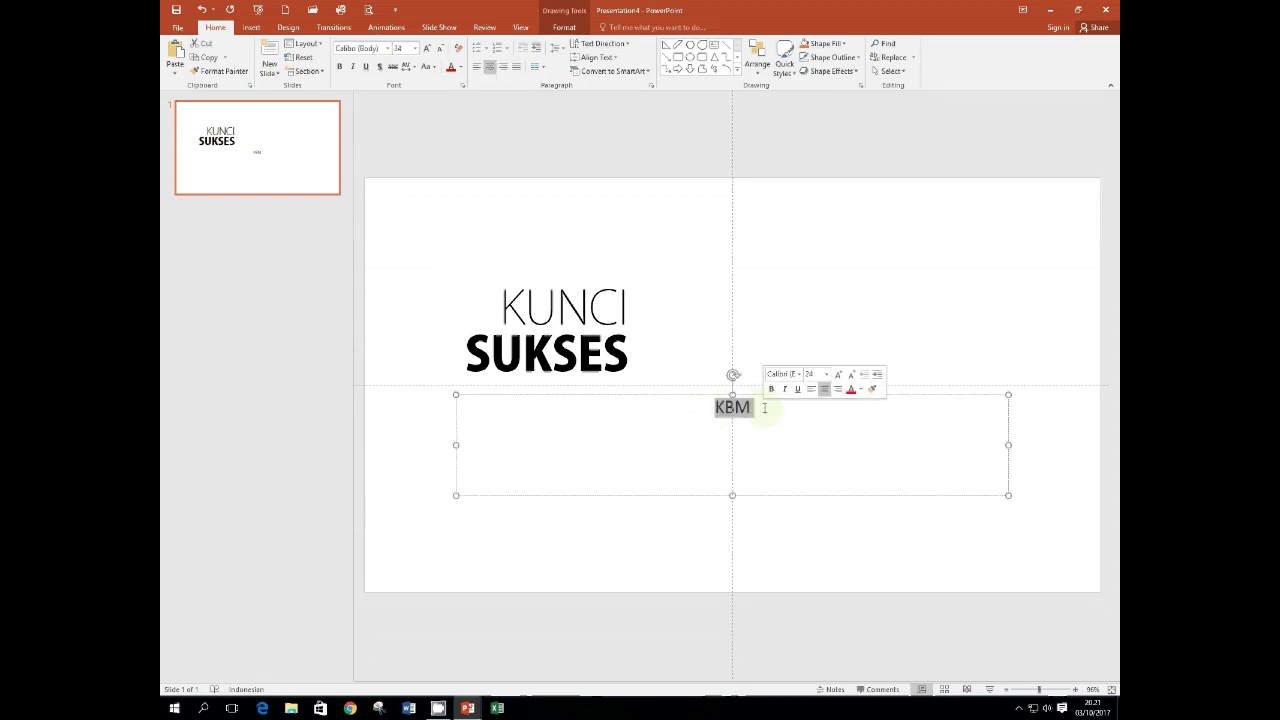
# Format KBM in Bebas Neue at font size 160.
pyautogui.click(390, 52)
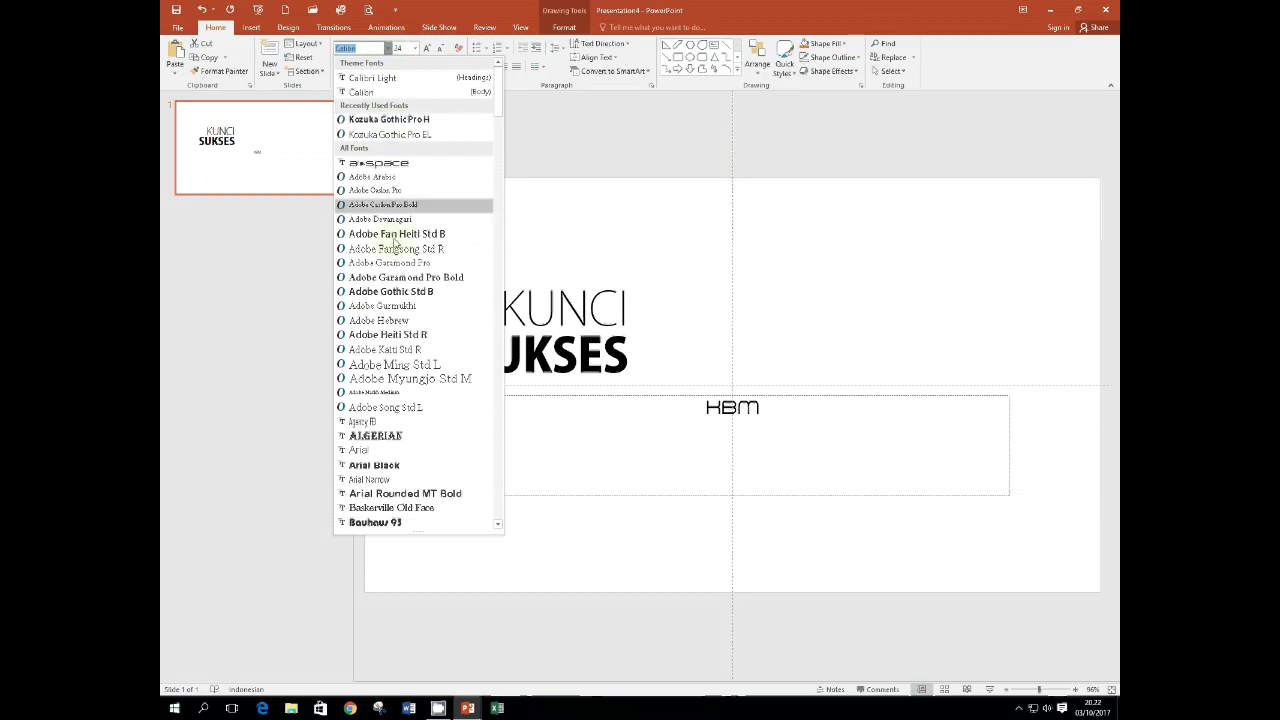
pyautogui.scroll(-1, 402, 500)
pyautogui.click(378, 493)
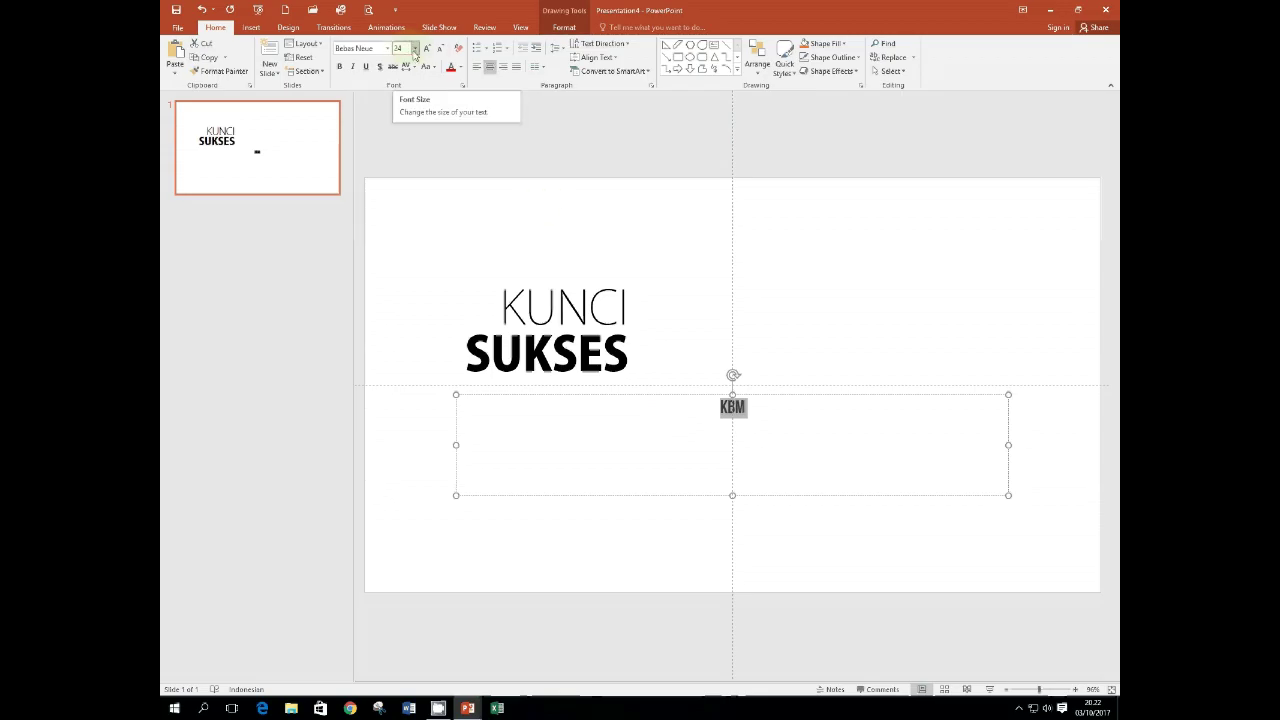
pyautogui.click(414, 50)
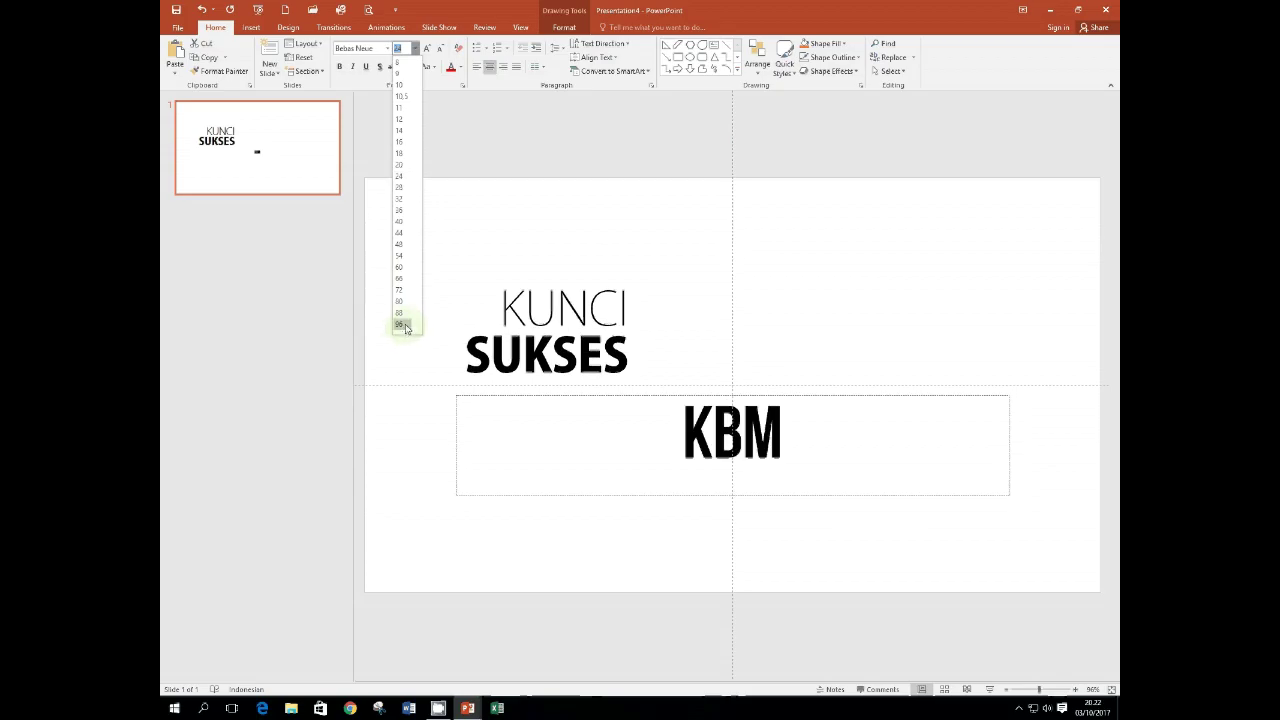
pyautogui.click(400, 48)
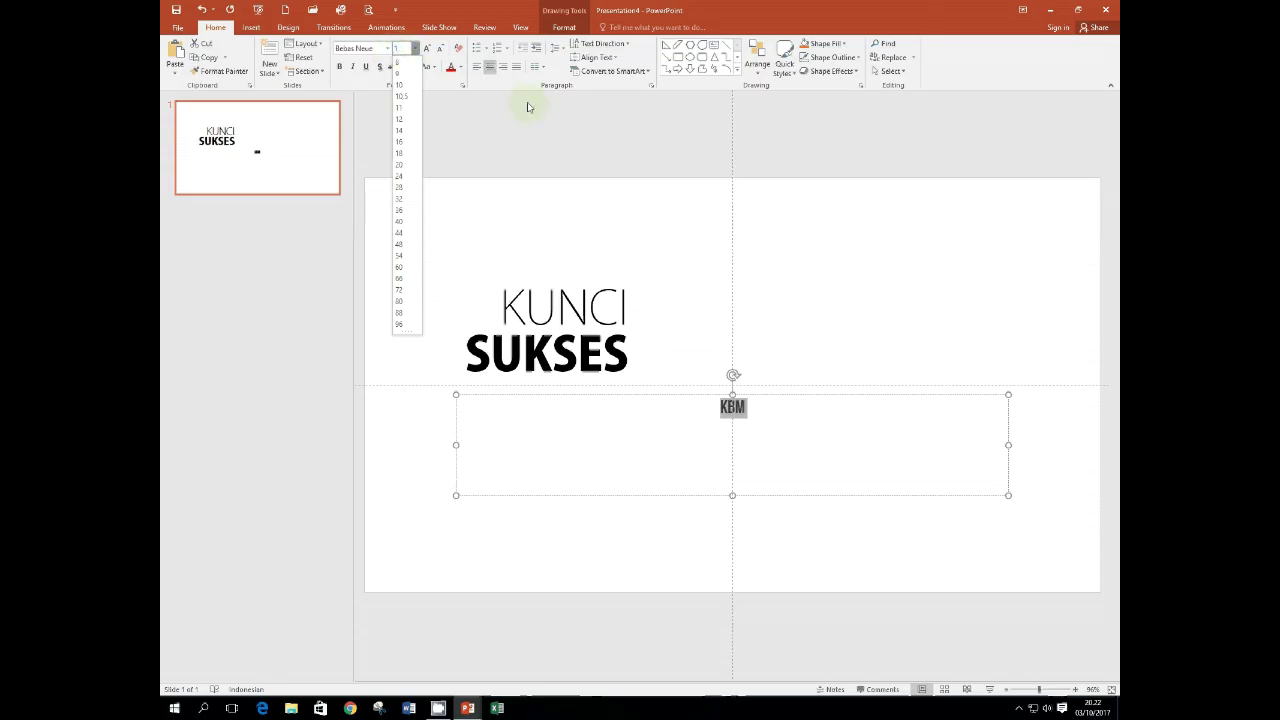
pyautogui.write('60')
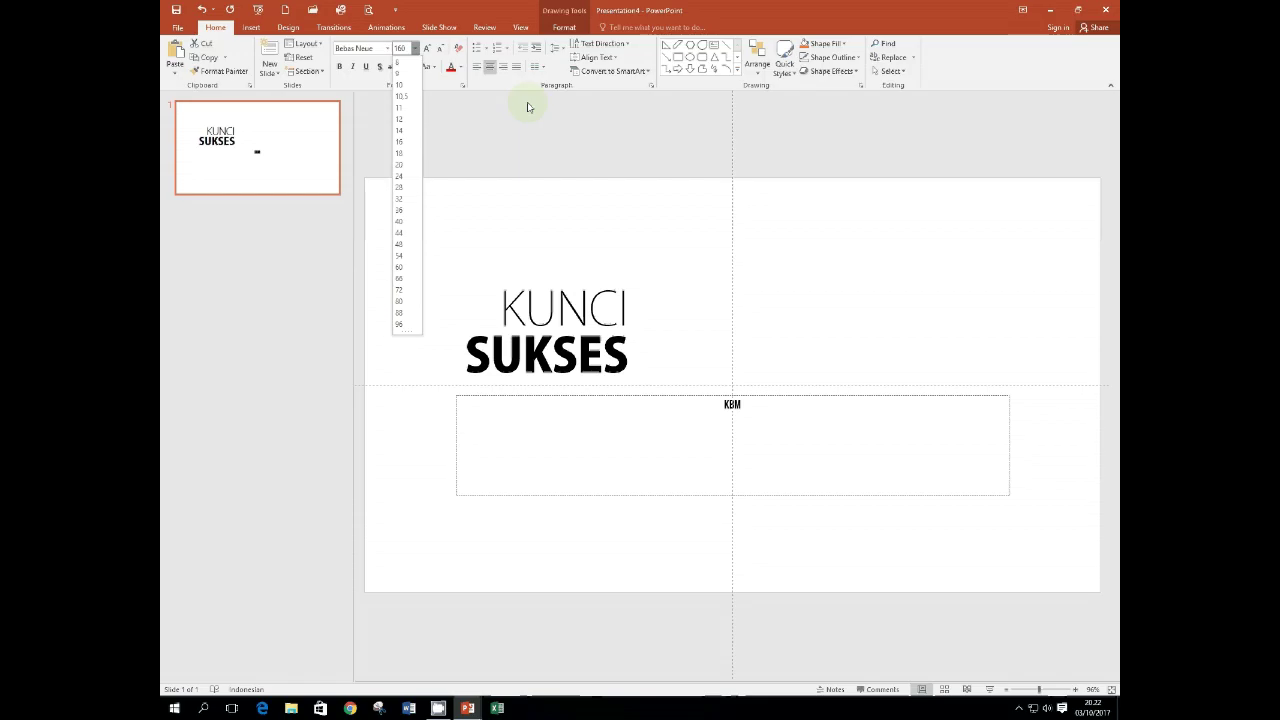
pyautogui.press('Return')
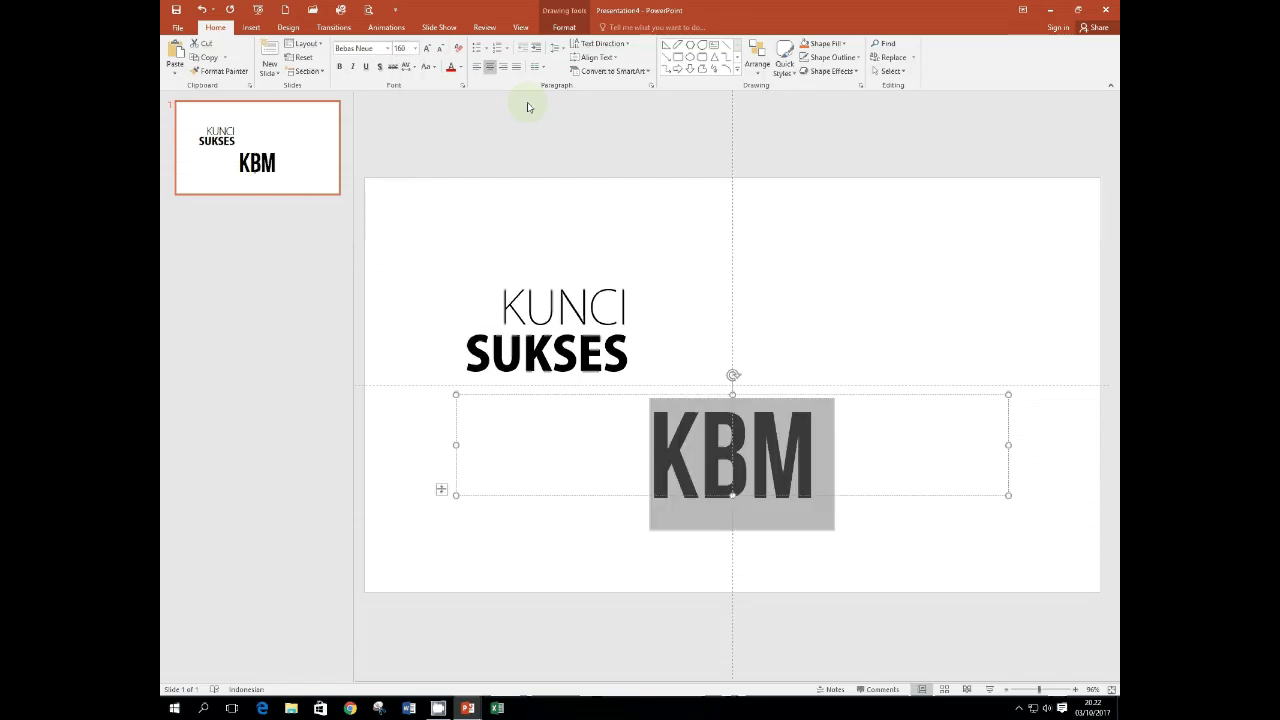
# Narrow the KBM text box and move it right beside KUNCI SUKSES.
pyautogui.click(758, 418)
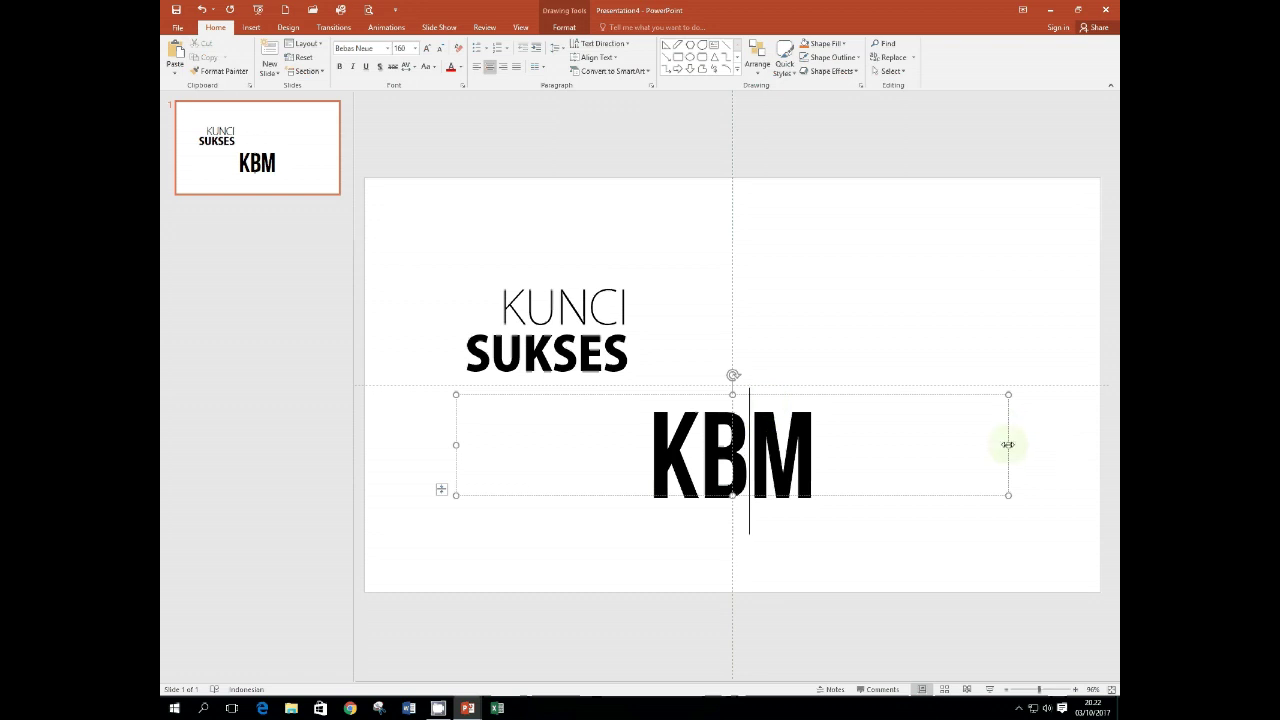
pyautogui.moveTo(1007, 444); pyautogui.dragTo(655, 443)
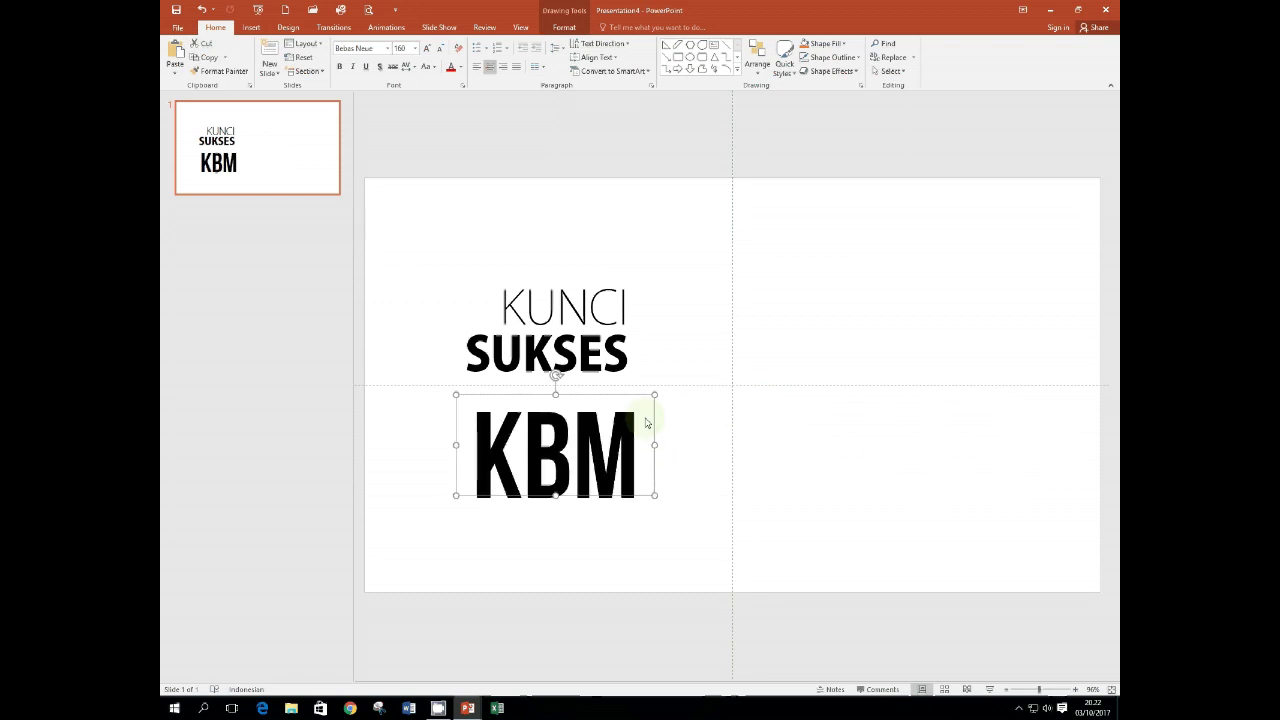
pyautogui.moveTo(590, 396)
pyautogui.mouseDown()
pyautogui.moveTo(662, 378)
pyautogui.moveTo(742, 274)
pyautogui.mouseUp()
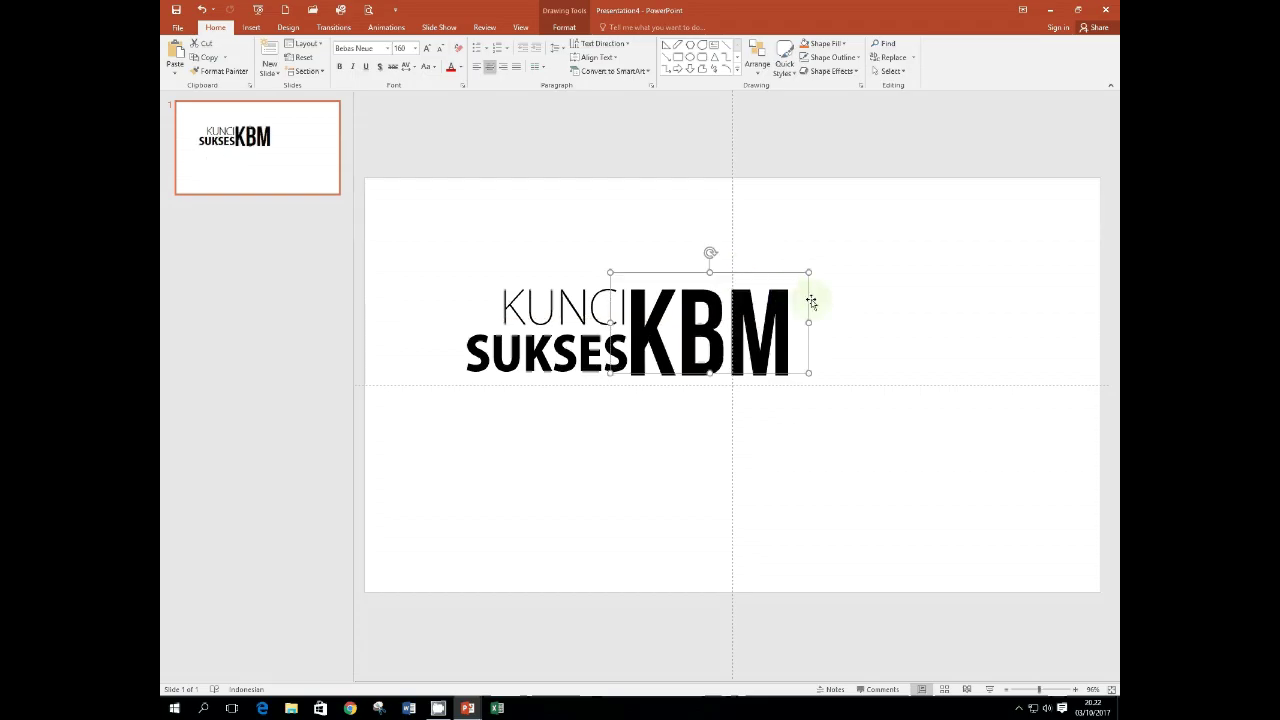
pyautogui.click(614, 505)
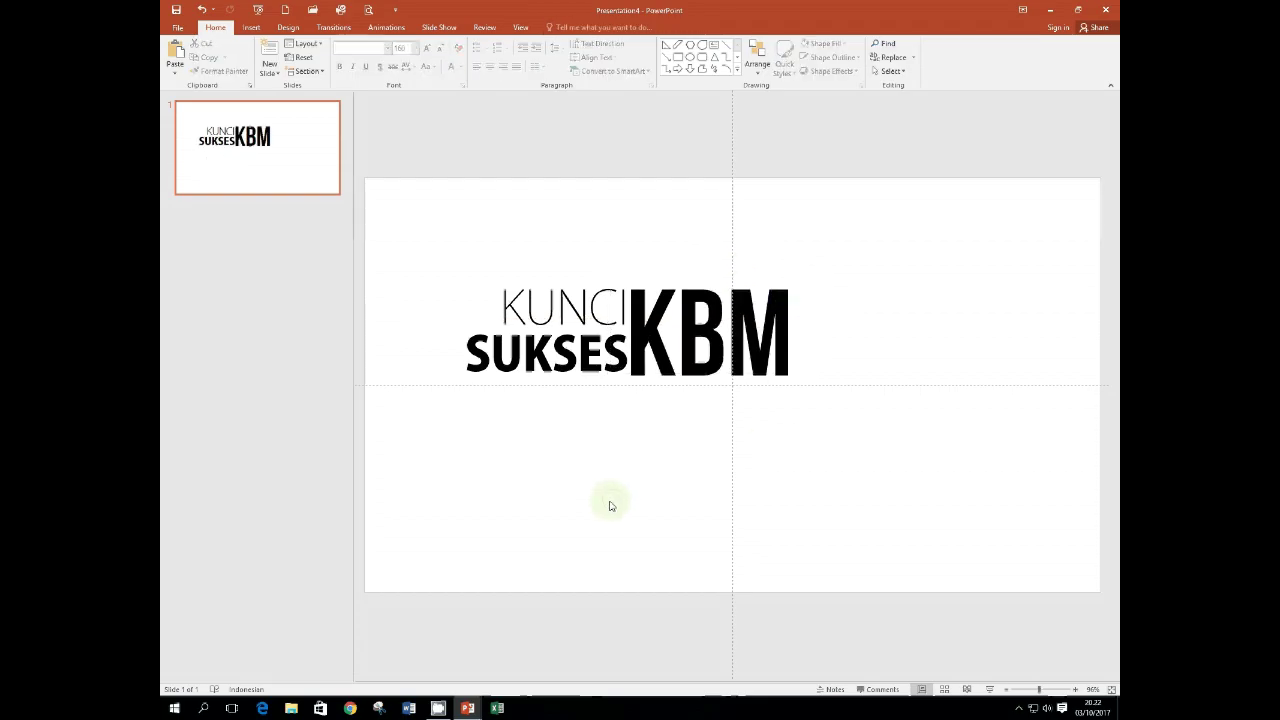
# Color the word KBM red against the black KUNCI SUKSES.
pyautogui.click(636, 345)
pyautogui.moveTo(636, 345); pyautogui.dragTo(805, 342)
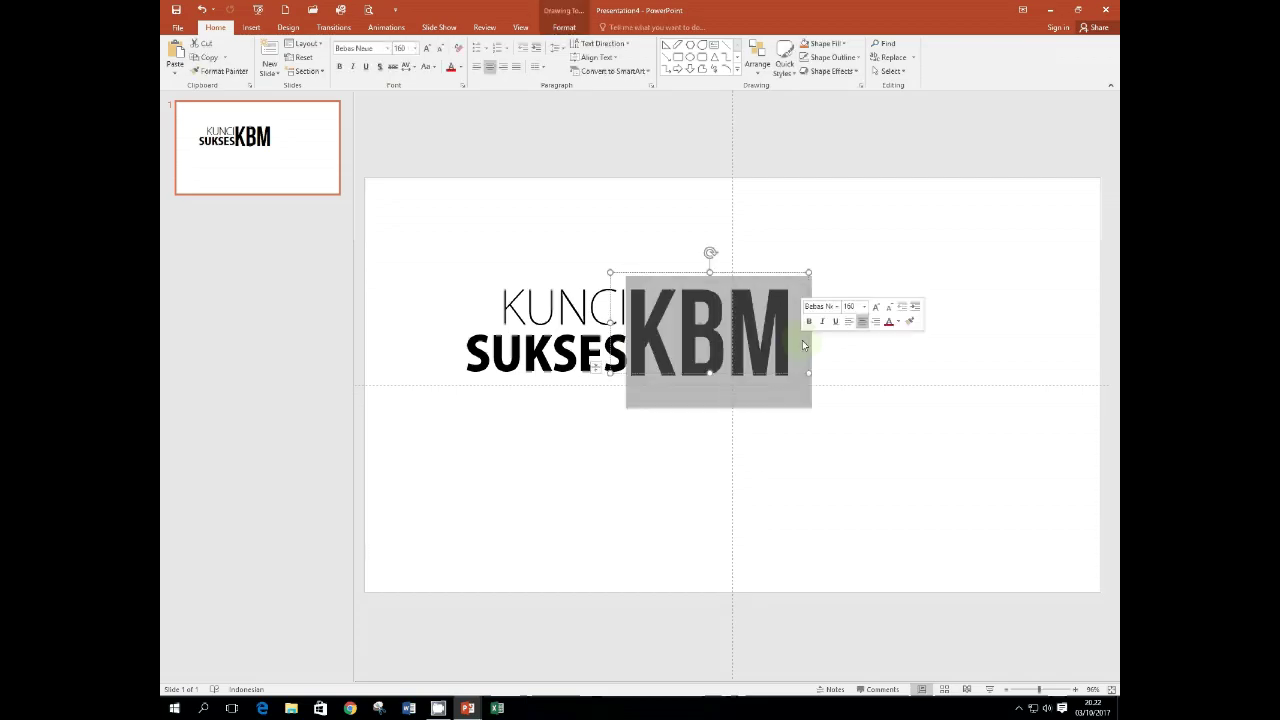
pyautogui.click(450, 67)
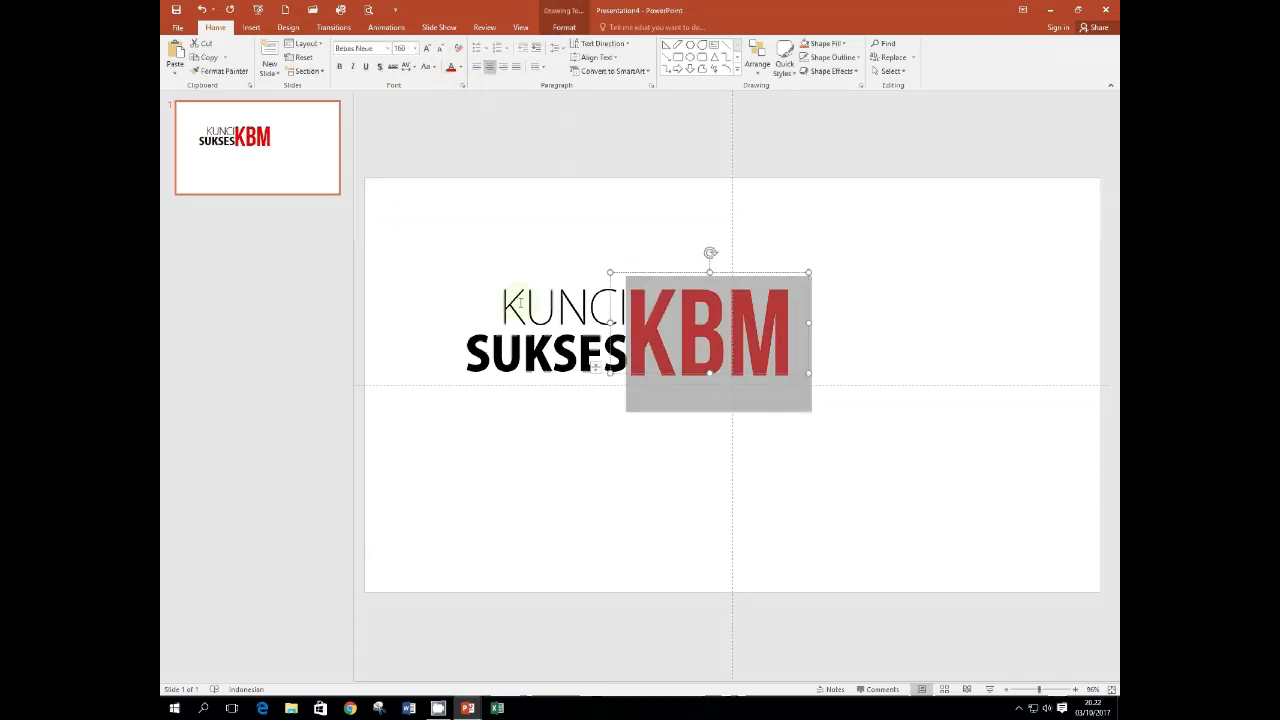
pyautogui.click(591, 434)
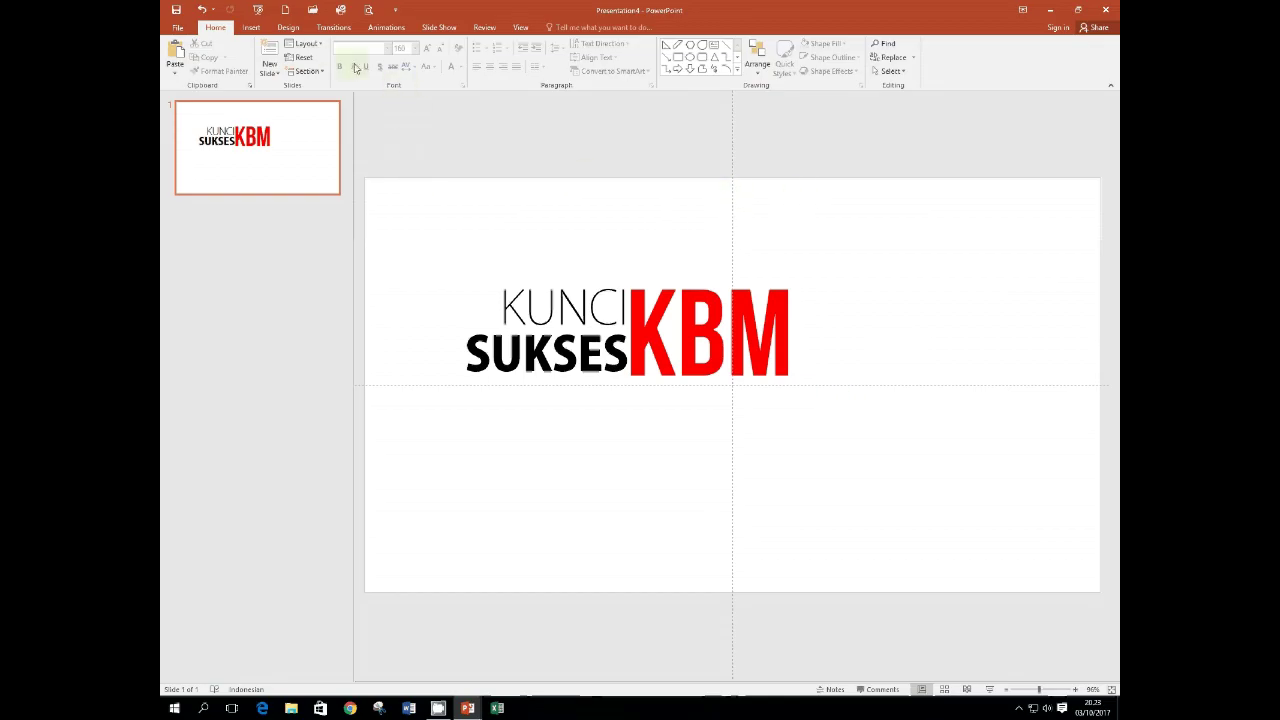
pyautogui.click(251, 28)
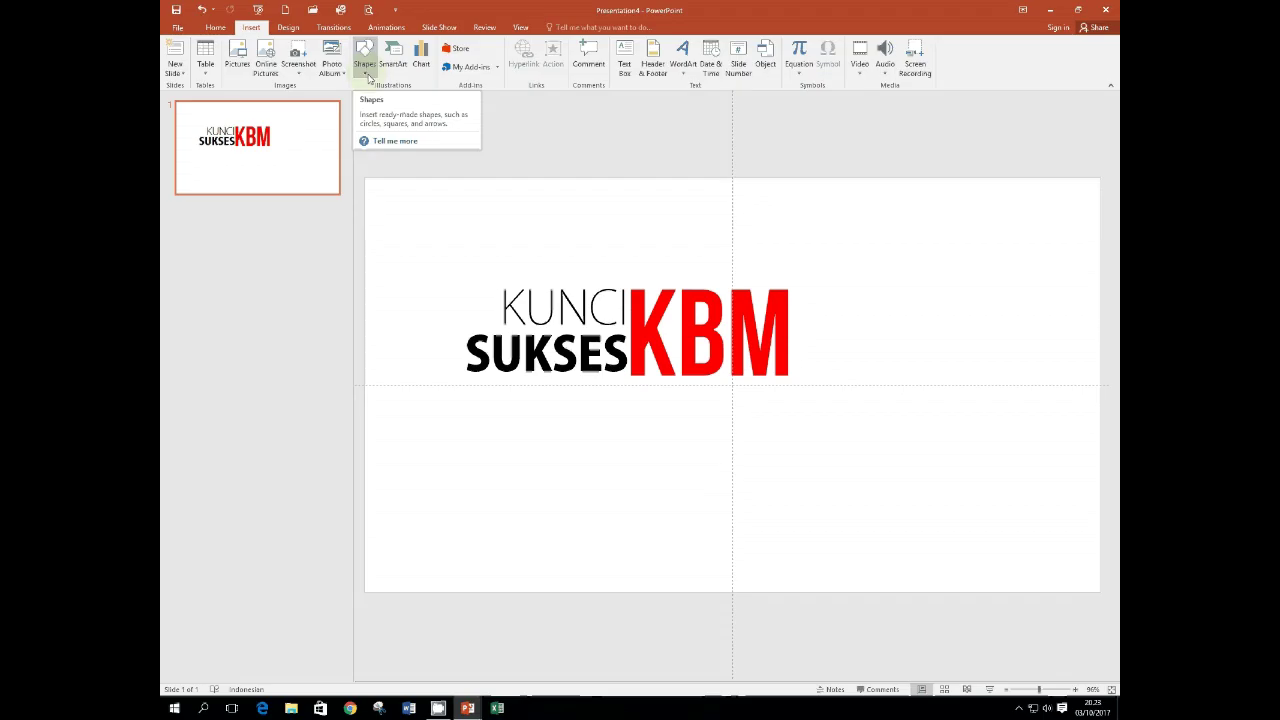
# Pick the Teardrop from the Basic Shapes gallery.
pyautogui.click(368, 78)
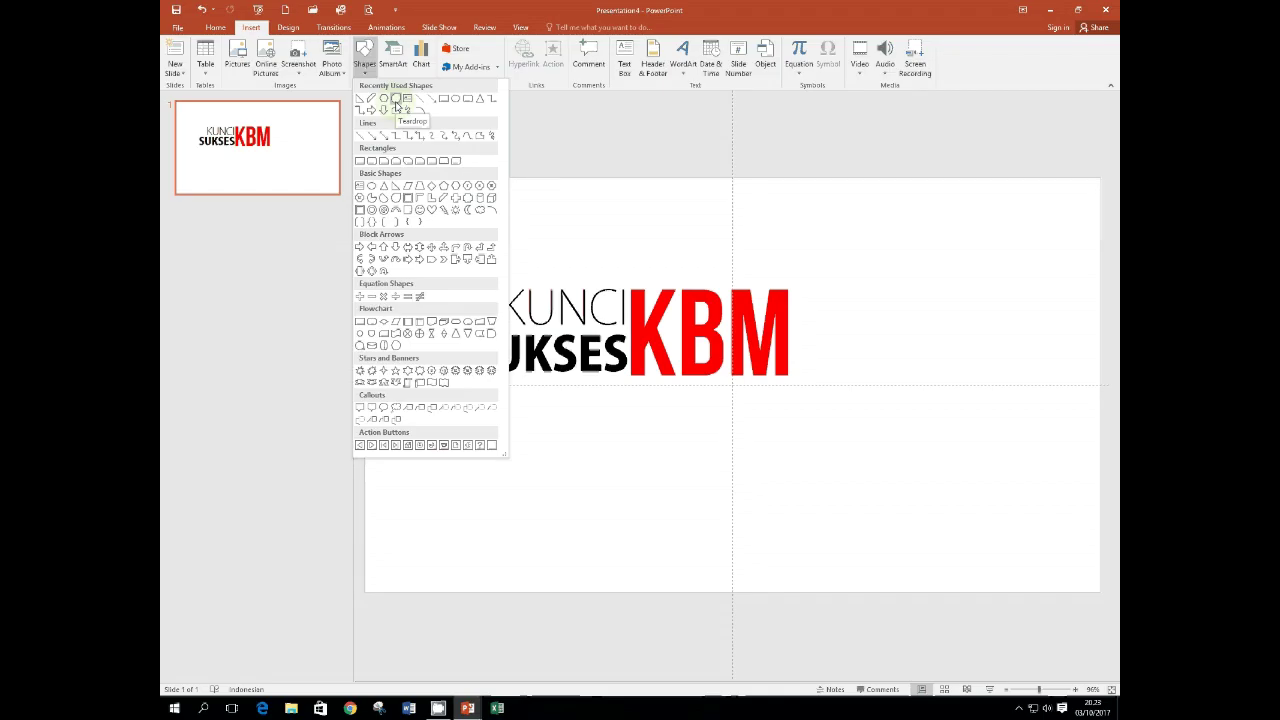
pyautogui.click(396, 104)
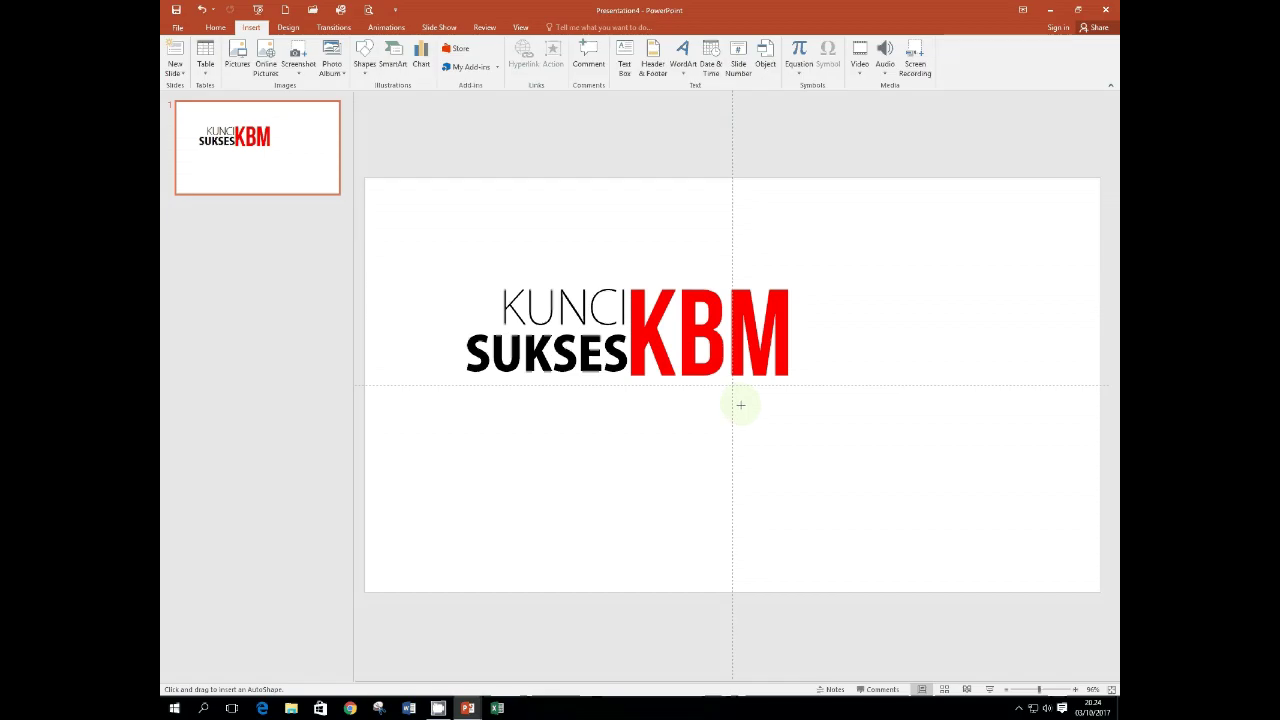
# Draw a 7.01 cm blue teardrop and position it below KBM, right of centre.
pyautogui.moveTo(740, 405); pyautogui.dragTo(786, 493)
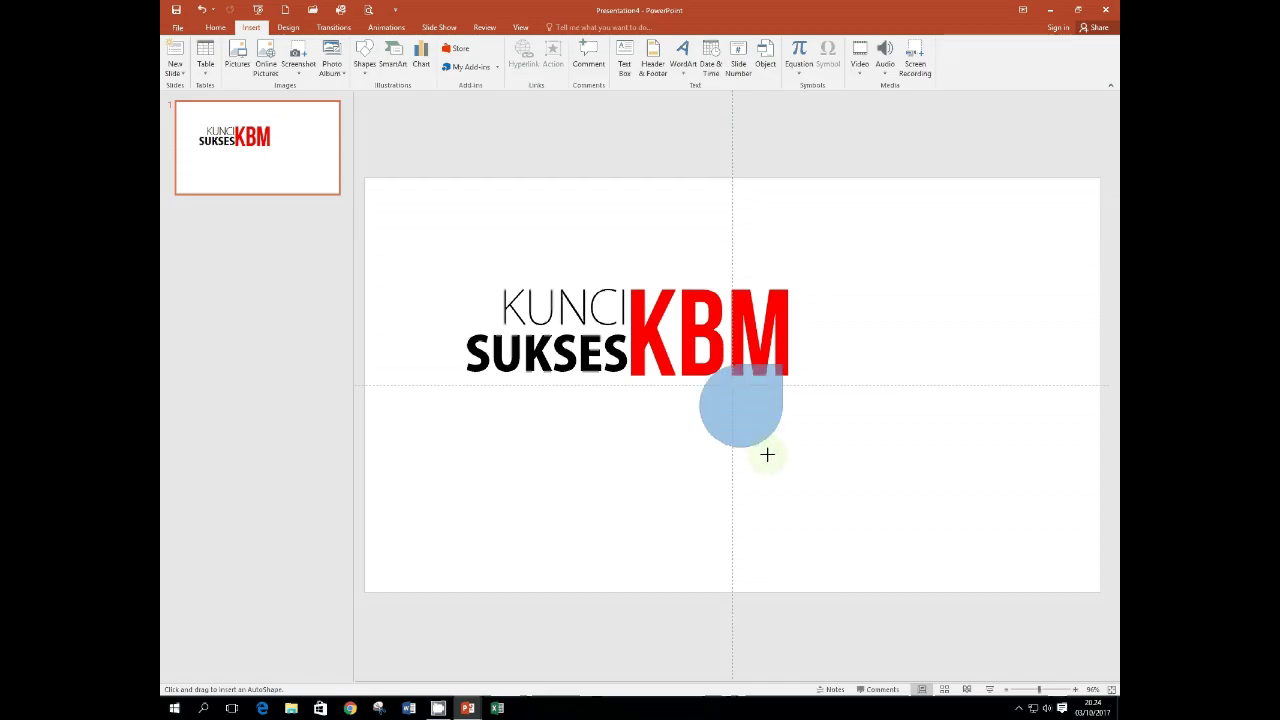
pyautogui.moveTo(786, 493); pyautogui.dragTo(784, 481)
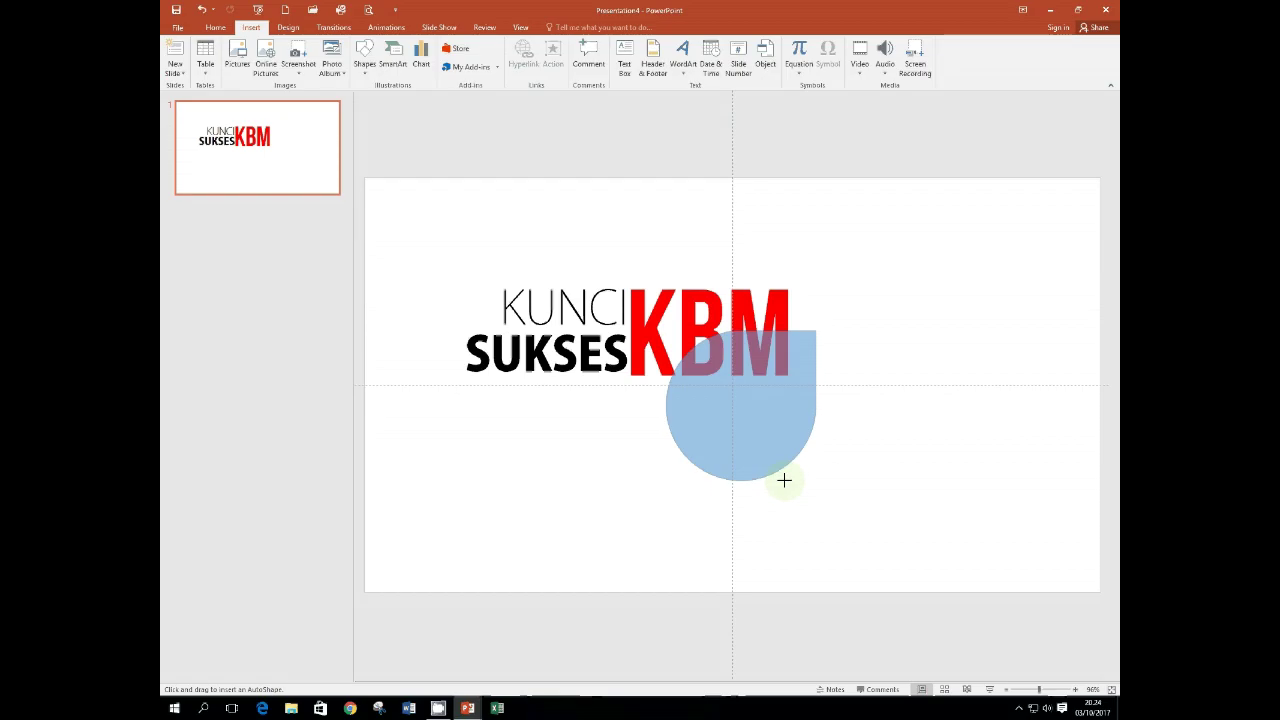
pyautogui.moveTo(784, 481); pyautogui.dragTo(784, 481)
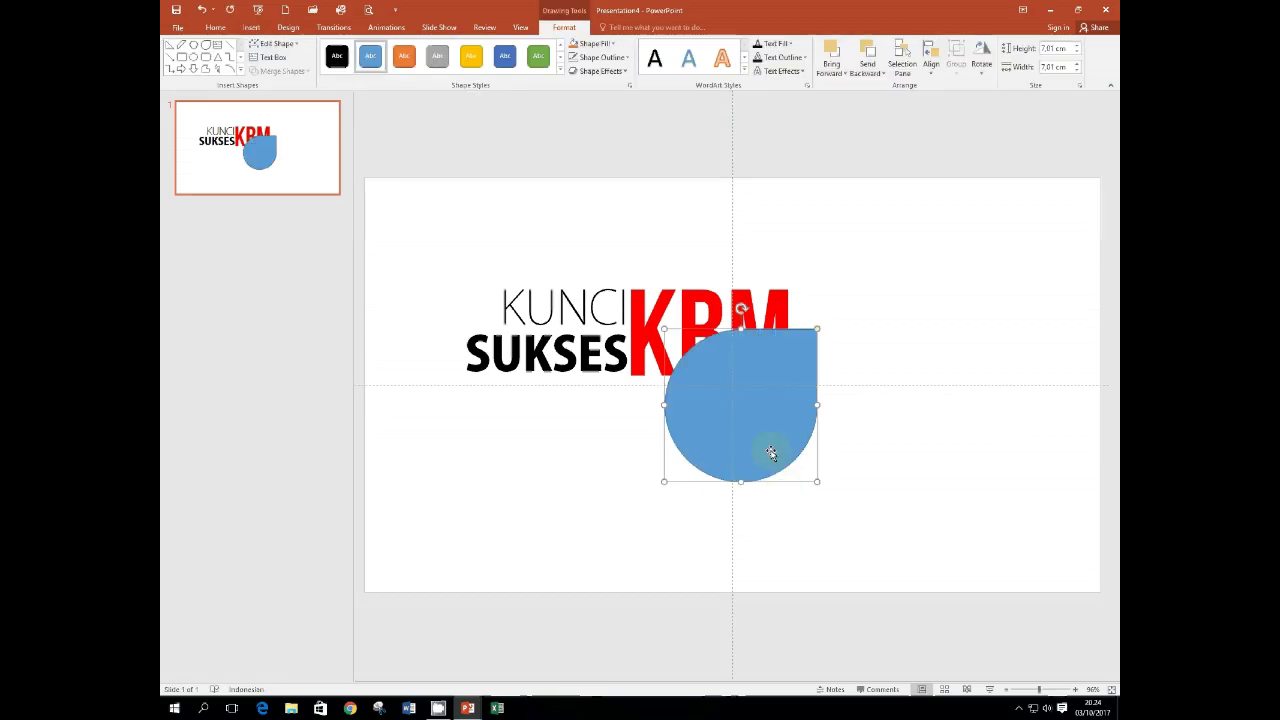
pyautogui.moveTo(760, 418); pyautogui.dragTo(777, 464)
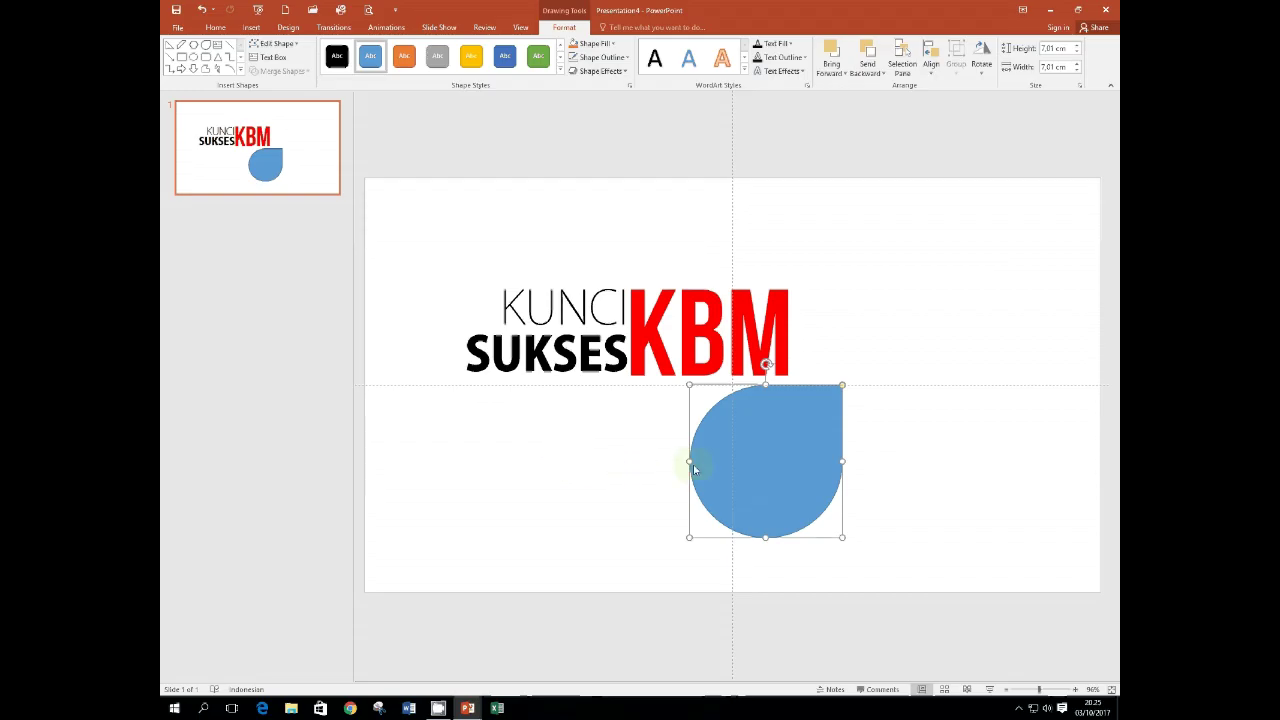
# Copy and paste the teardrop, placing the copy beside the original.
pyautogui.click(215, 28)
pyautogui.click(206, 58)
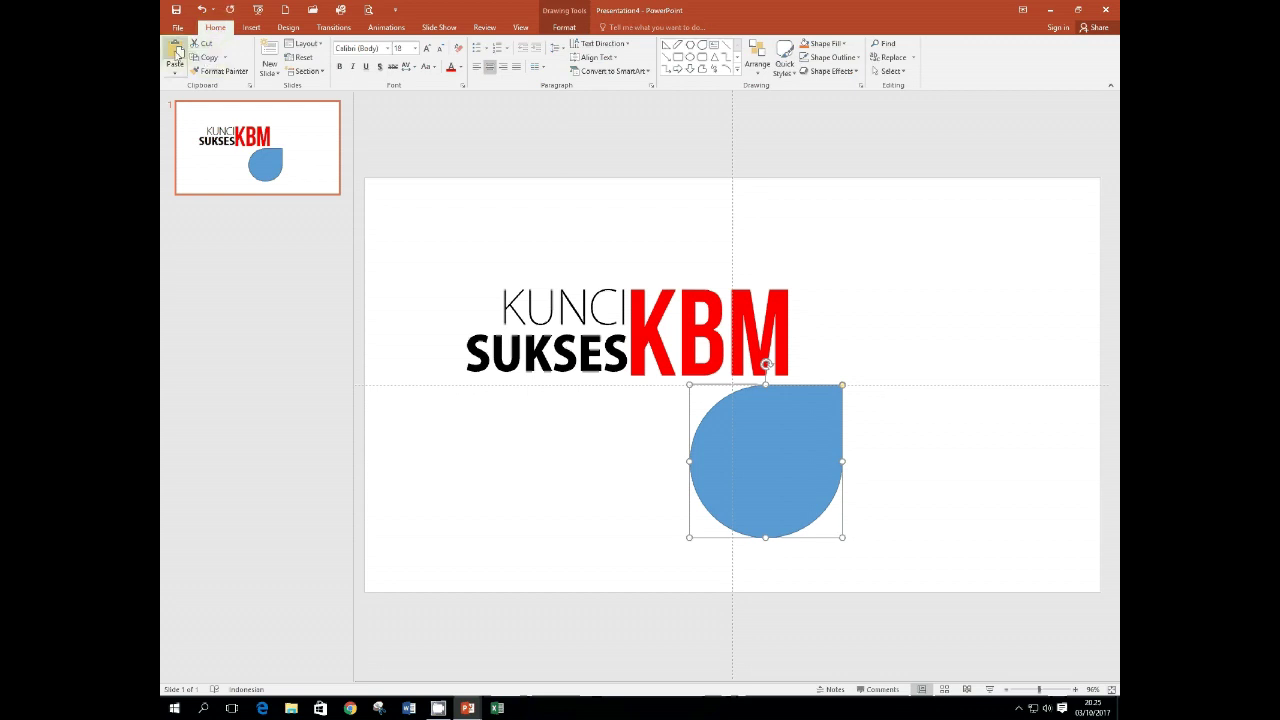
pyautogui.click(175, 50)
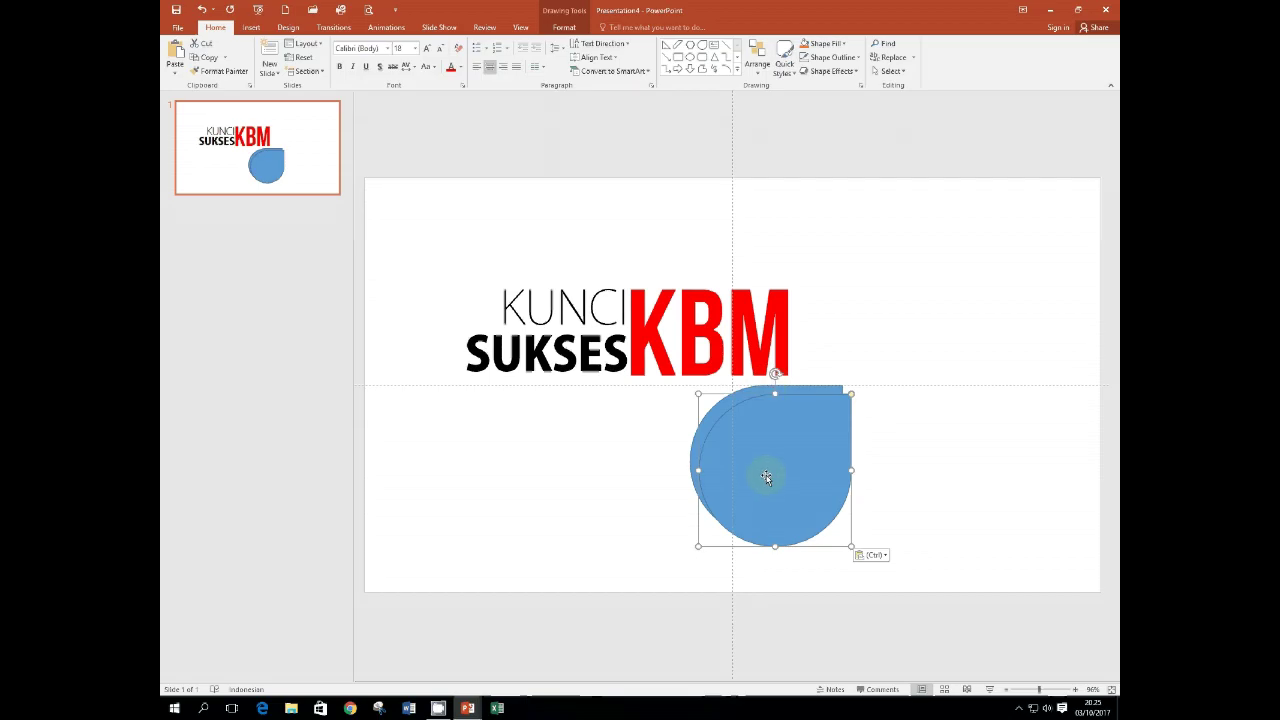
pyautogui.moveTo(765, 478); pyautogui.dragTo(919, 464)
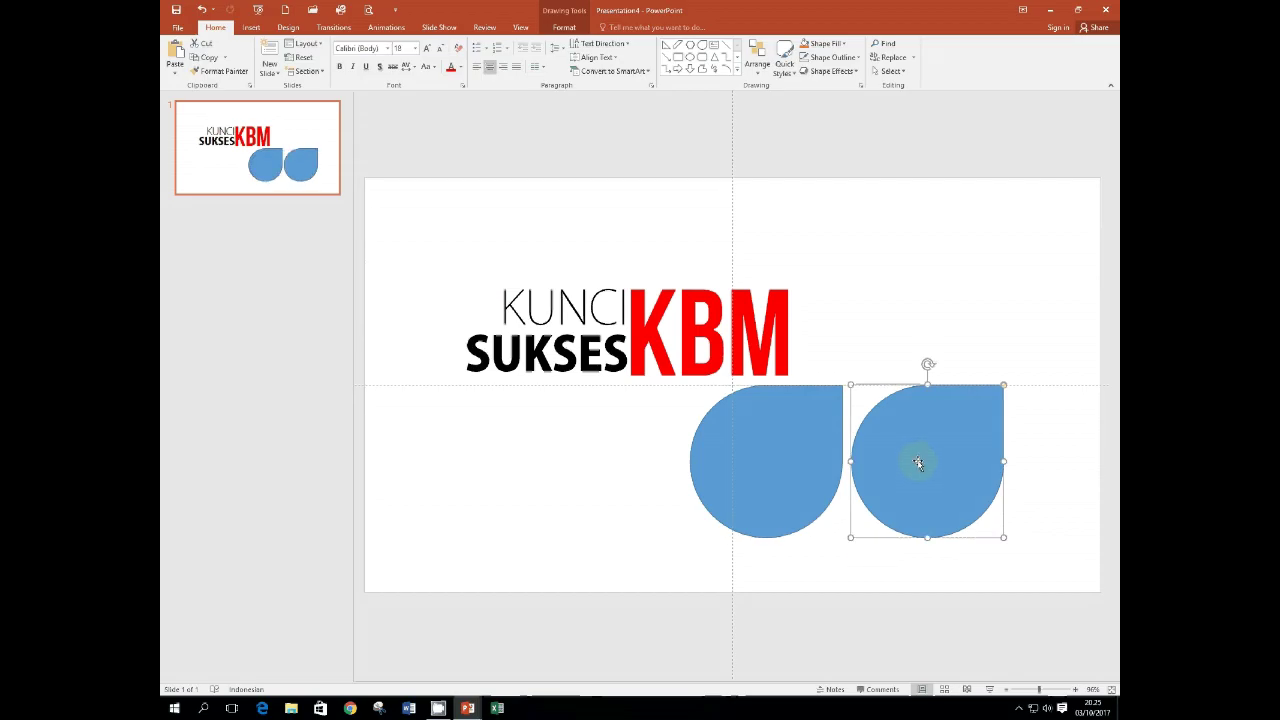
# Paste a third teardrop and move it above the lower-right teardrop.
pyautogui.click(205, 58)
pyautogui.click(175, 52)
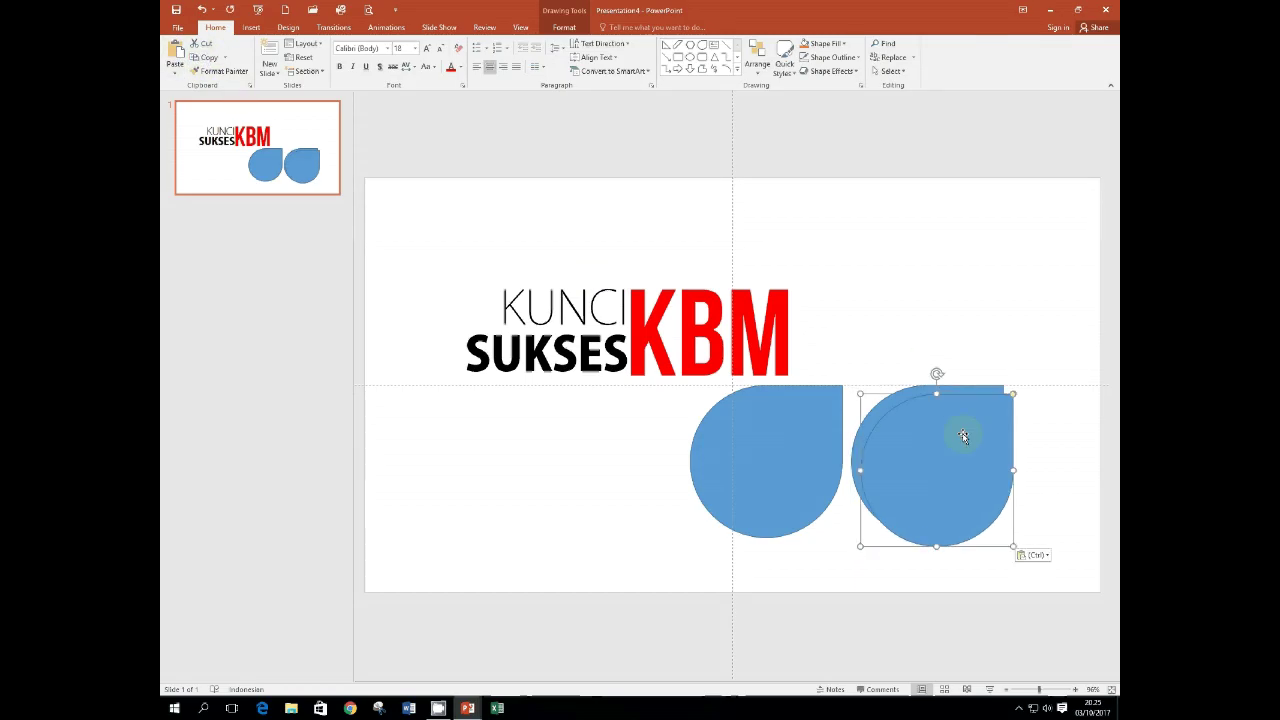
pyautogui.moveTo(946, 478); pyautogui.dragTo(932, 304)
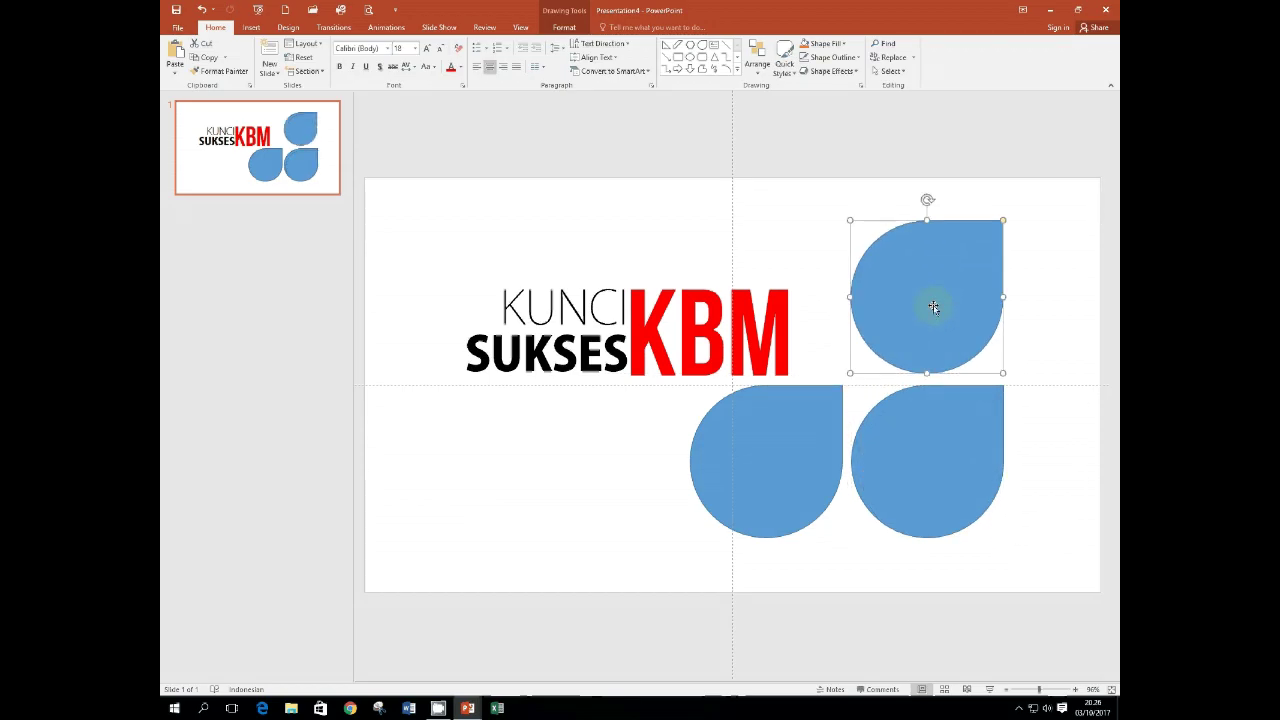
pyautogui.click(940, 479)
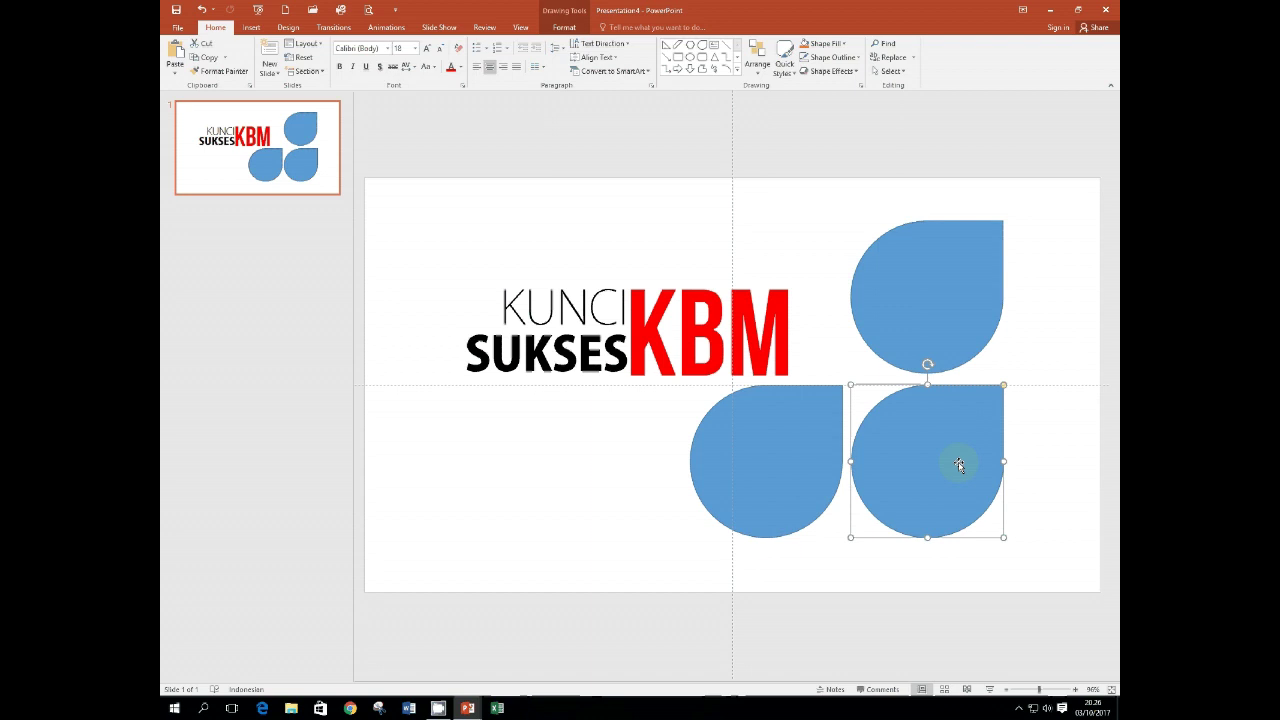
pyautogui.click(772, 458)
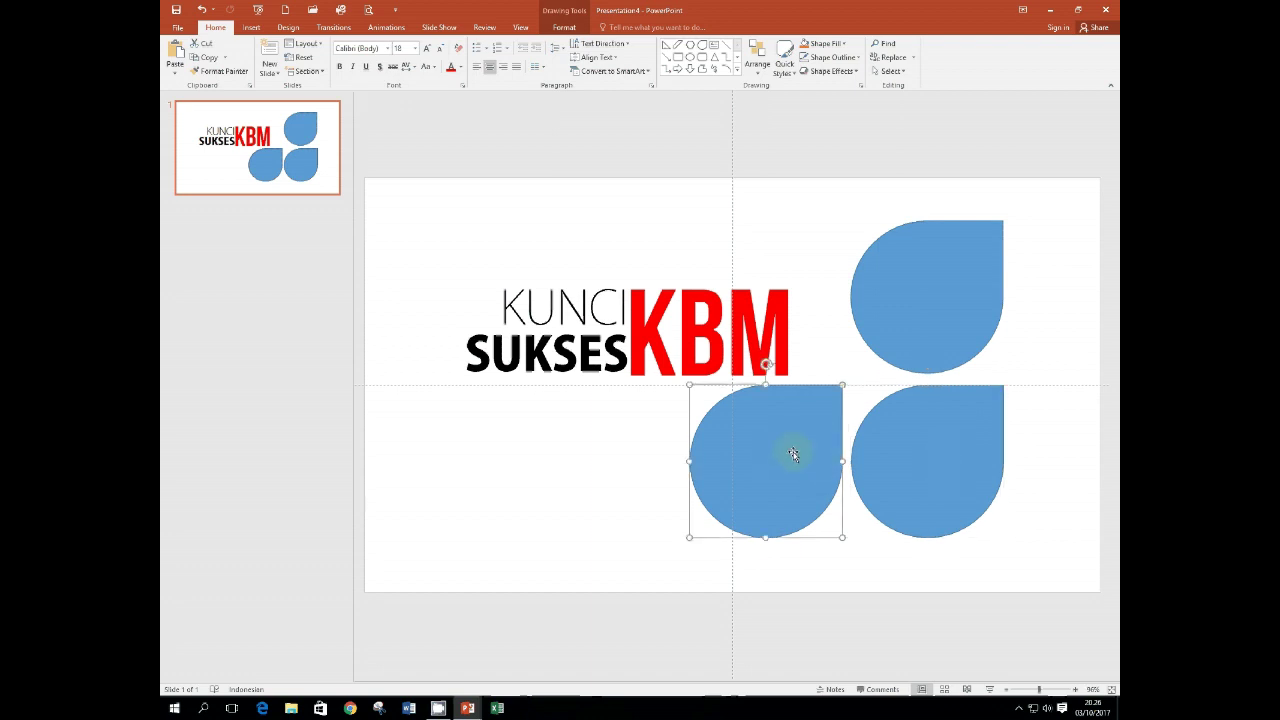
pyautogui.click(938, 455)
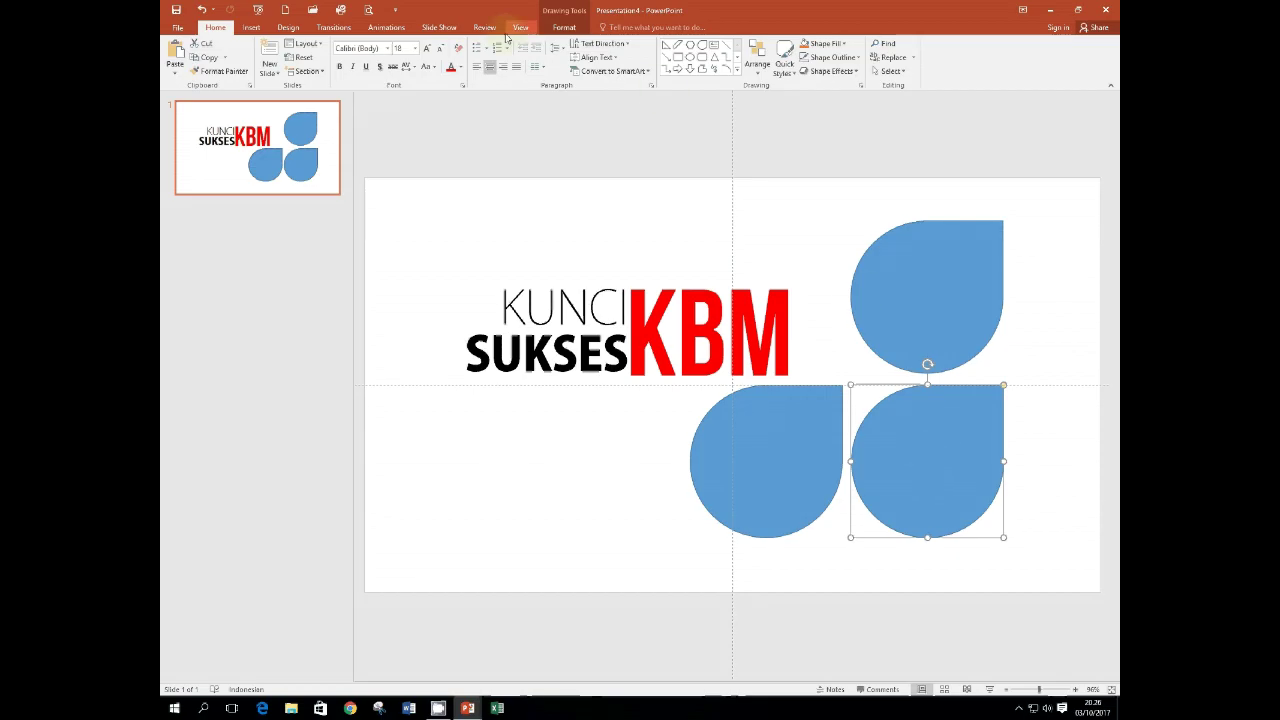
pyautogui.click(565, 28)
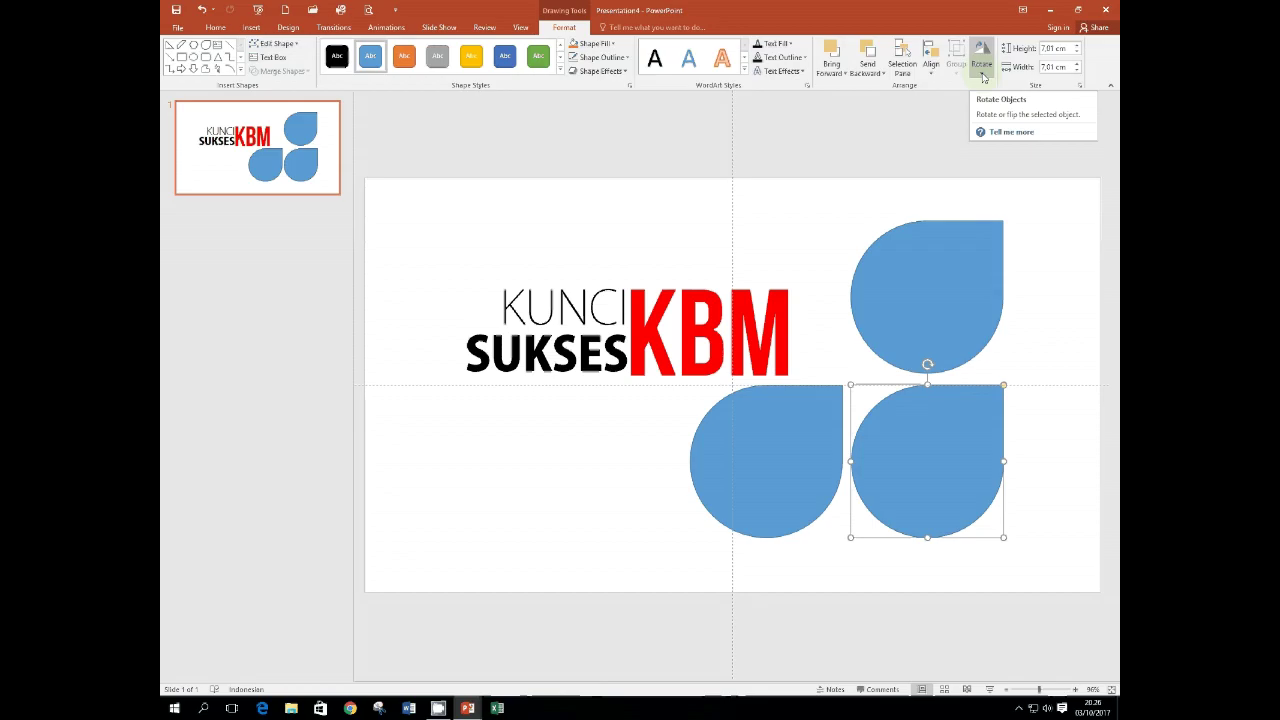
# Flip the bottom-right teardrop horizontally and nudge it slightly left.
pyautogui.click(984, 78)
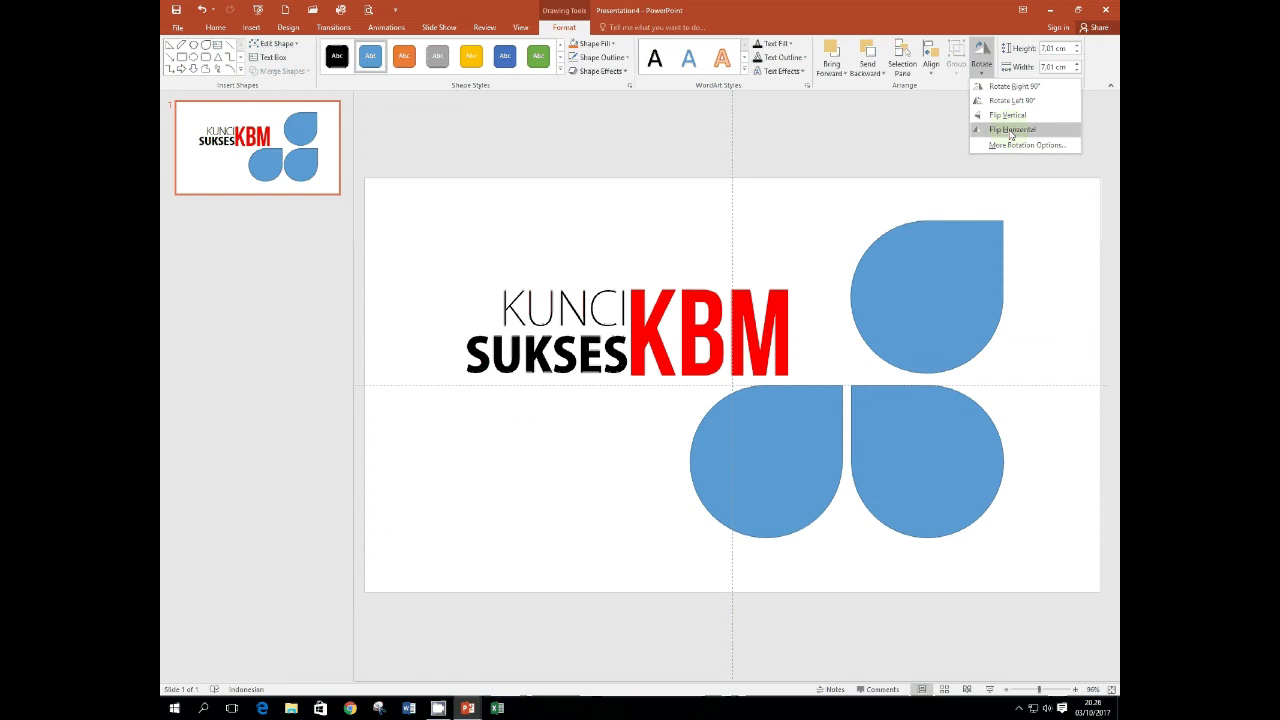
pyautogui.click(1012, 131)
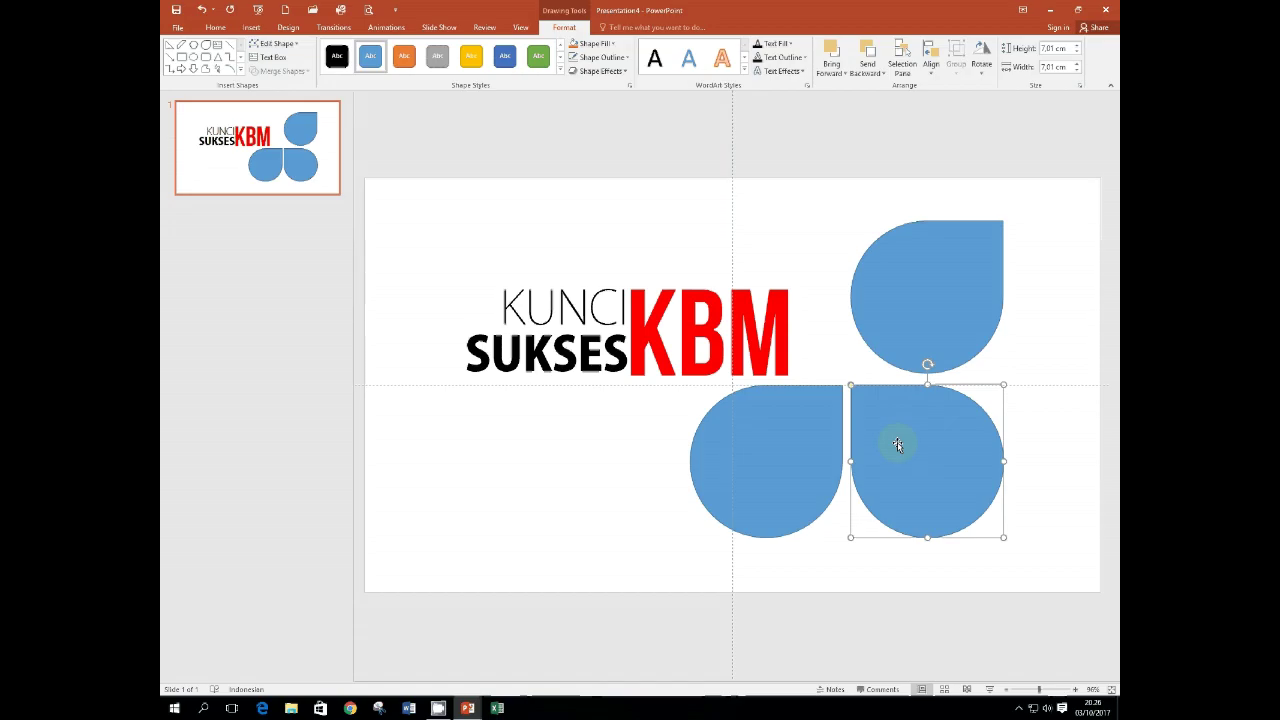
pyautogui.hotkey('ctrl', 'Left')
pyautogui.hotkey('ctrl', 'Left')
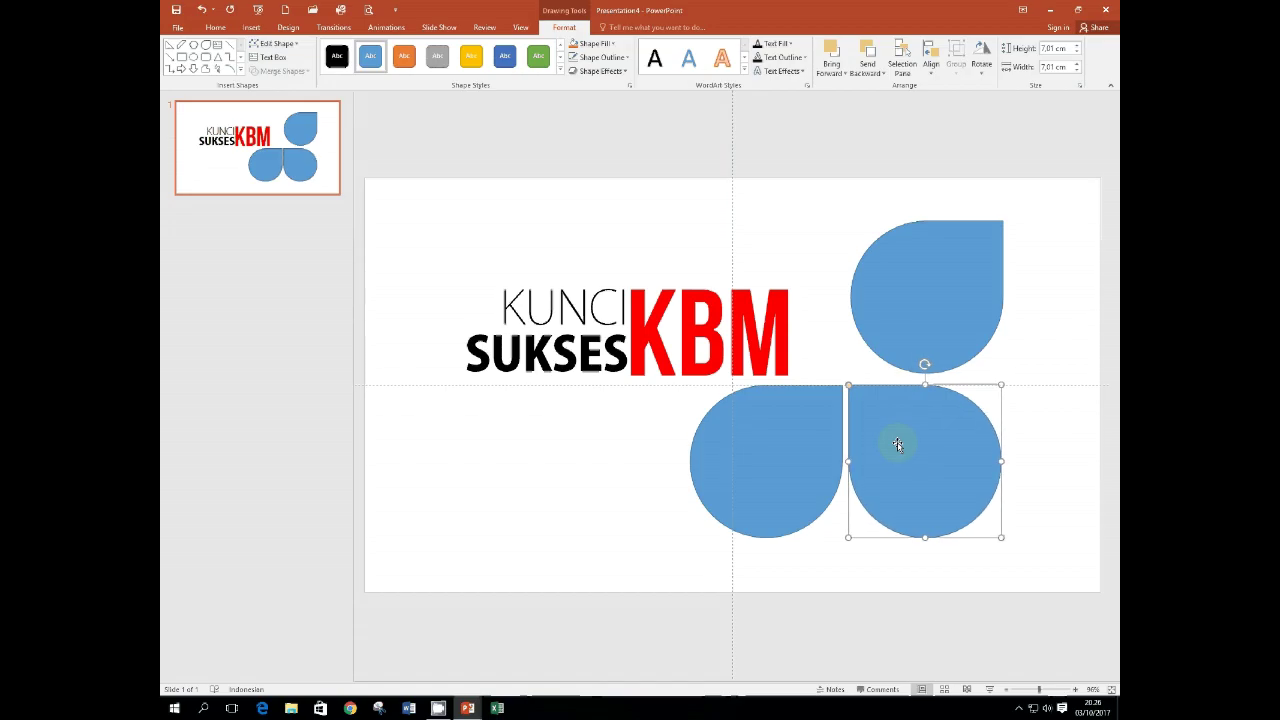
# Flip the top teardrop horizontally and vertically, then nudge it down-left into place above the lower pair.
pyautogui.click(918, 300)
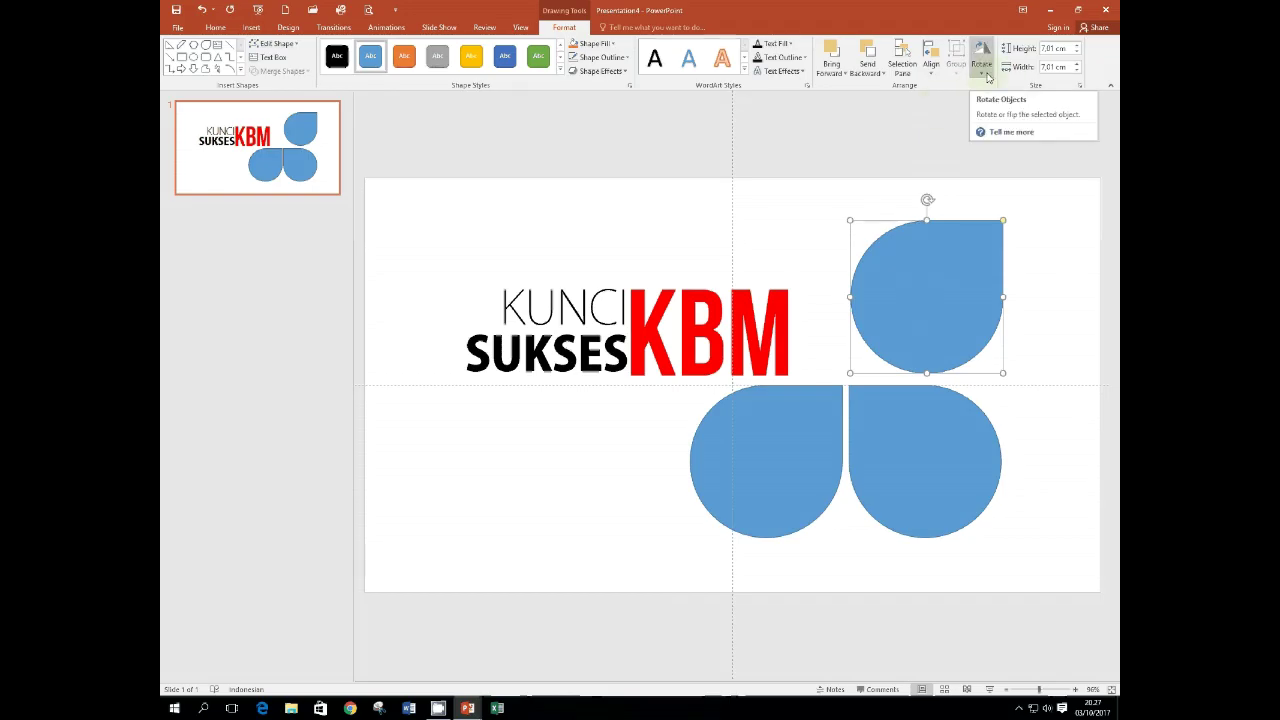
pyautogui.click(989, 78)
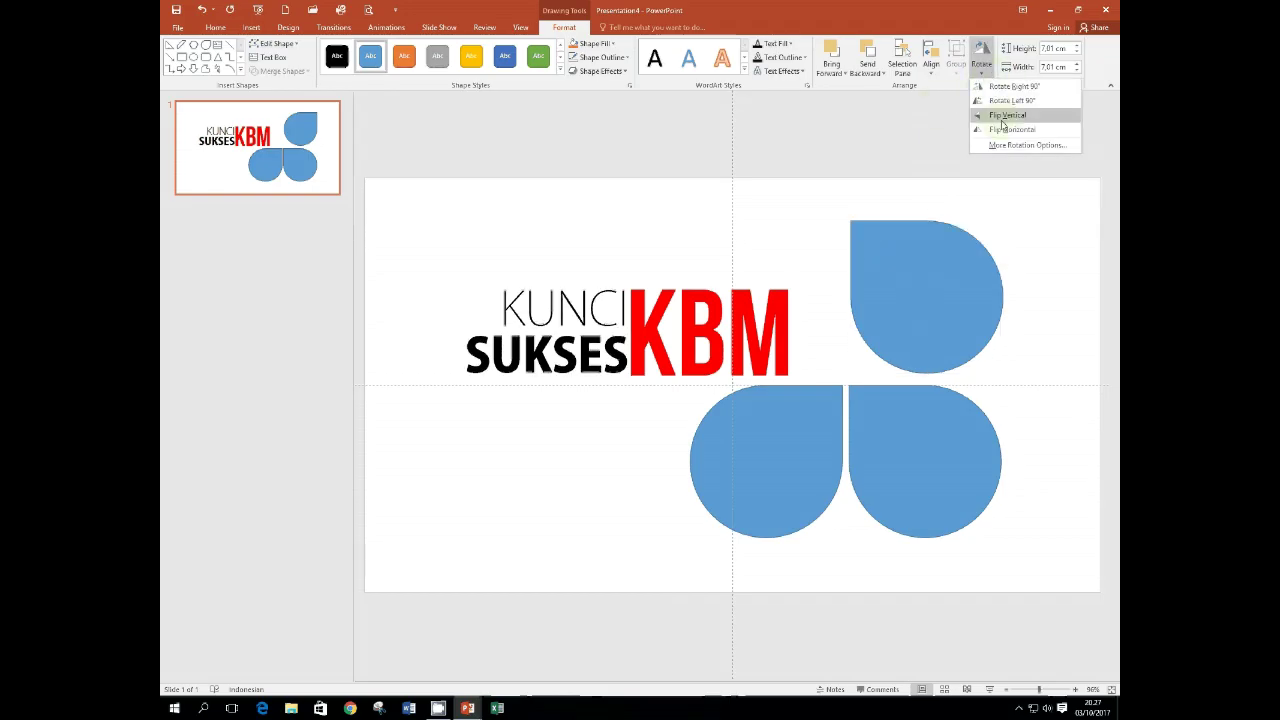
pyautogui.click(1005, 130)
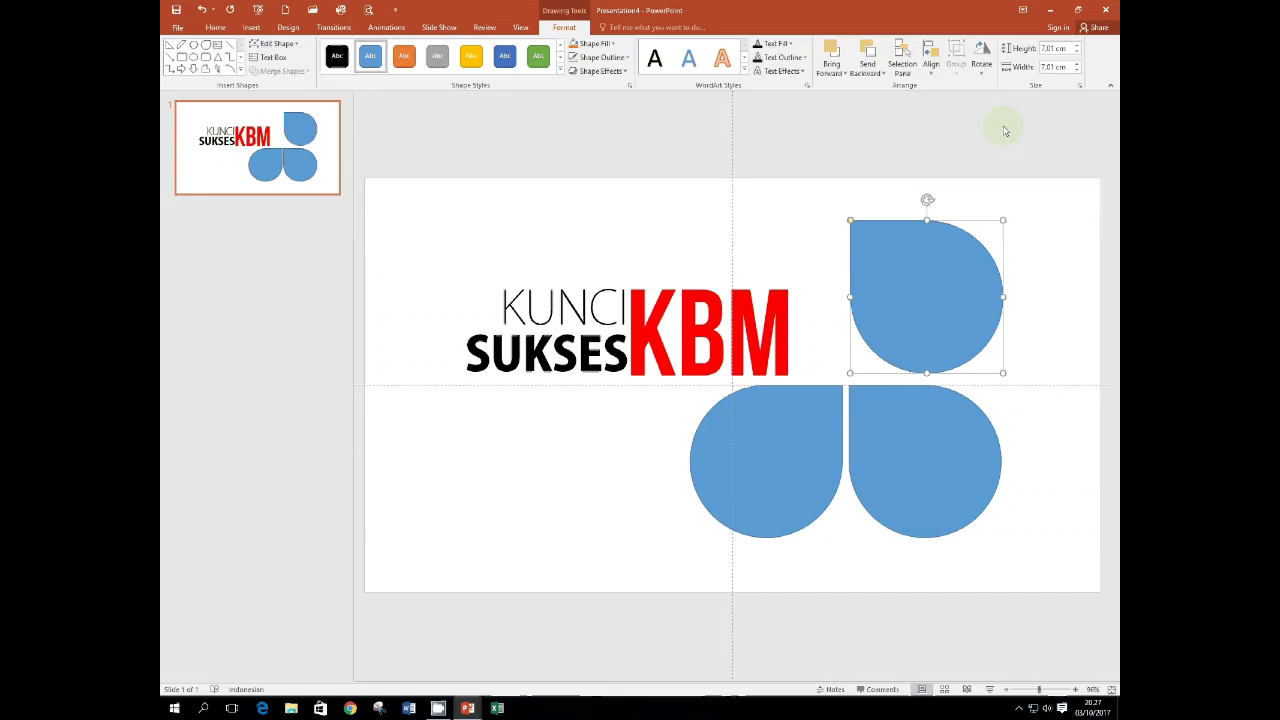
pyautogui.click(981, 68)
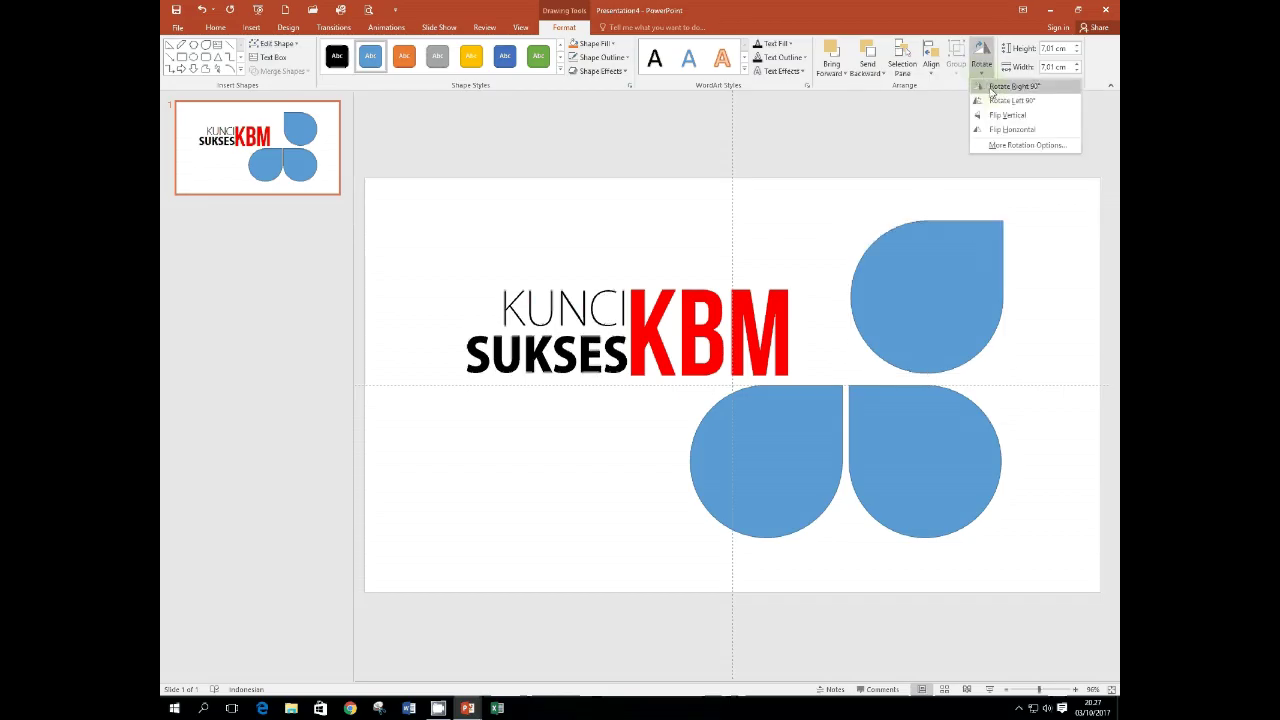
pyautogui.click(1001, 116)
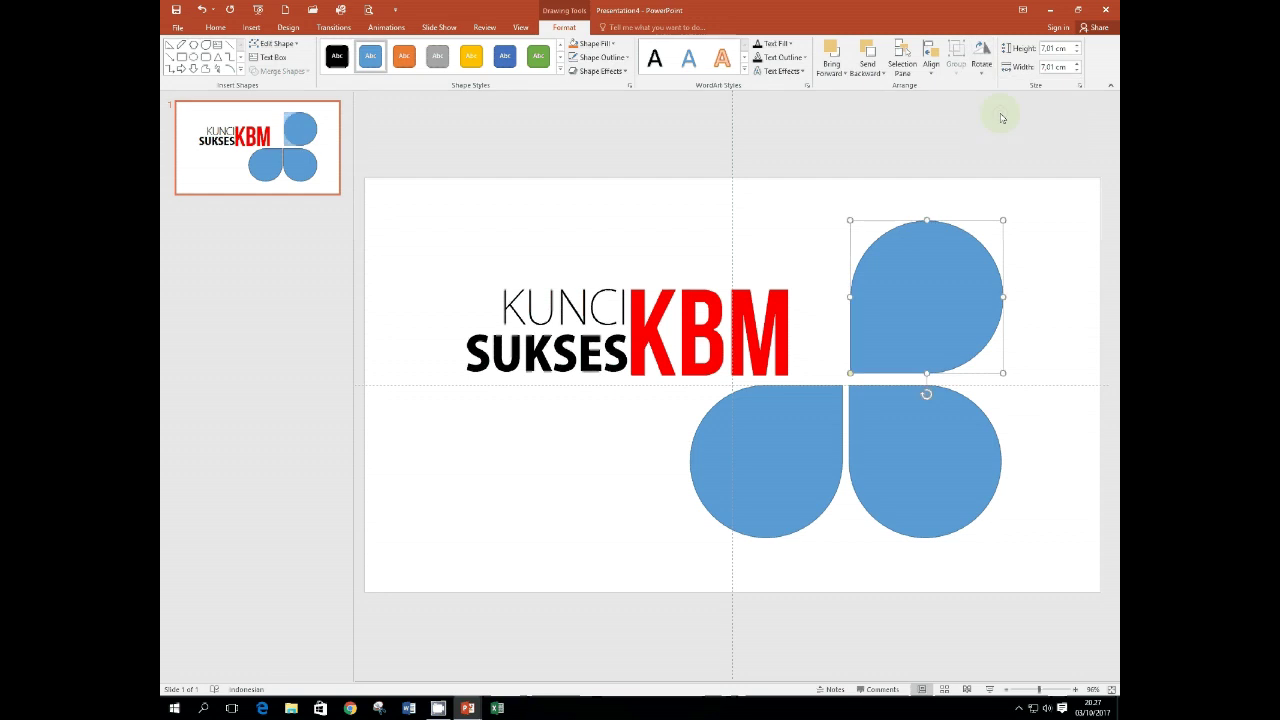
pyautogui.hotkey('ctrl', 'Down')
pyautogui.hotkey('ctrl', 'Down')
pyautogui.hotkey('ctrl', 'Down')
pyautogui.hotkey('ctrl', 'Left')
pyautogui.hotkey('ctrl', 'Left')
pyautogui.hotkey('ctrl', 'Down')
pyautogui.hotkey('ctrl', 'Down')
pyautogui.hotkey('ctrl', 'Down')
pyautogui.hotkey('ctrl', 'Down')
pyautogui.hotkey('ctrl', 'Down')
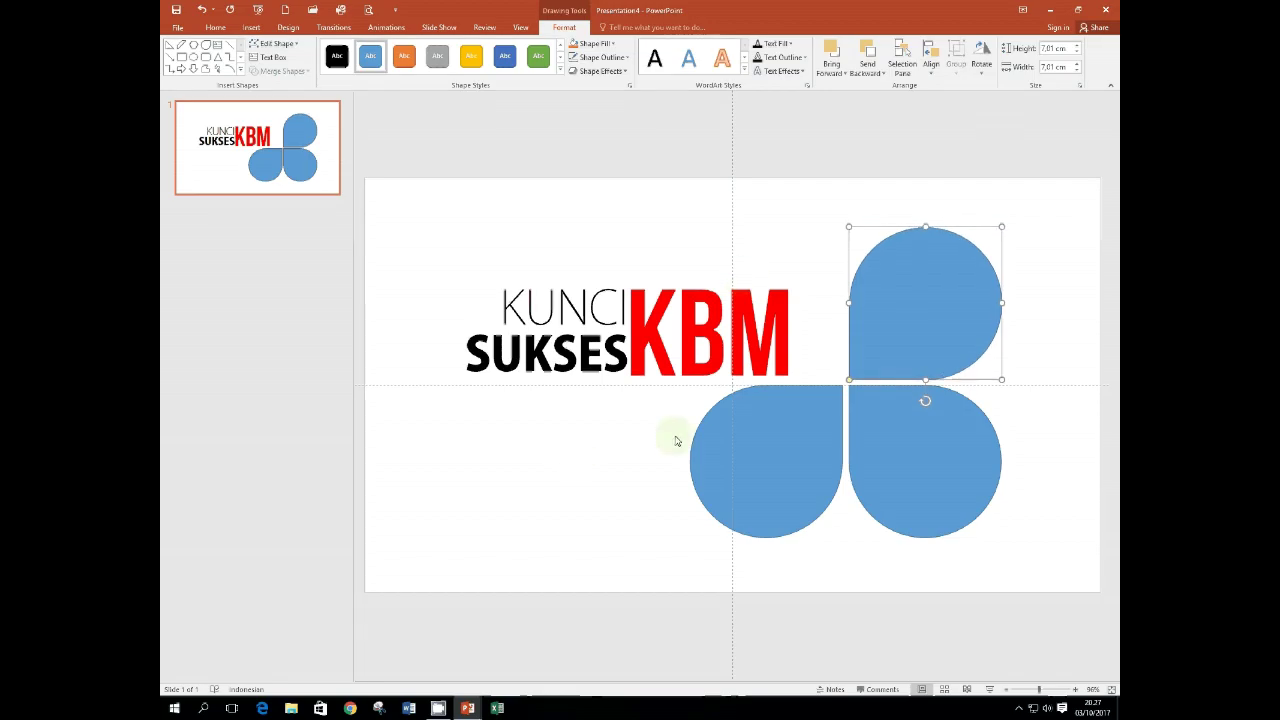
pyautogui.hotkey('ctrl', 'Up')
pyautogui.hotkey('ctrl', 'Up')
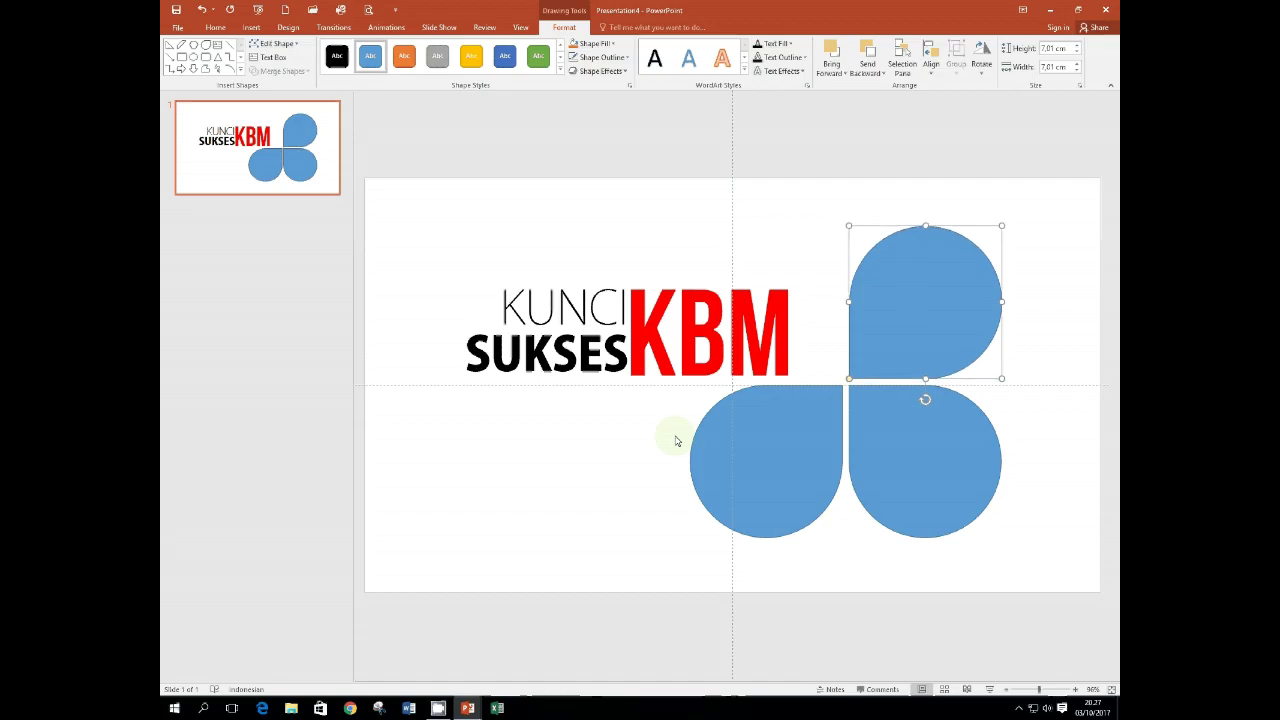
# Nudge the bottom-right teardrop slightly to the right.
pyautogui.click(860, 549)
pyautogui.click(886, 451)
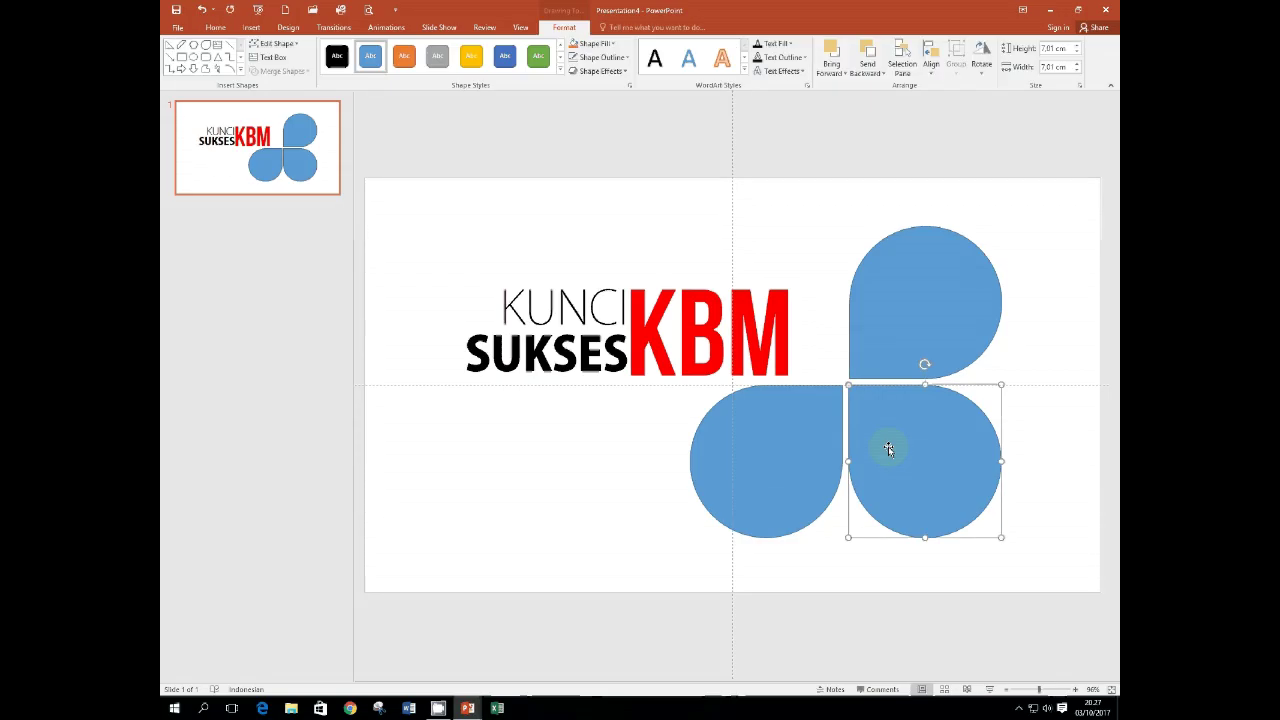
pyautogui.hotkey('ctrl', 'Right')
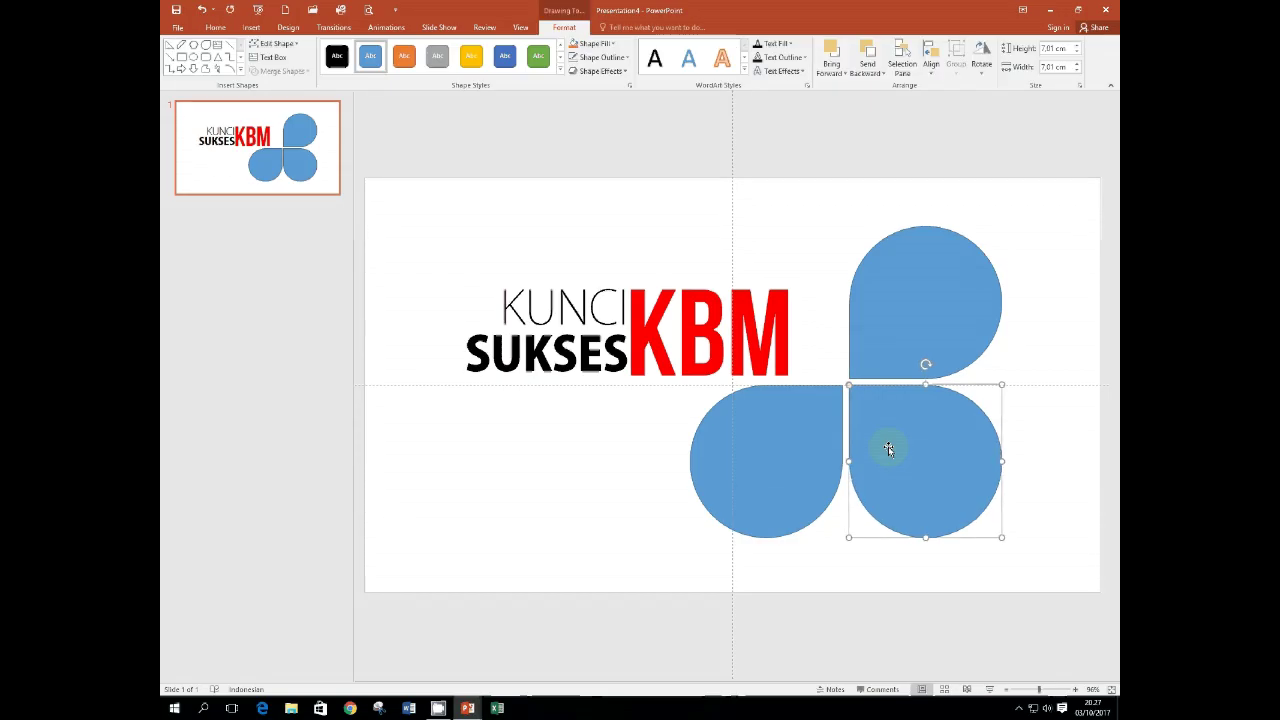
pyautogui.click(627, 452)
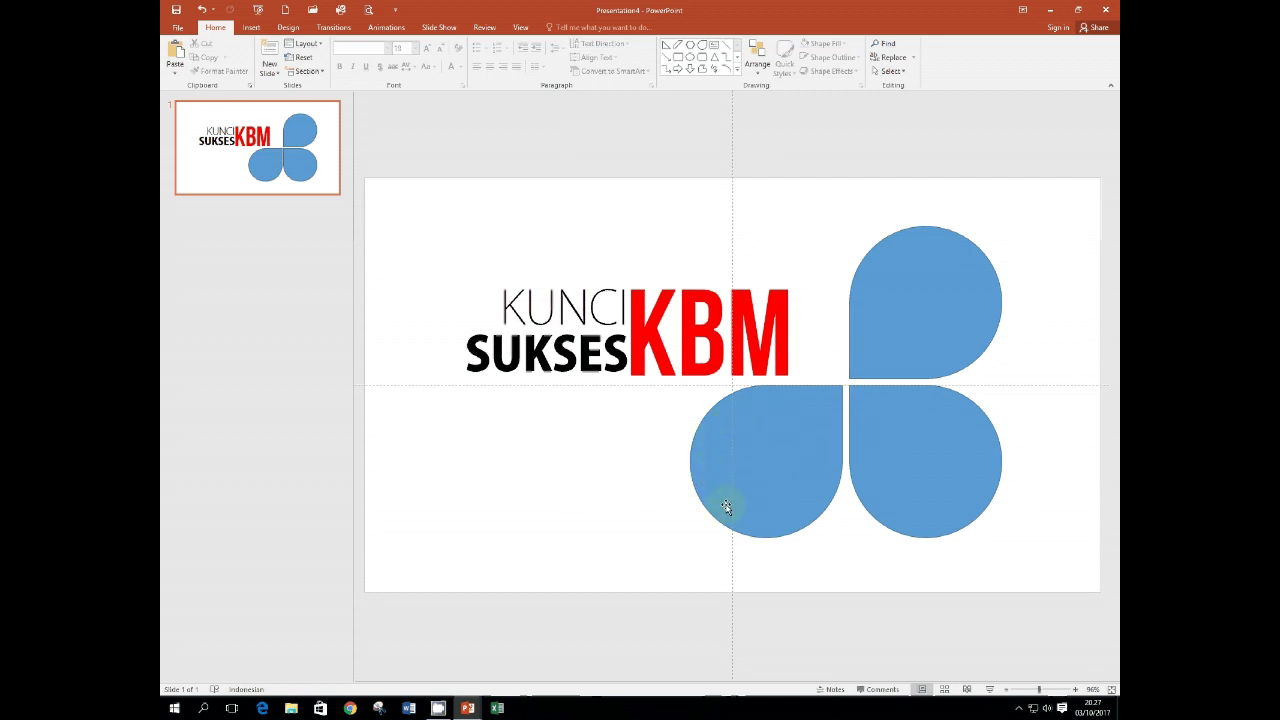
# Select each of the three teardrops in turn to check their alignment around the centre.
pyautogui.click(767, 461)
pyautogui.click(939, 454)
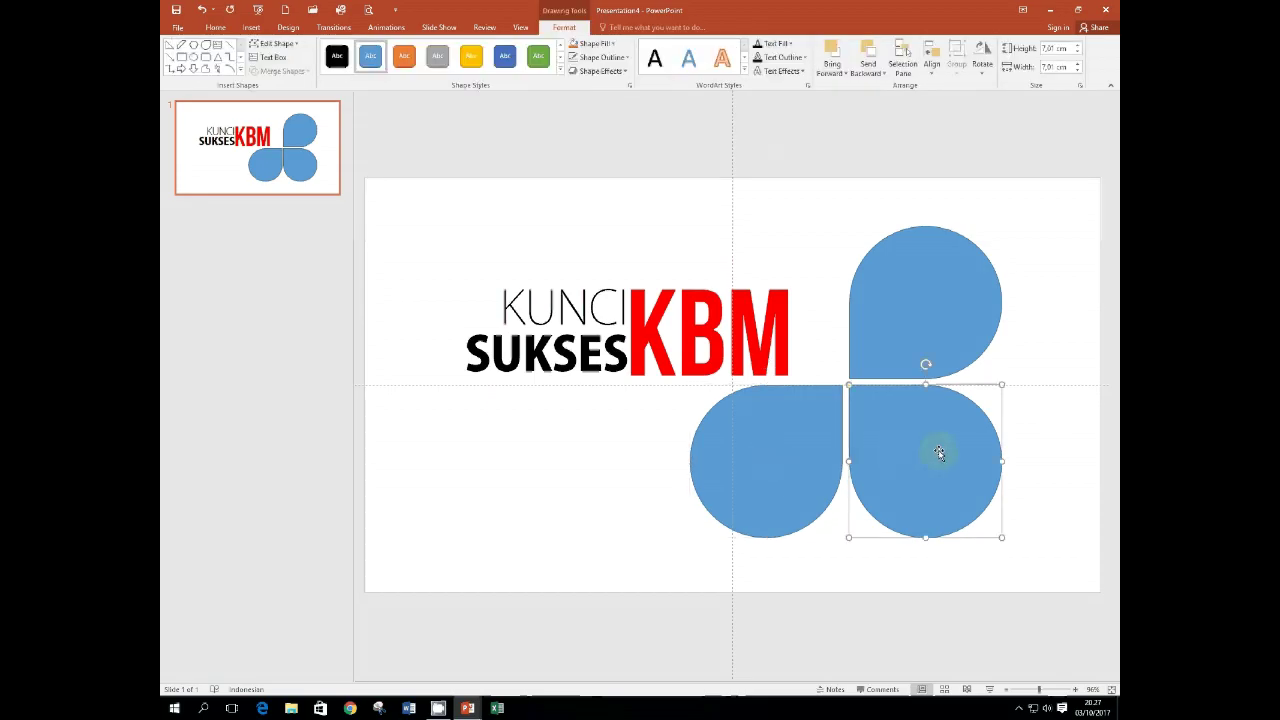
pyautogui.click(909, 308)
pyautogui.click(768, 440)
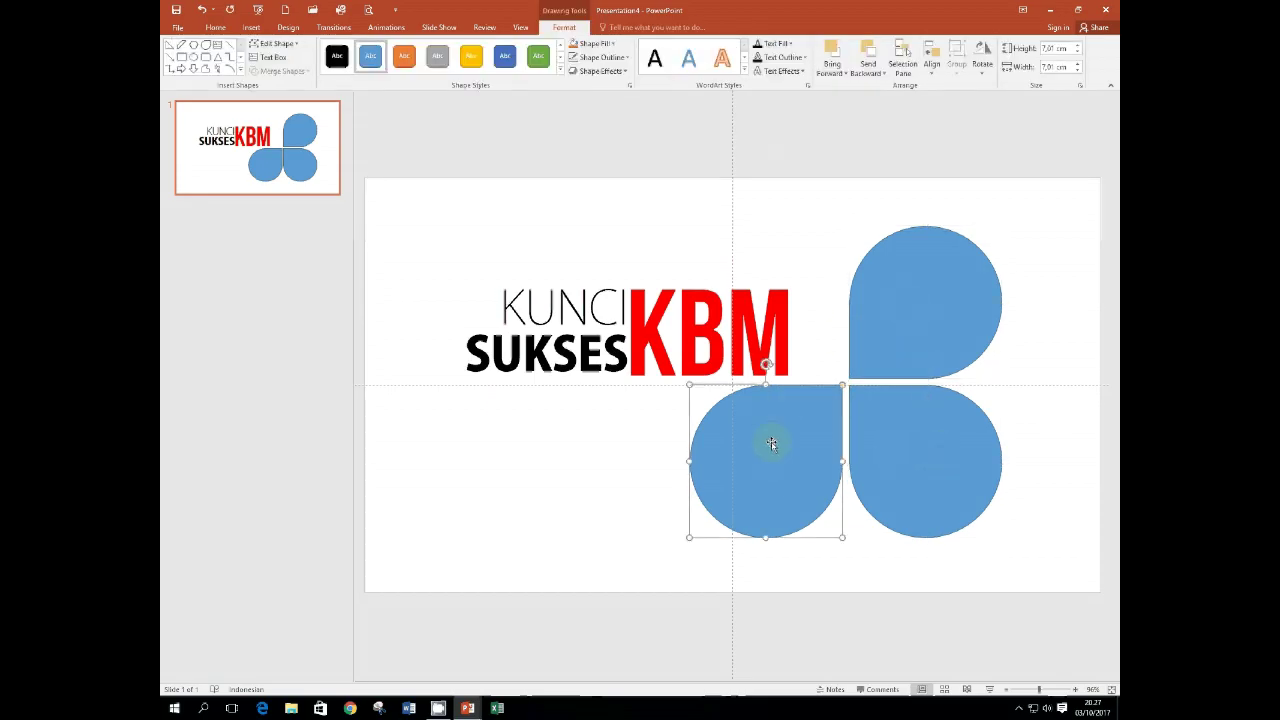
pyautogui.click(917, 449)
pyautogui.click(915, 312)
pyautogui.click(771, 448)
pyautogui.click(1042, 486)
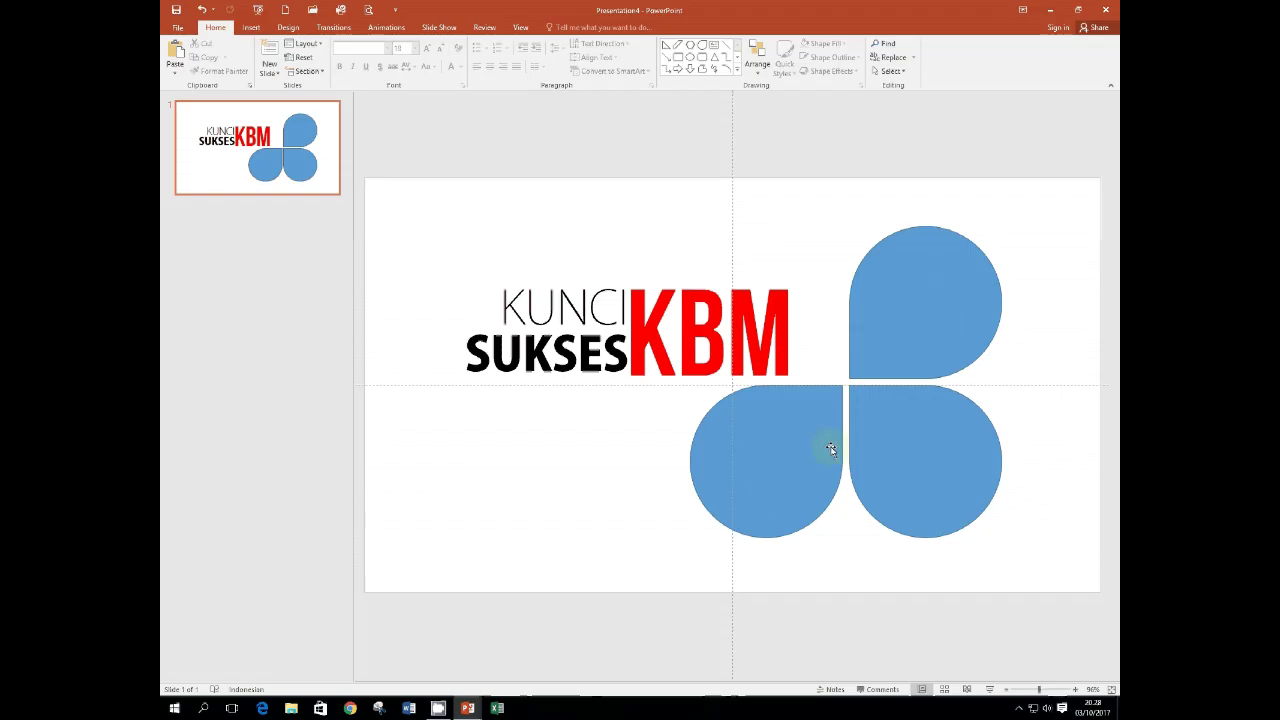
pyautogui.click(764, 467)
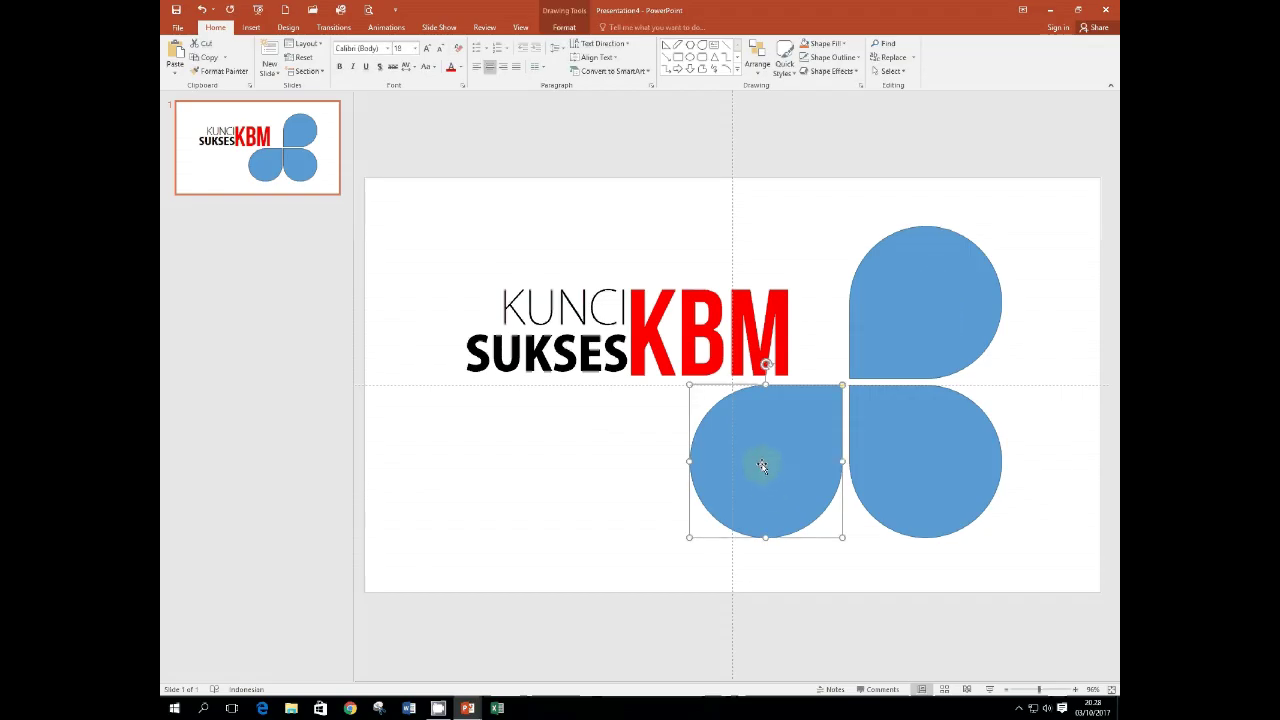
# Give the bottom-left teardrop a picture fill in Format Shape and browse for an image file.
pyautogui.rightClick(762, 462)
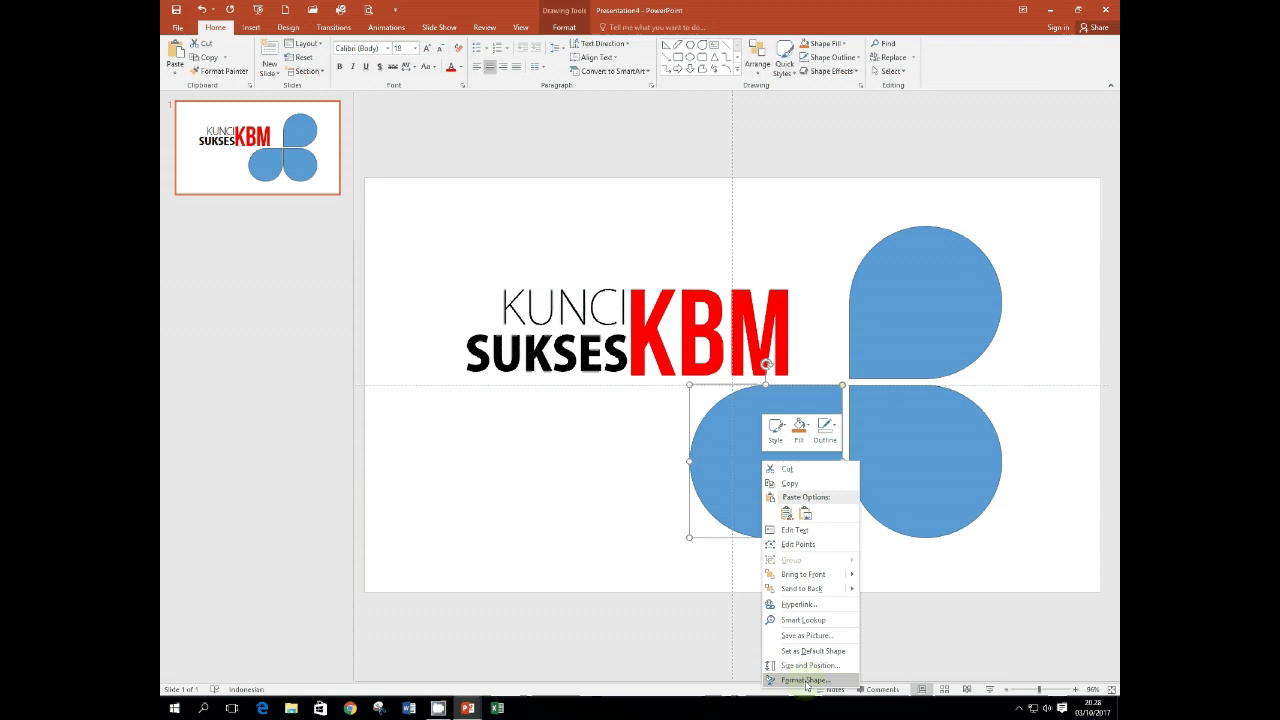
pyautogui.click(806, 680)
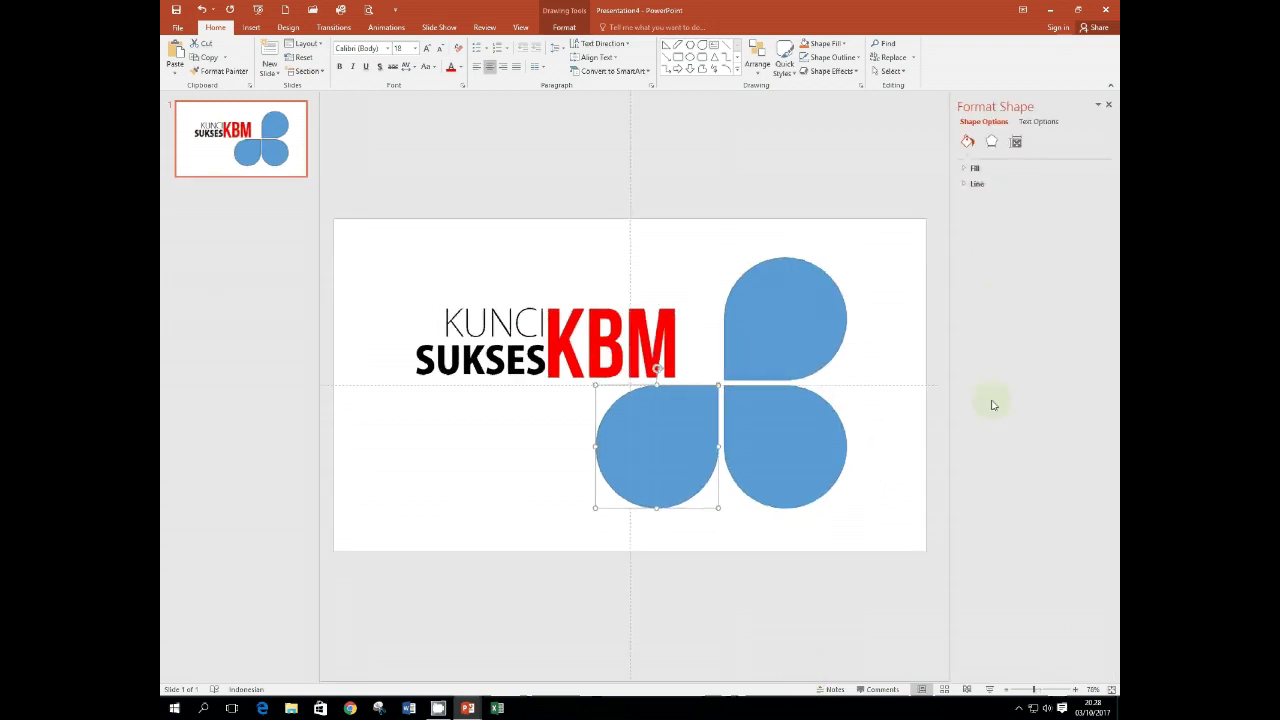
pyautogui.click(975, 169)
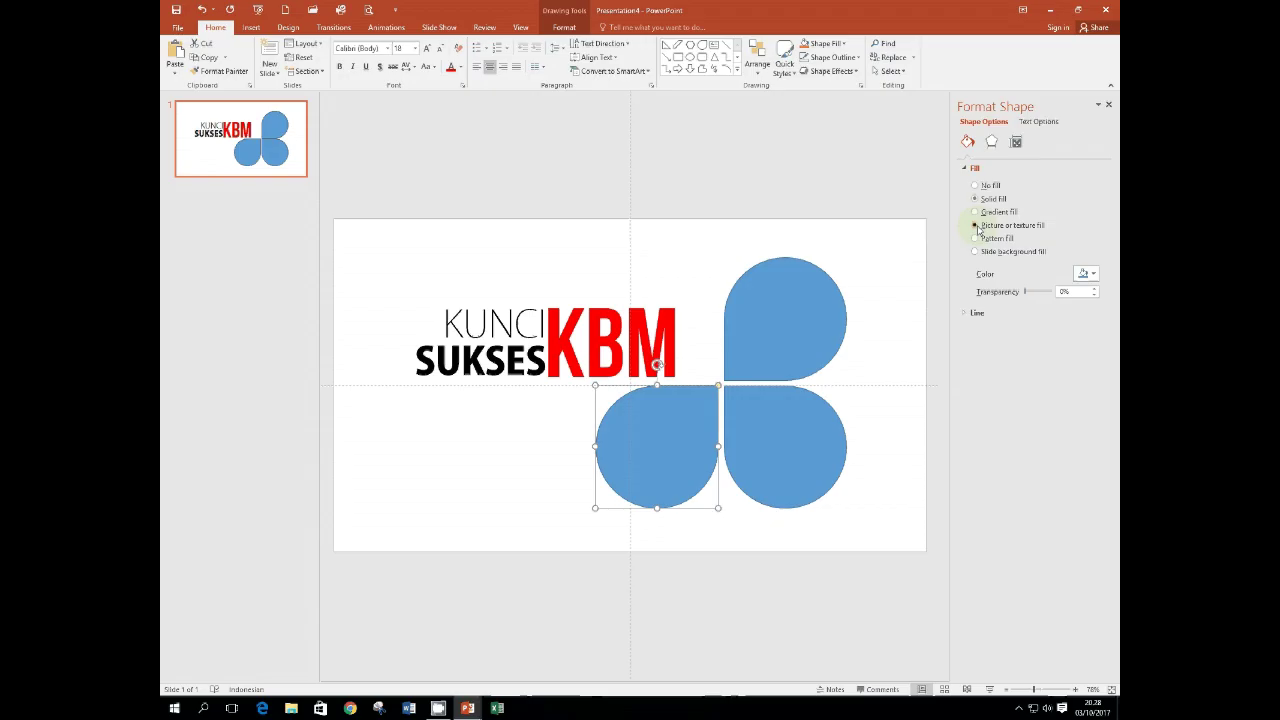
pyautogui.click(975, 225)
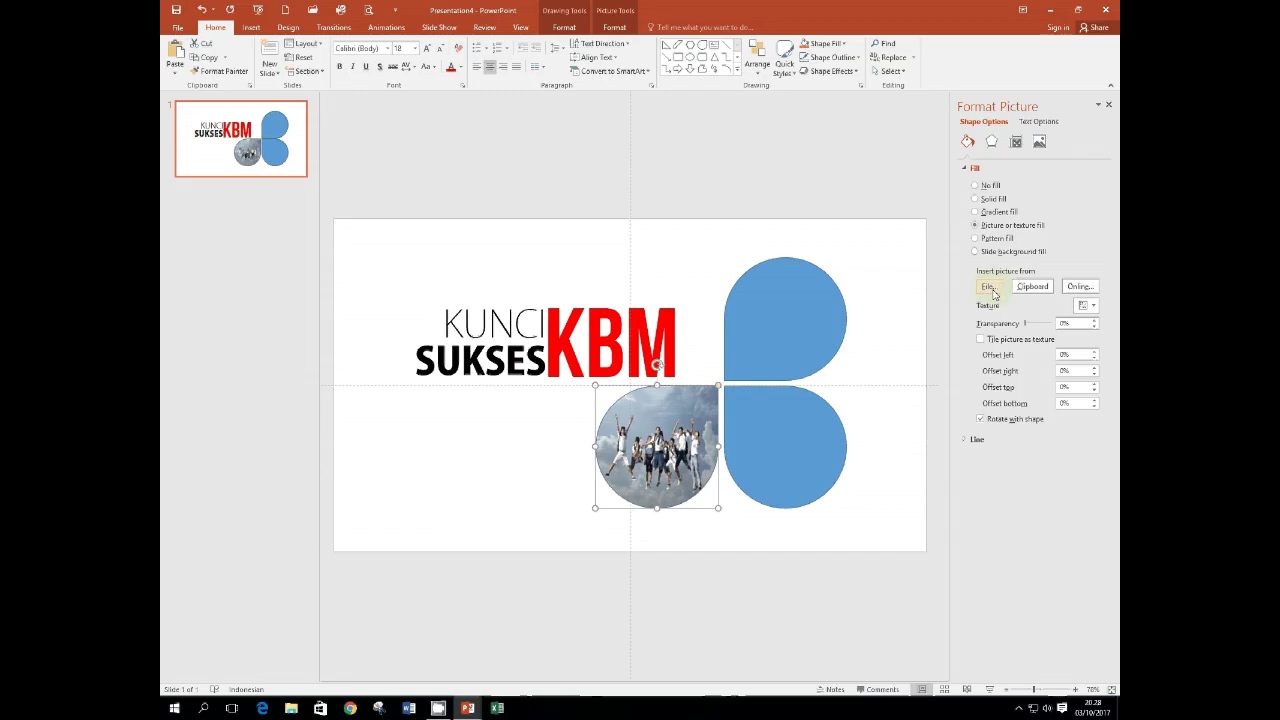
pyautogui.click(990, 292)
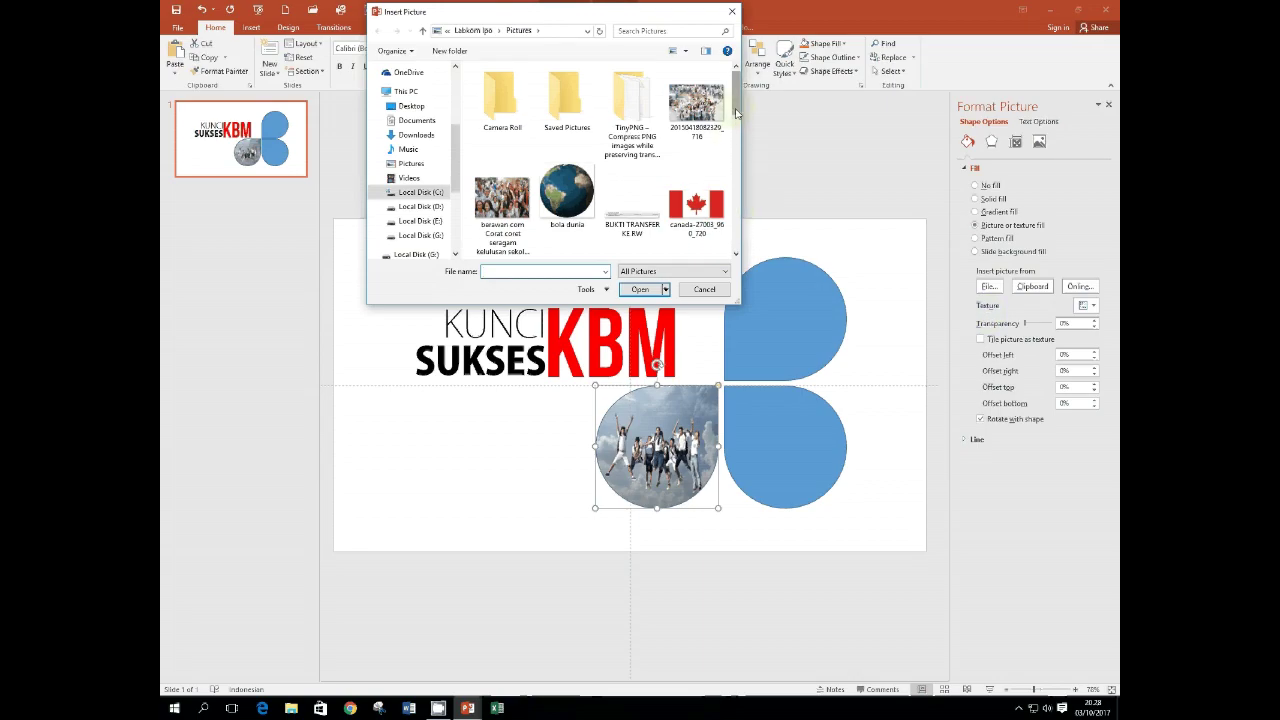
# Insert the RA2011f2 photo of students in red into the bottom-left teardrop.
pyautogui.moveTo(735, 122); pyautogui.dragTo(733, 187)
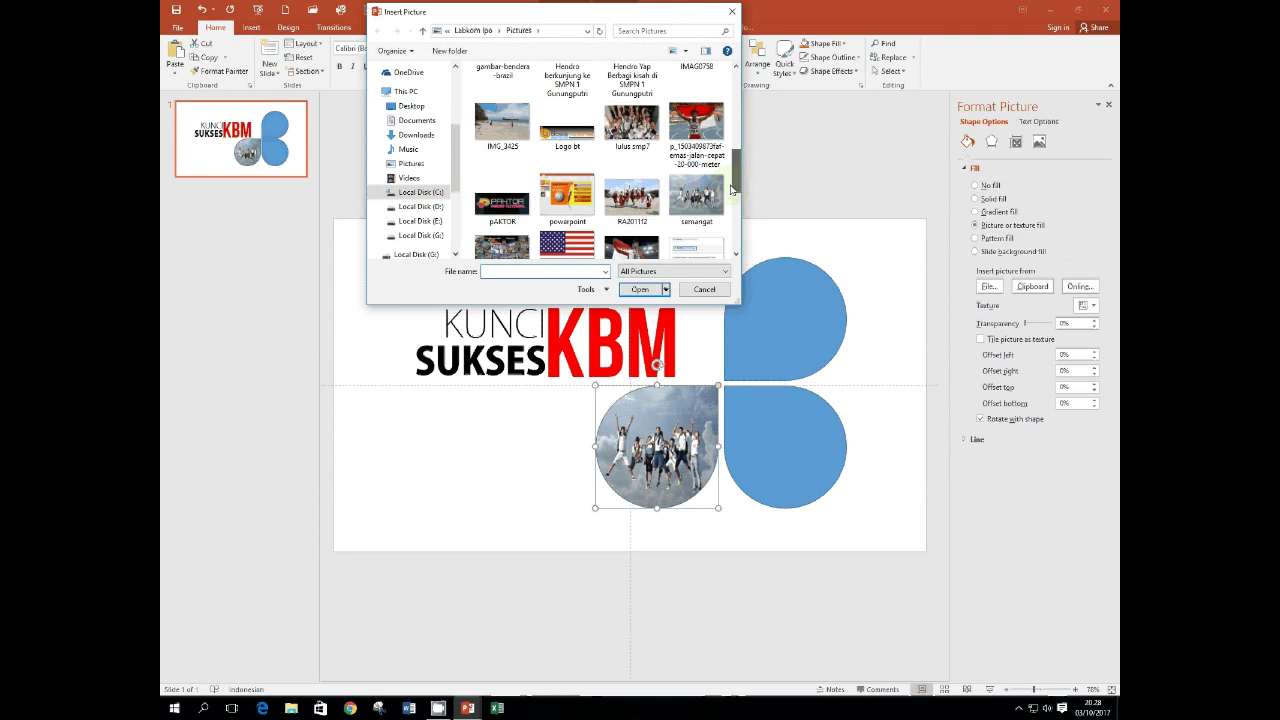
pyautogui.click(635, 203)
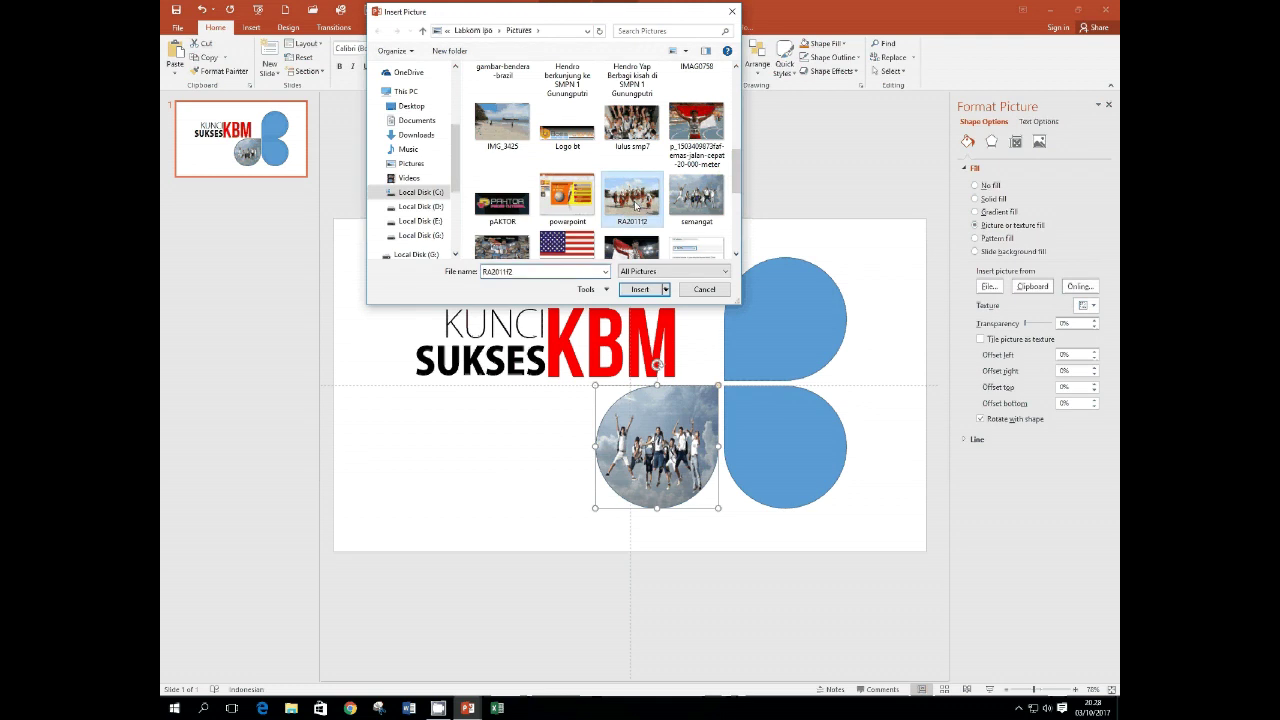
pyautogui.click(638, 289)
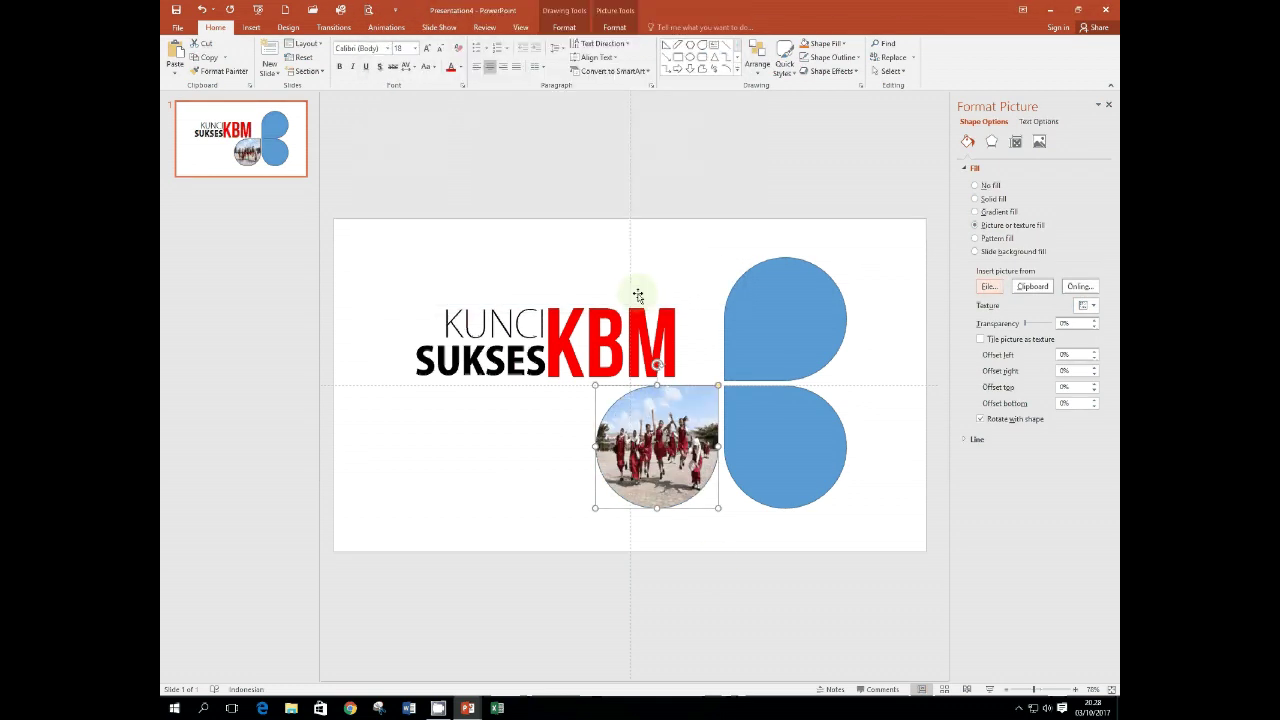
pyautogui.click(782, 462)
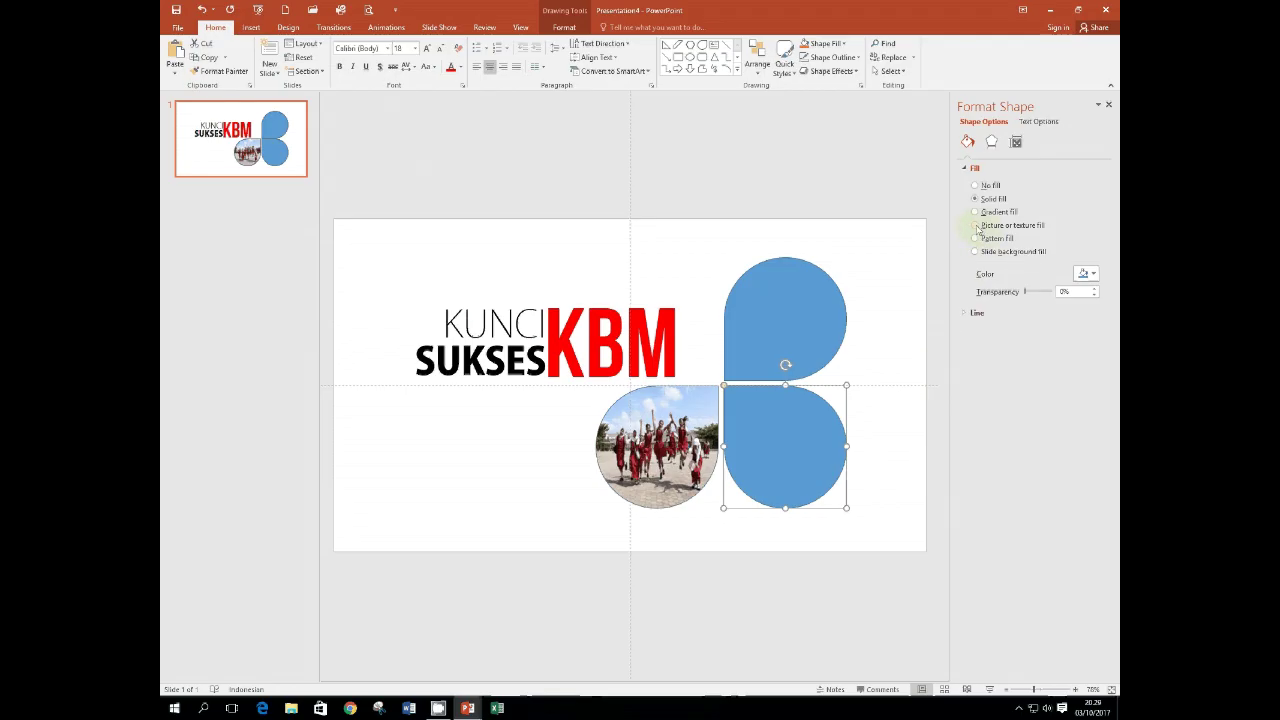
# Give the bottom-right teardrop a picture fill using the semangat photo of people jumping.
pyautogui.click(975, 226)
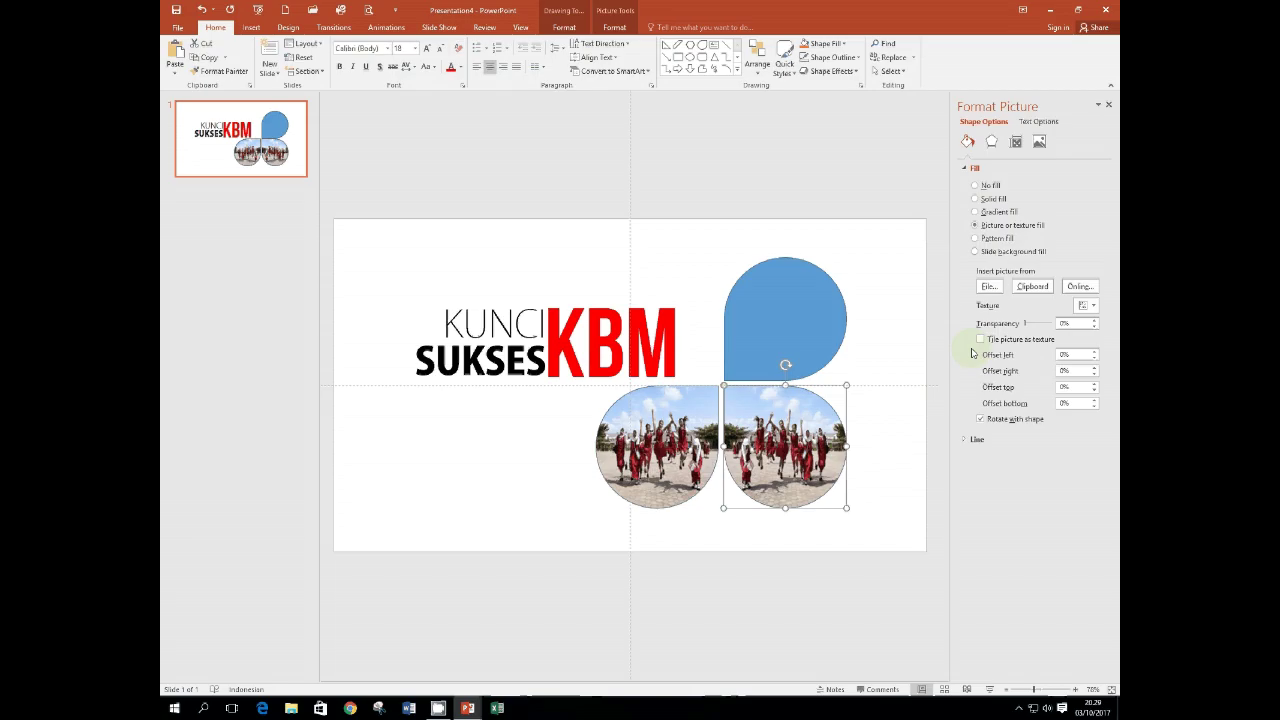
pyautogui.click(989, 287)
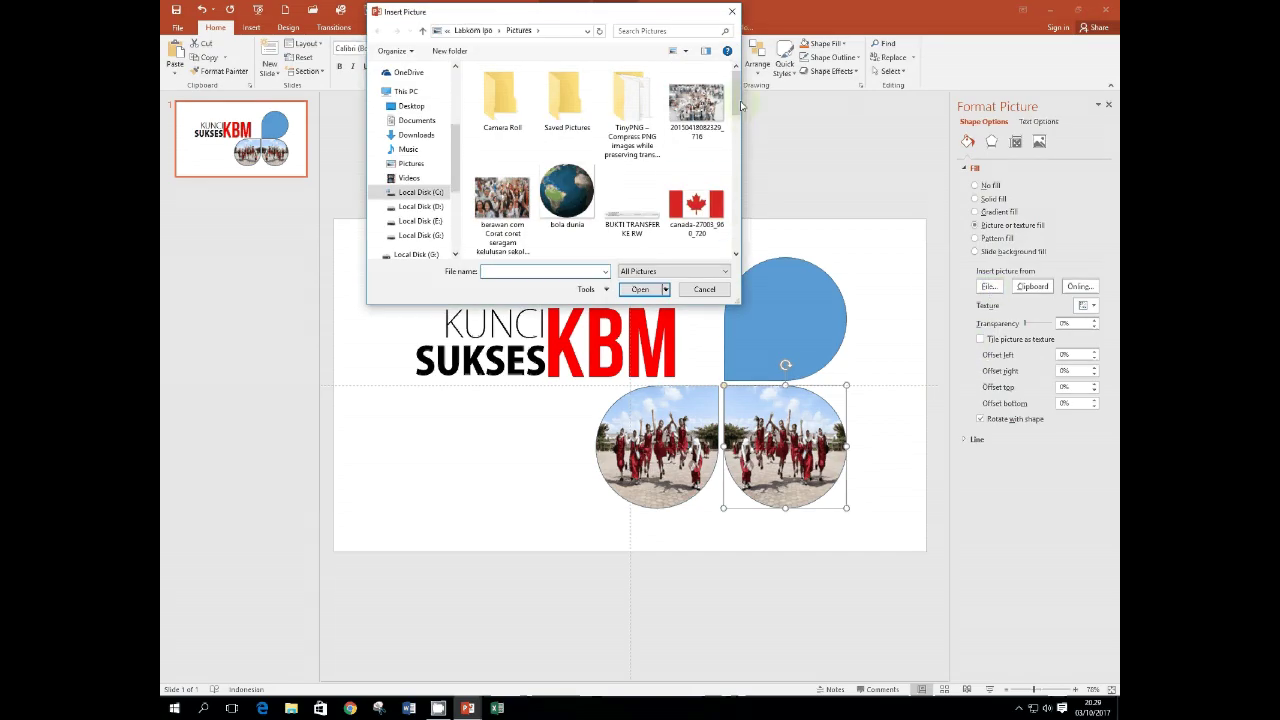
pyautogui.moveTo(738, 100); pyautogui.dragTo(727, 189)
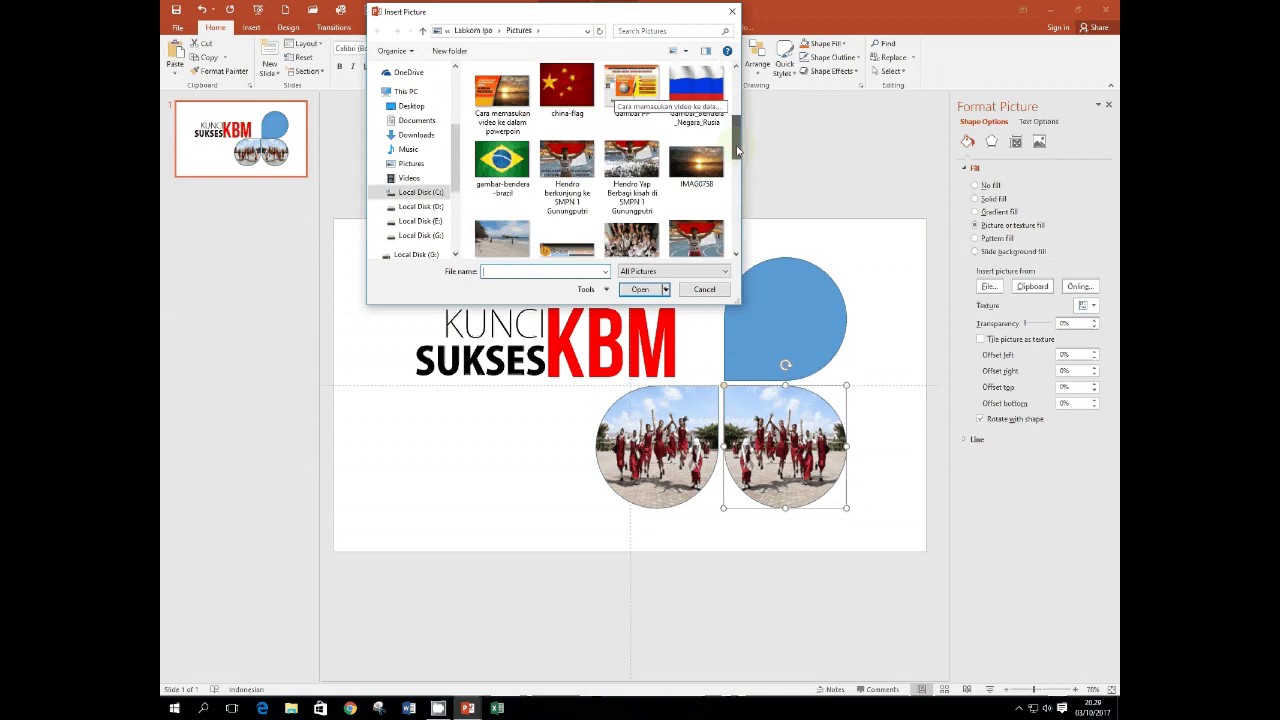
pyautogui.click(697, 215)
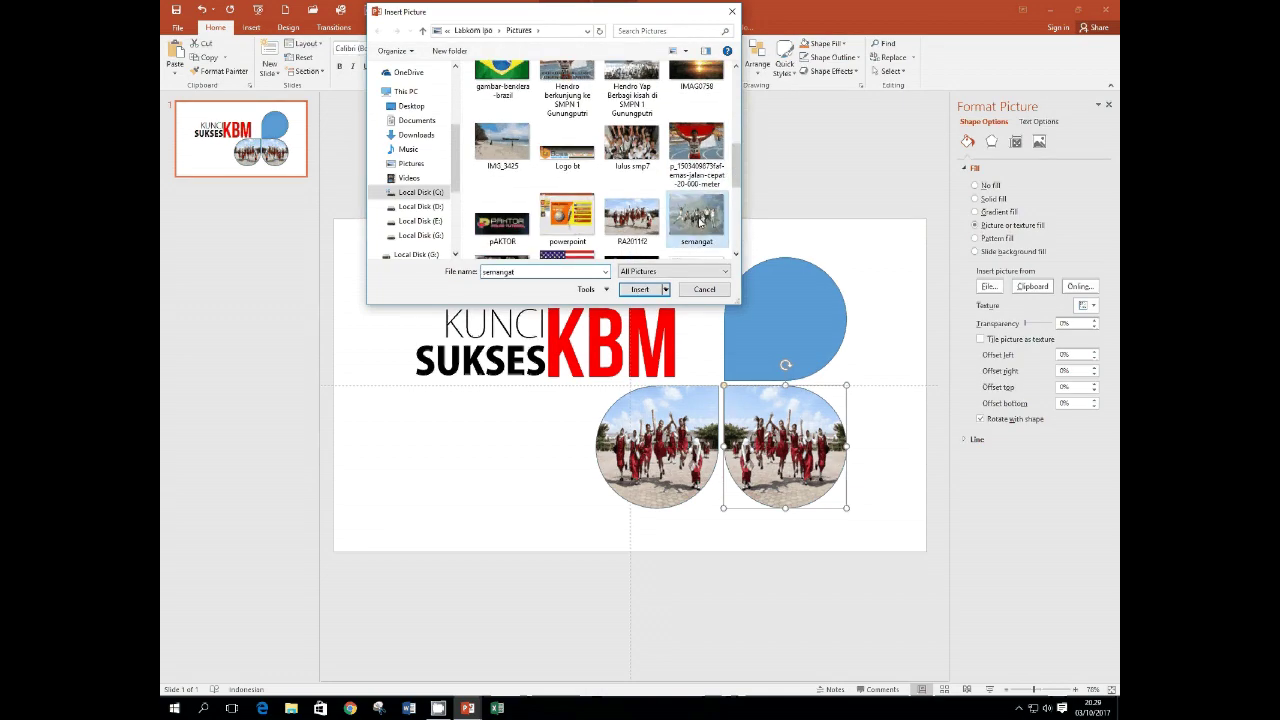
pyautogui.click(640, 289)
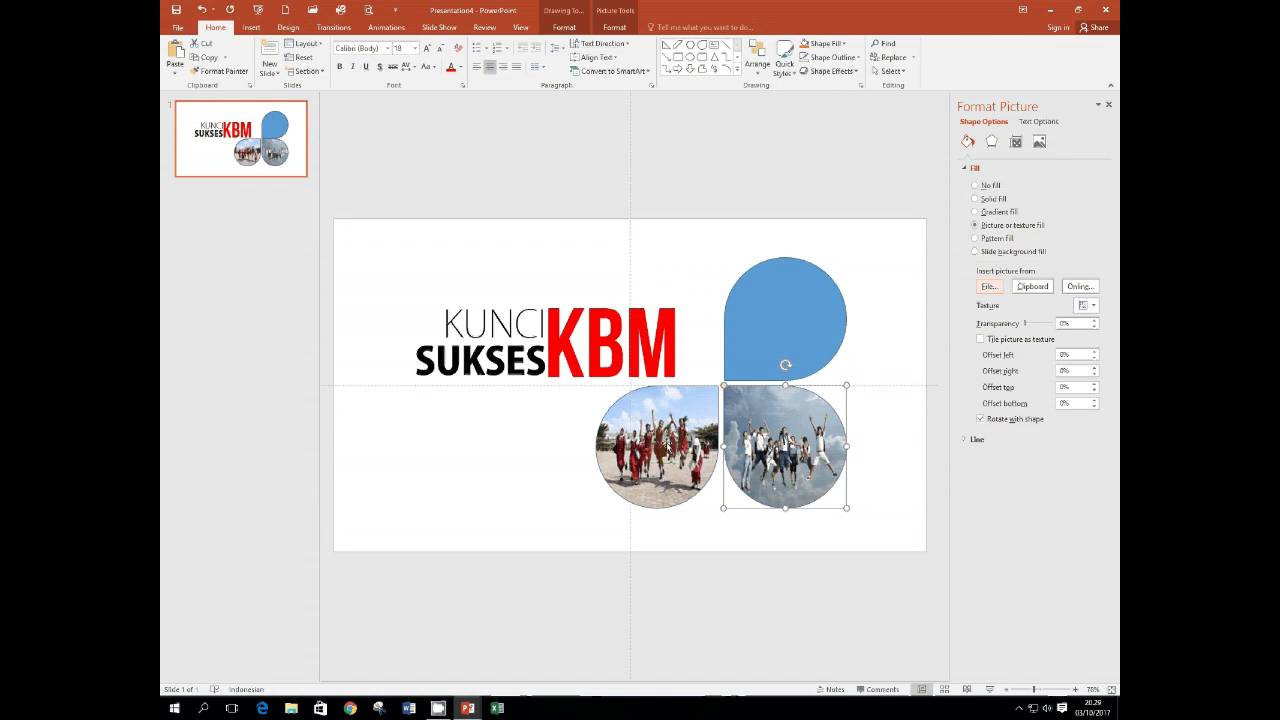
pyautogui.click(804, 360)
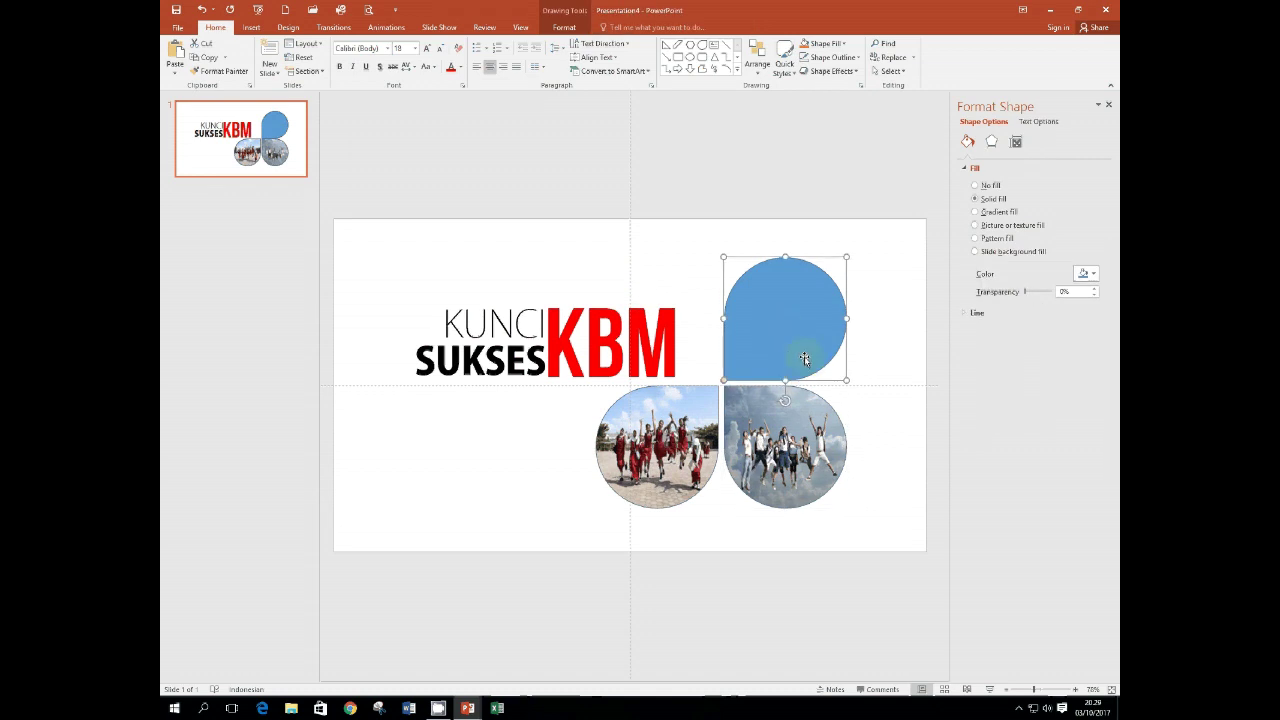
# Fill the top teardrop with the crowd photo and turn off Rotate with shape.
pyautogui.click(976, 226)
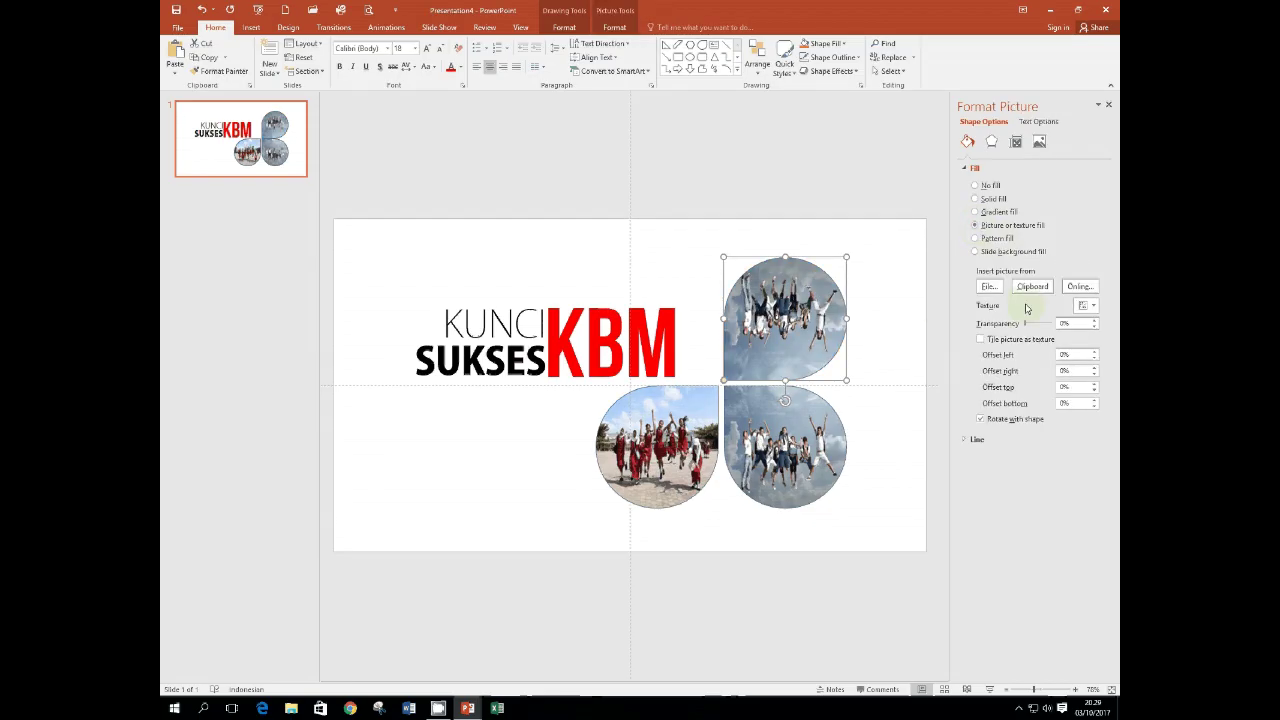
pyautogui.click(989, 288)
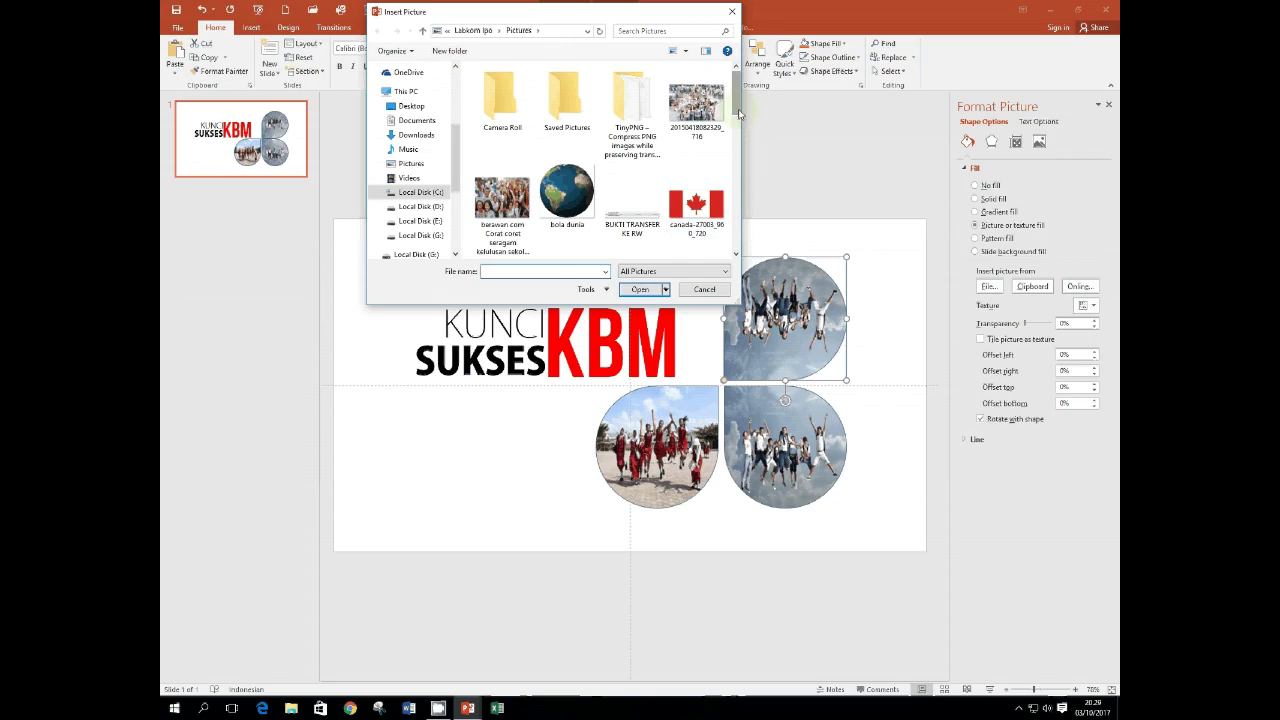
pyautogui.click(700, 110)
pyautogui.click(643, 289)
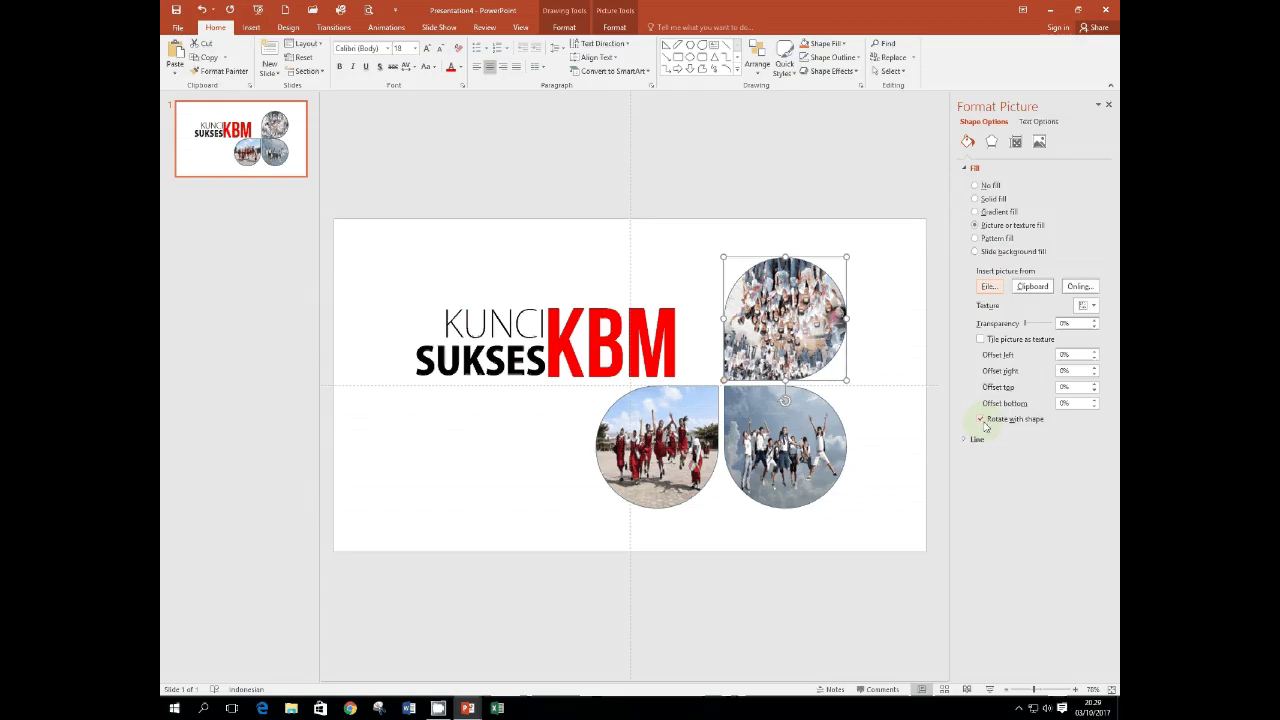
pyautogui.click(981, 420)
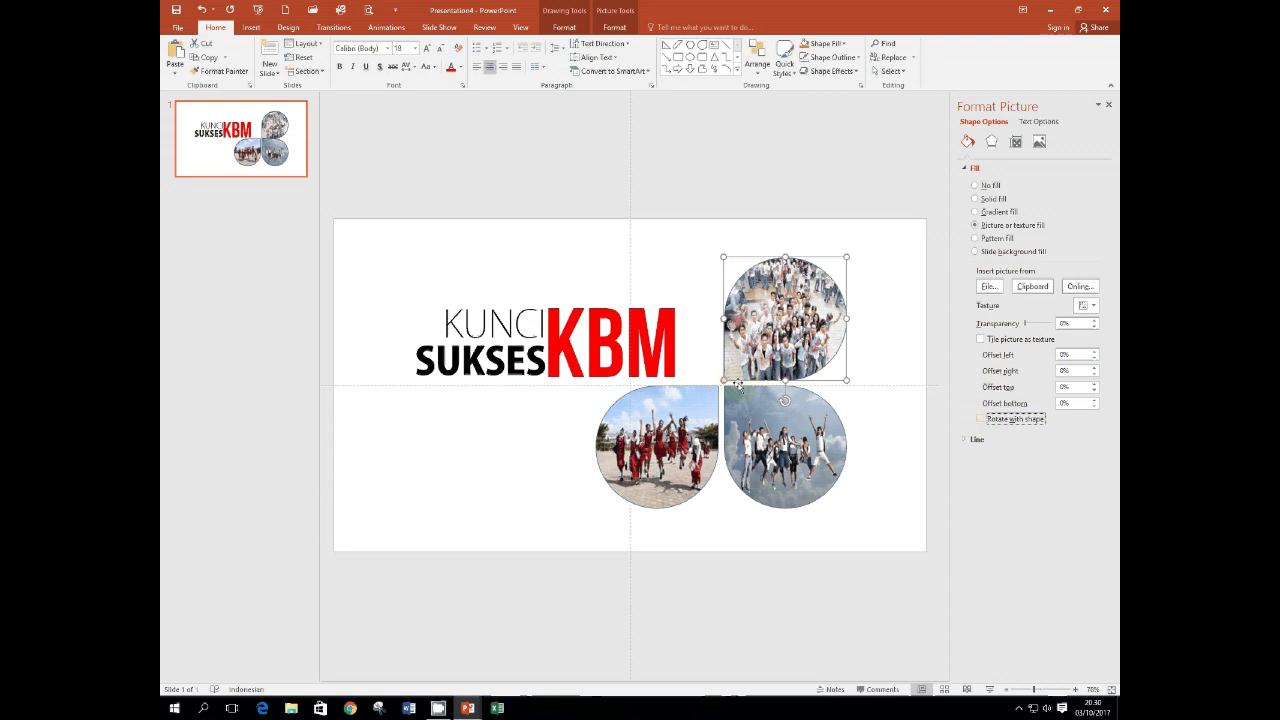
pyautogui.click(718, 548)
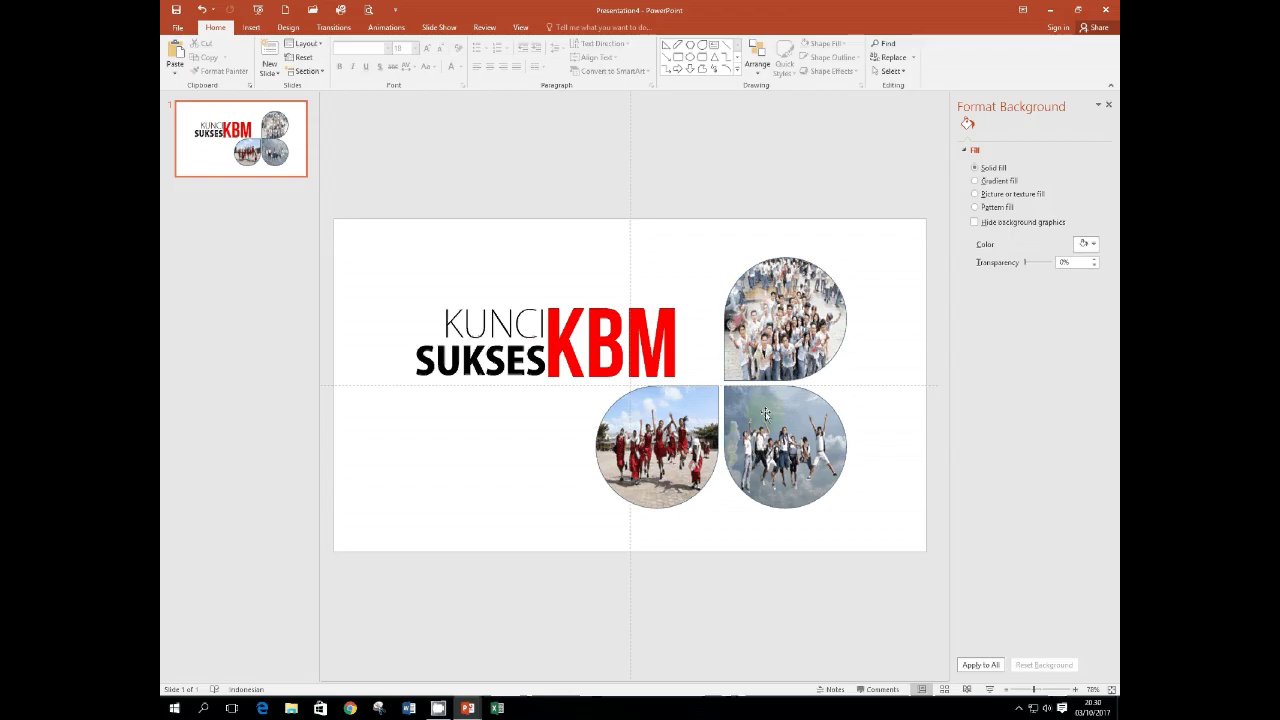
# Select the top, bottom-left and bottom-right photo teardrops and group them into one object.
pyautogui.click(770, 343)
pyautogui.click(652, 430)
pyautogui.click(772, 338)
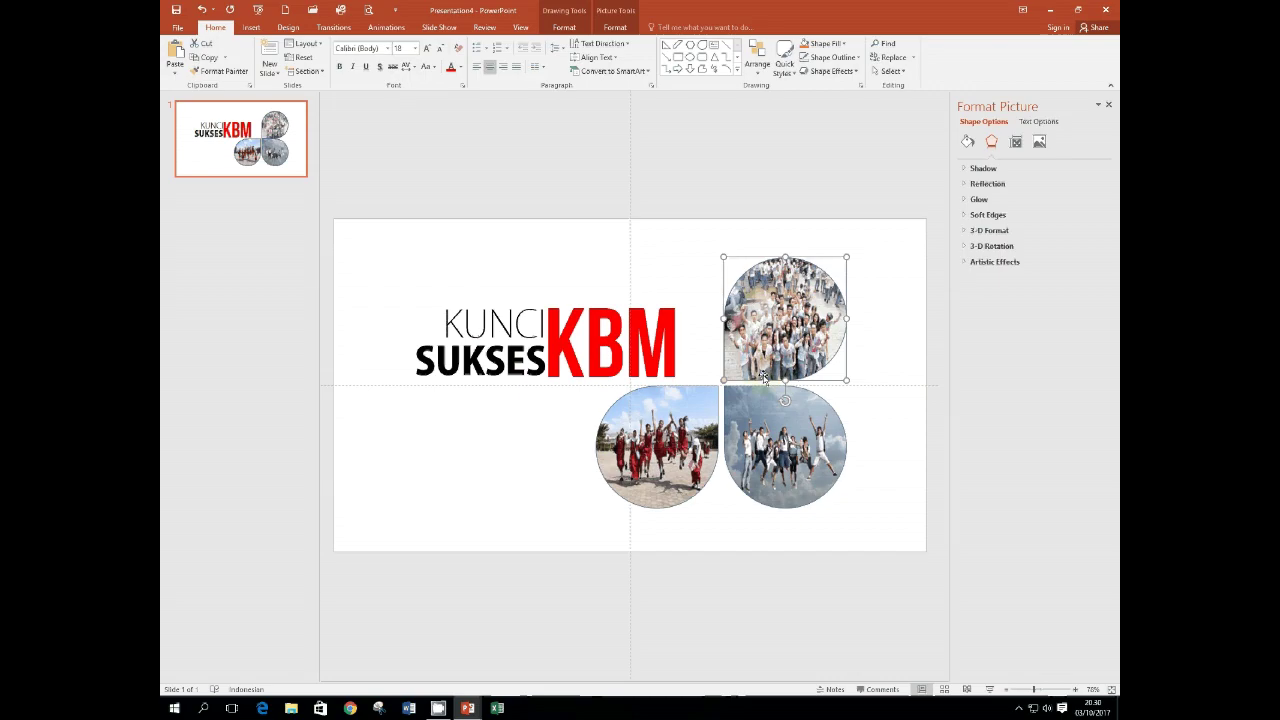
pyautogui.click(678, 432)
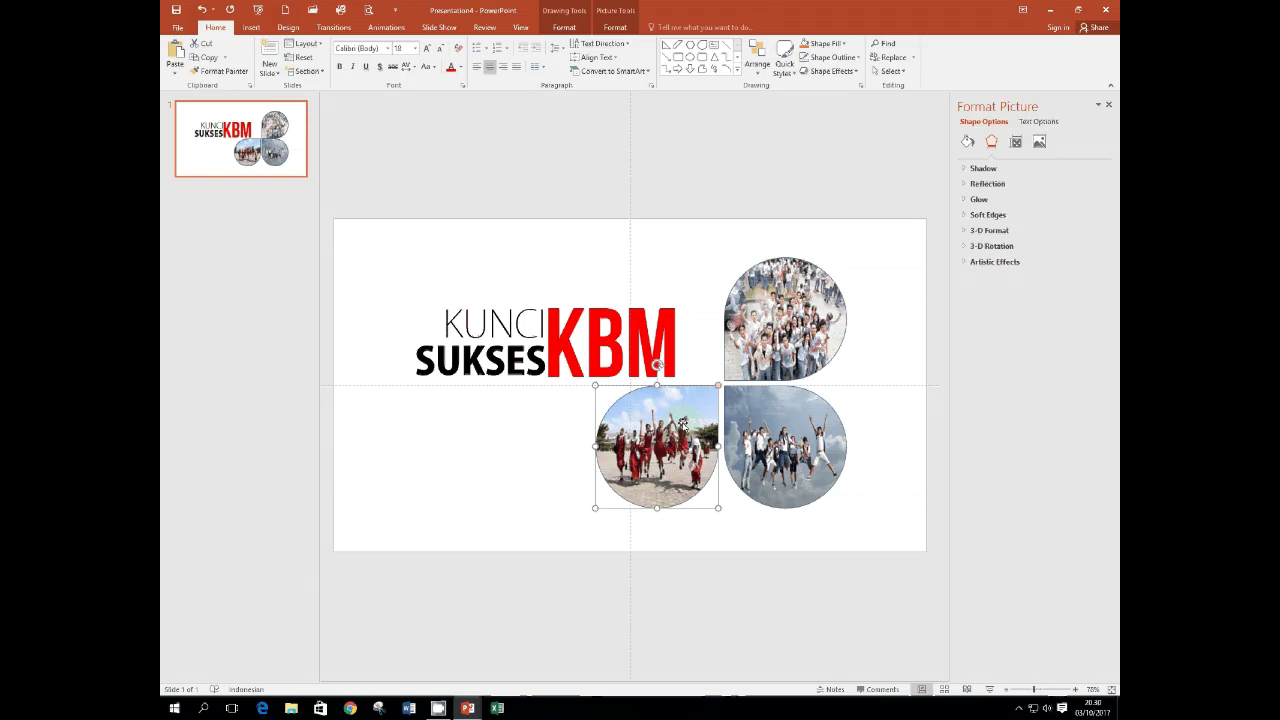
pyautogui.keyDown('shift'); pyautogui.click(787, 440); pyautogui.keyUp('shift')
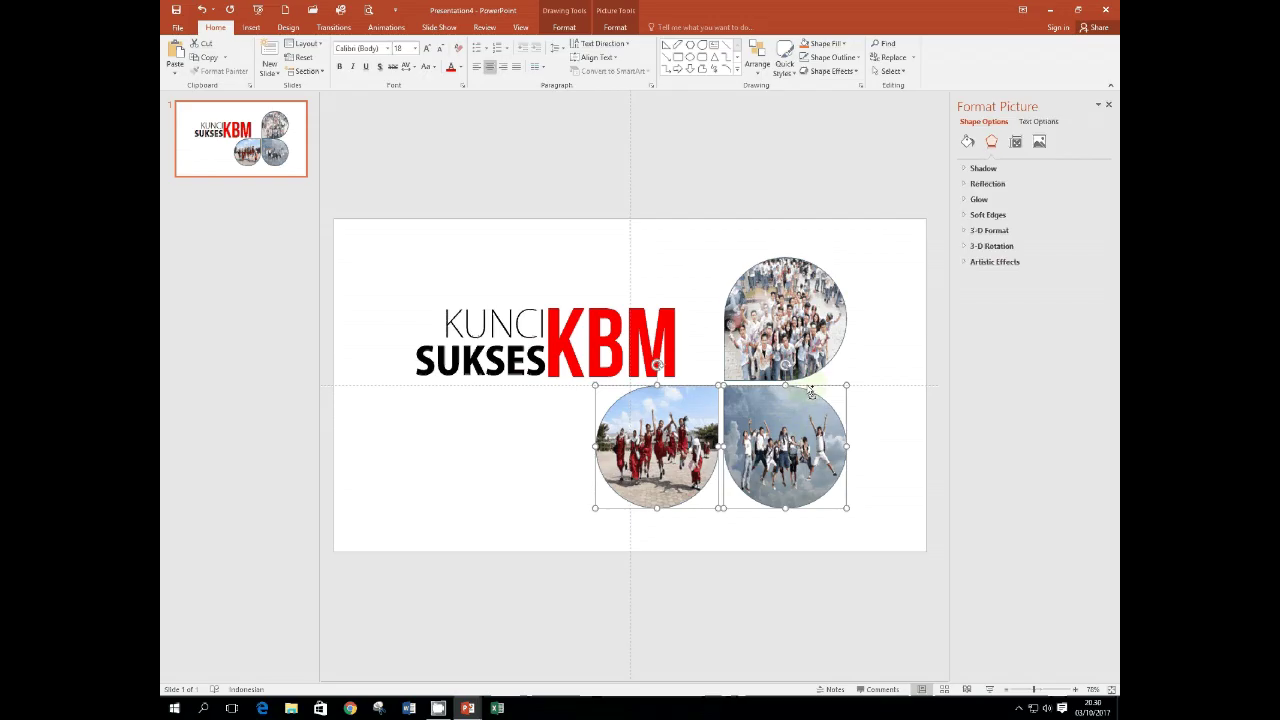
pyautogui.keyDown('shift'); pyautogui.click(780, 327); pyautogui.keyUp('shift')
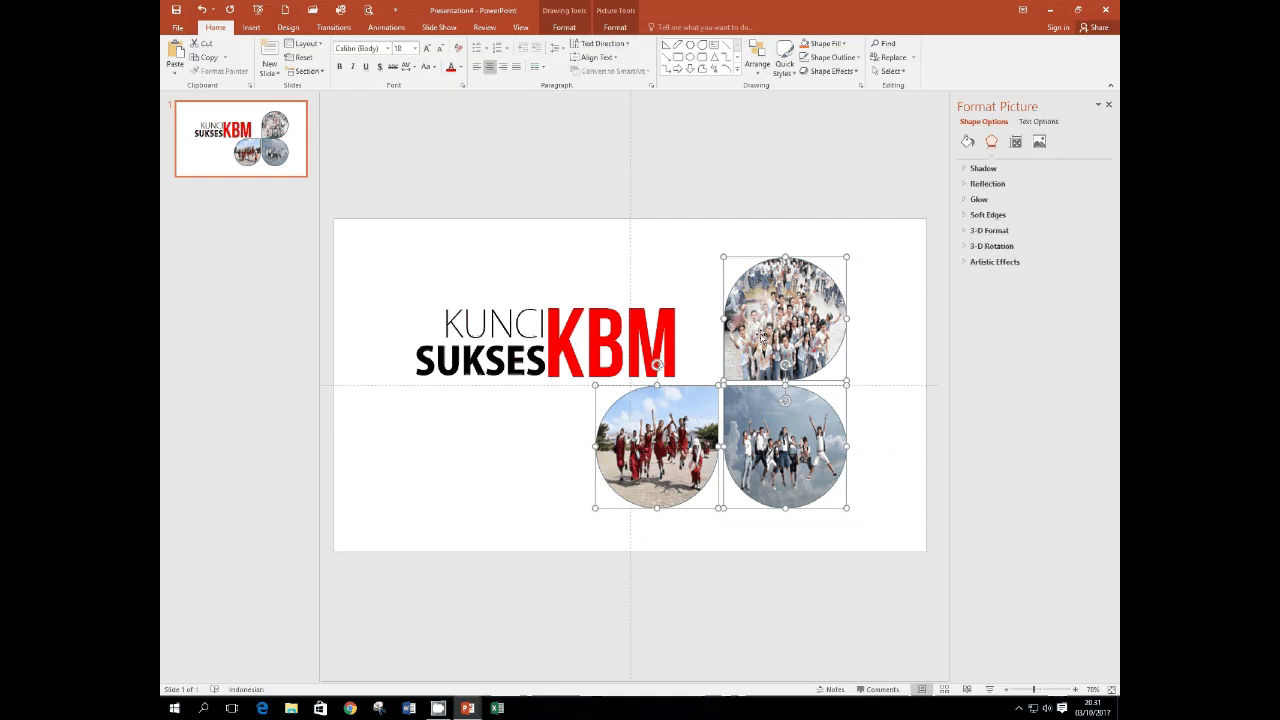
pyautogui.click(615, 28)
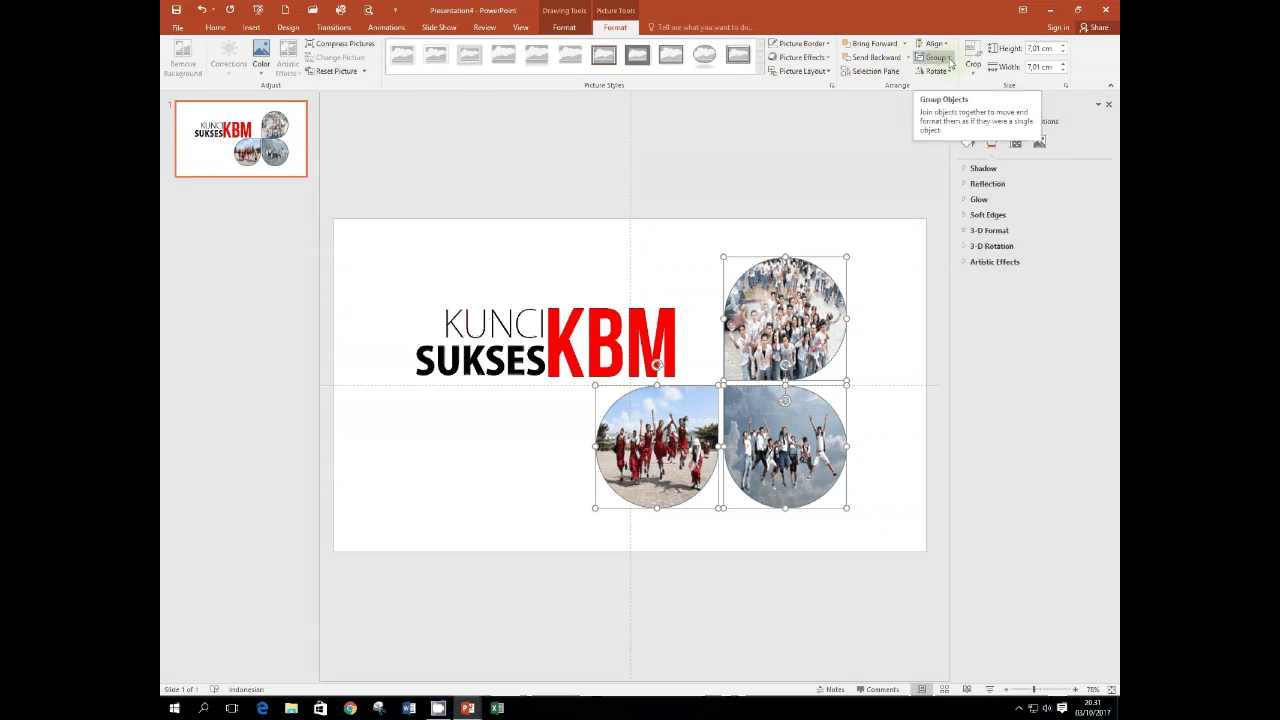
pyautogui.click(951, 60)
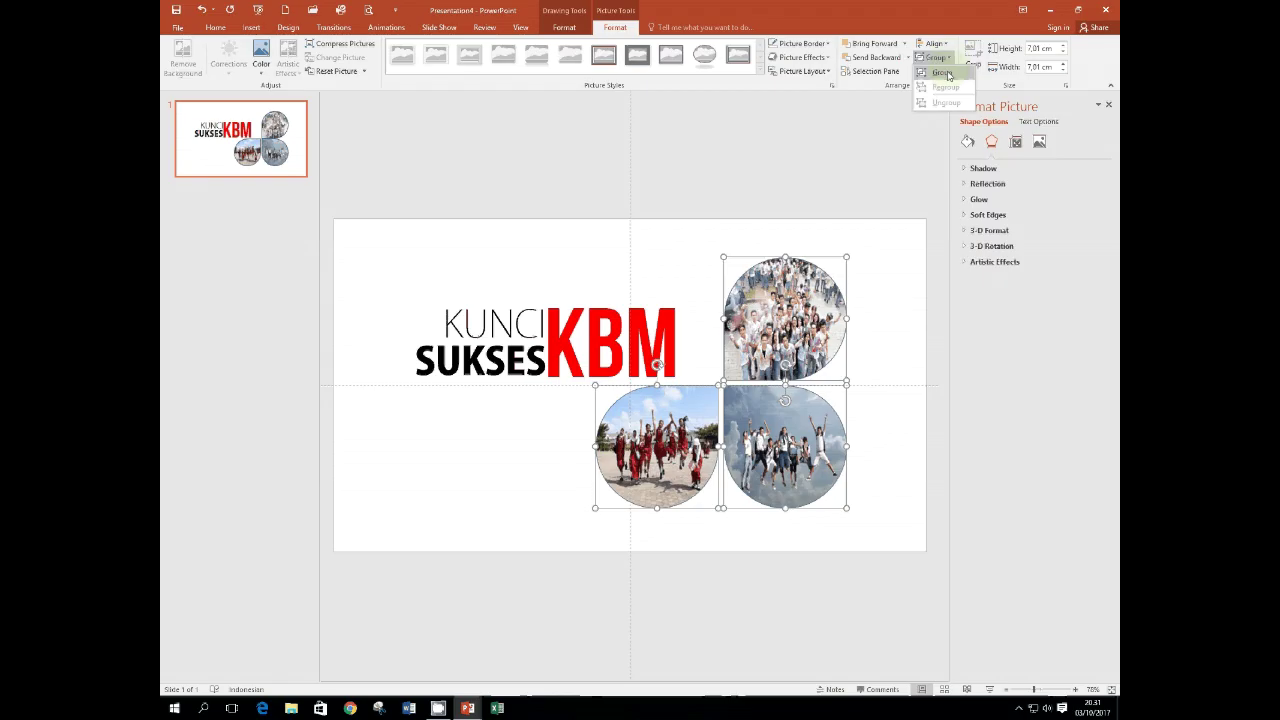
pyautogui.click(949, 74)
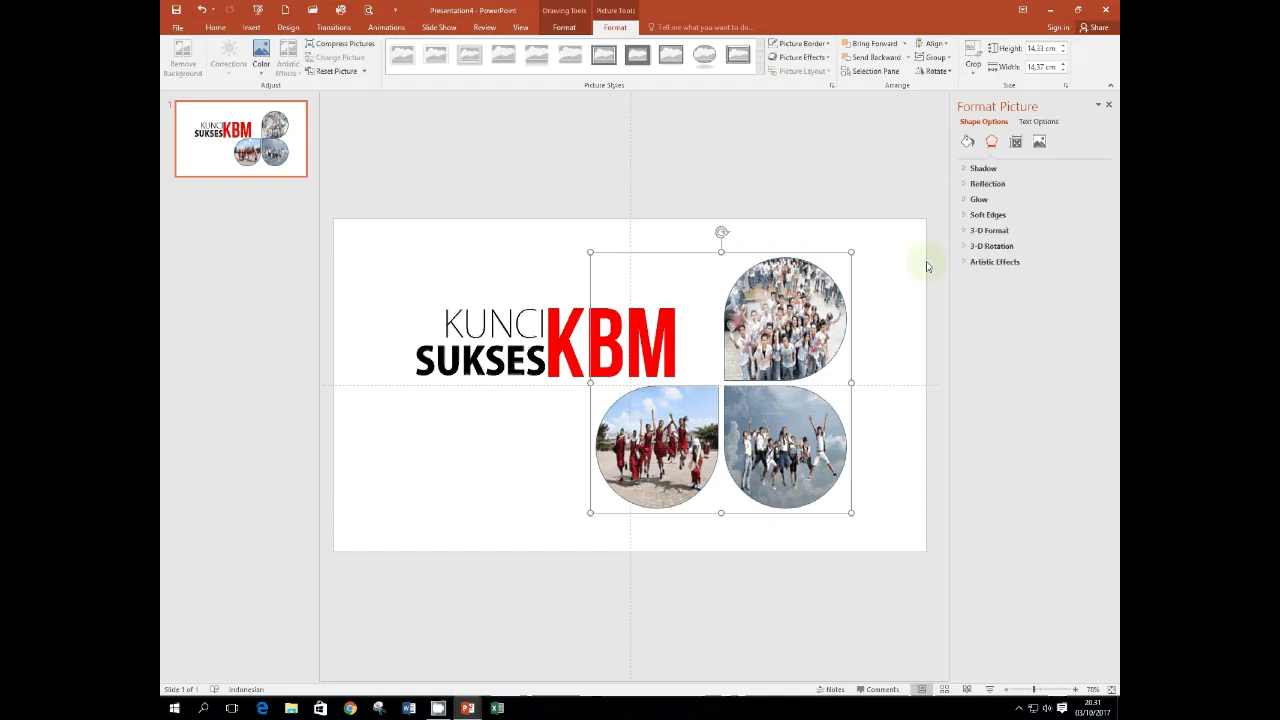
pyautogui.click(981, 170)
# Give the grouped teardrops a single RA2011f2 picture fill spanning all three shapes.
pyautogui.click(967, 141)
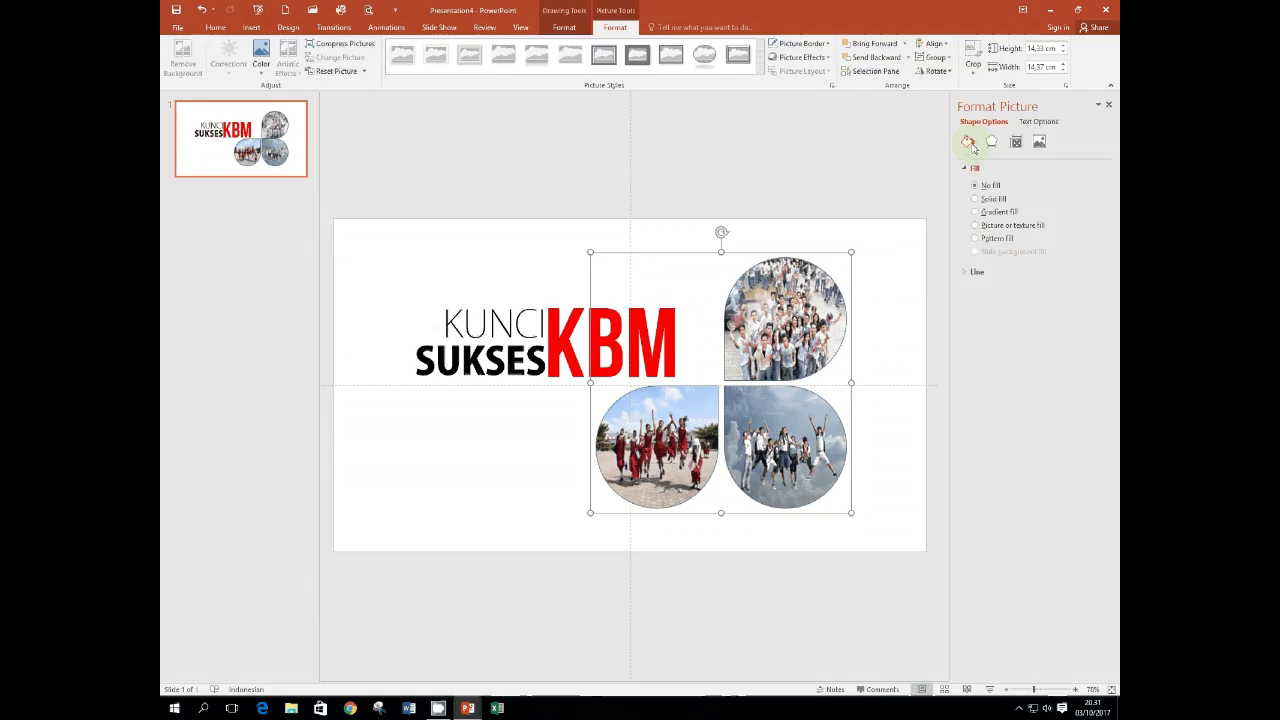
pyautogui.click(976, 226)
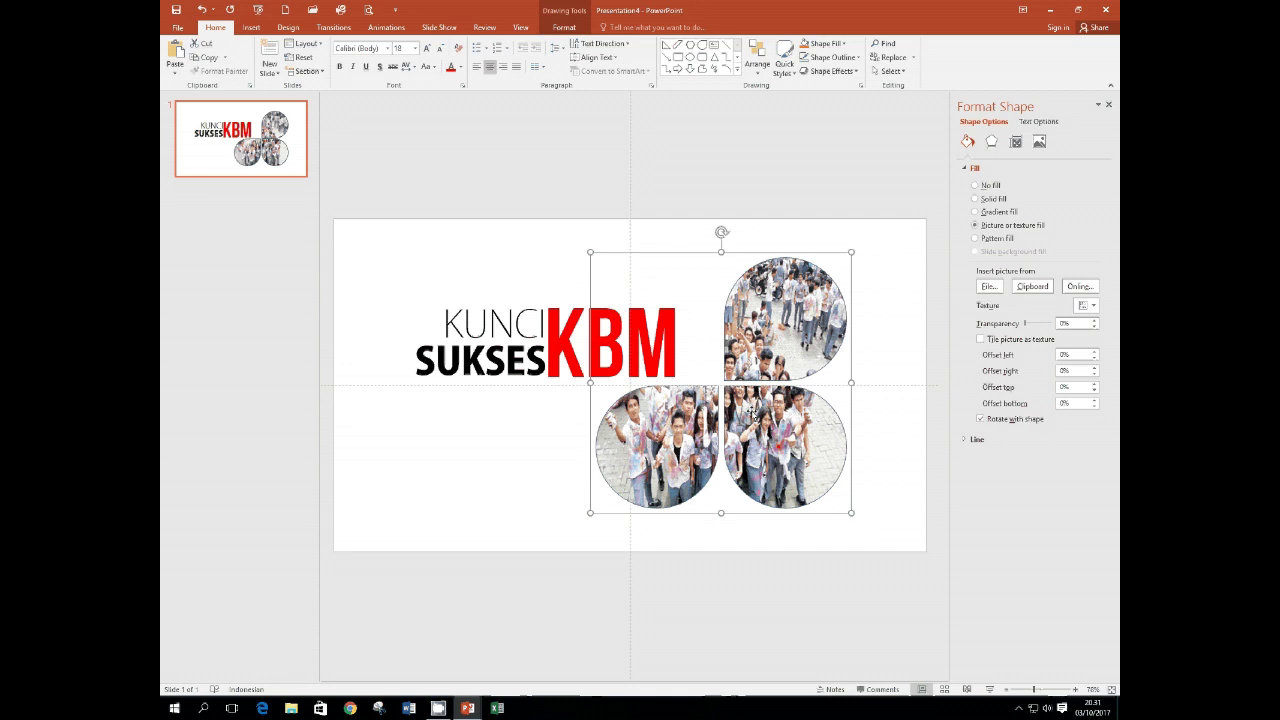
pyautogui.click(698, 382)
pyautogui.click(708, 372)
pyautogui.click(824, 386)
pyautogui.click(989, 287)
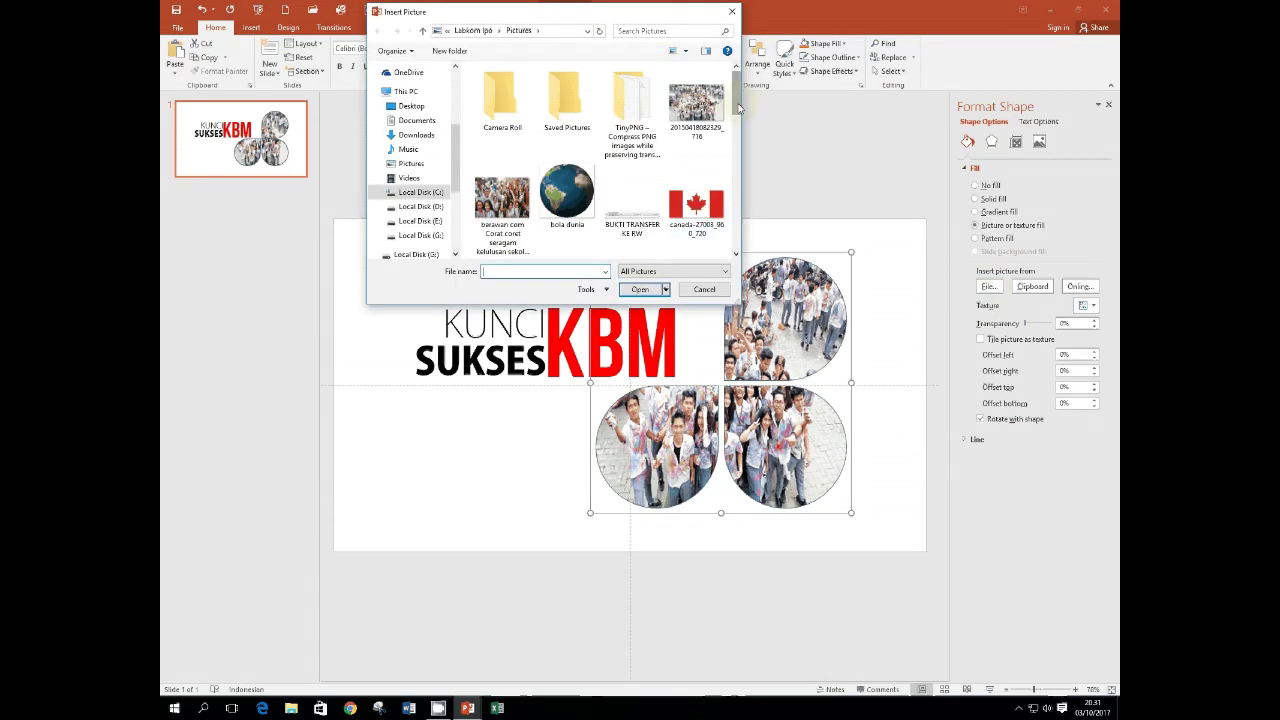
pyautogui.moveTo(739, 108); pyautogui.dragTo(746, 186)
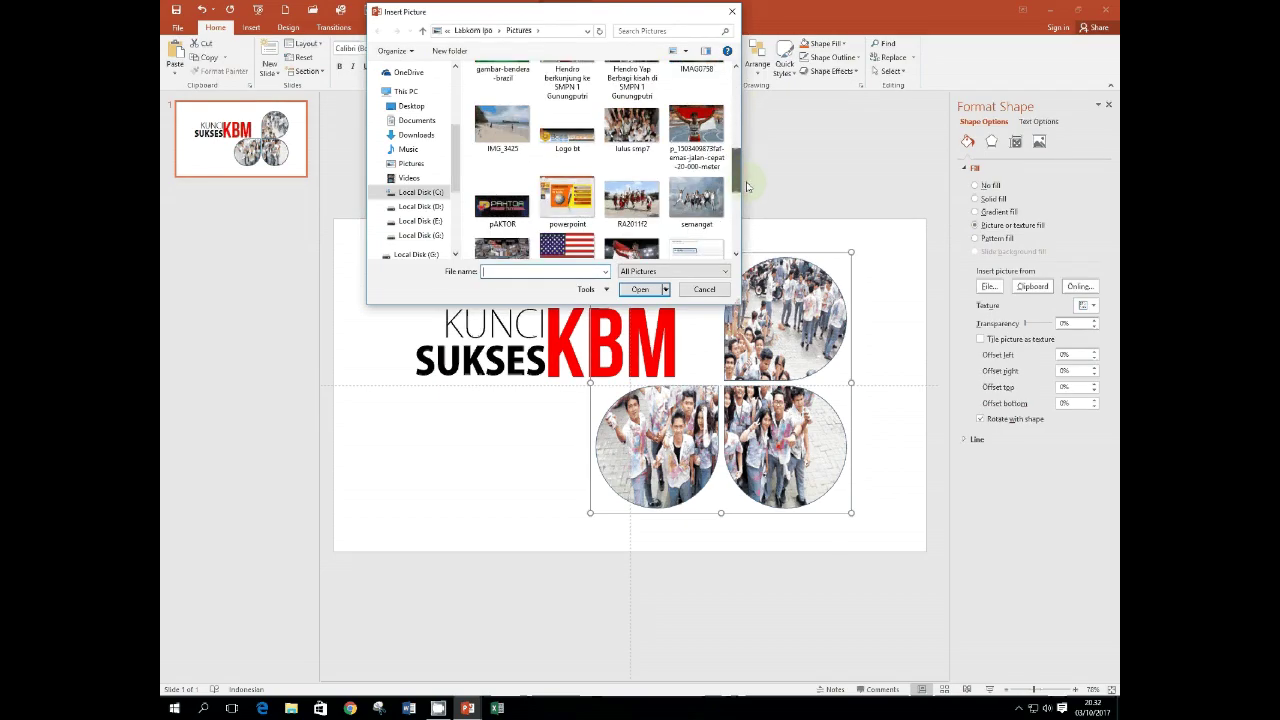
pyautogui.click(632, 200)
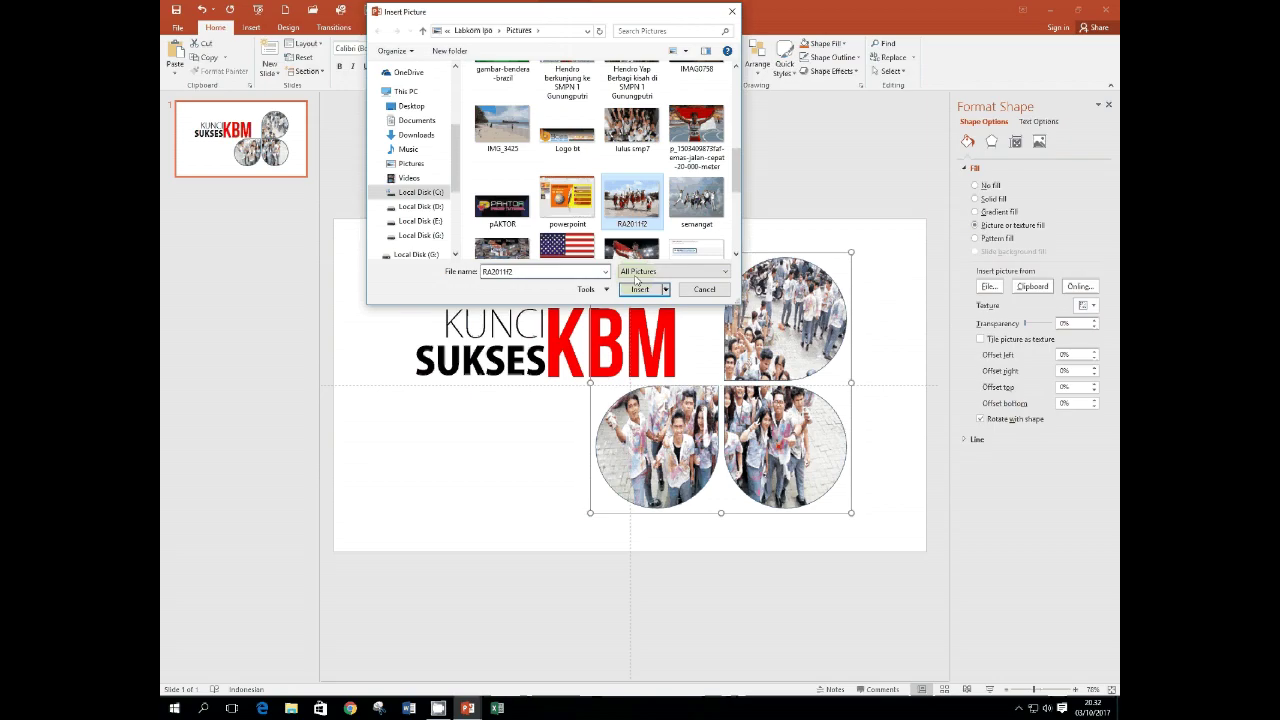
pyautogui.click(638, 290)
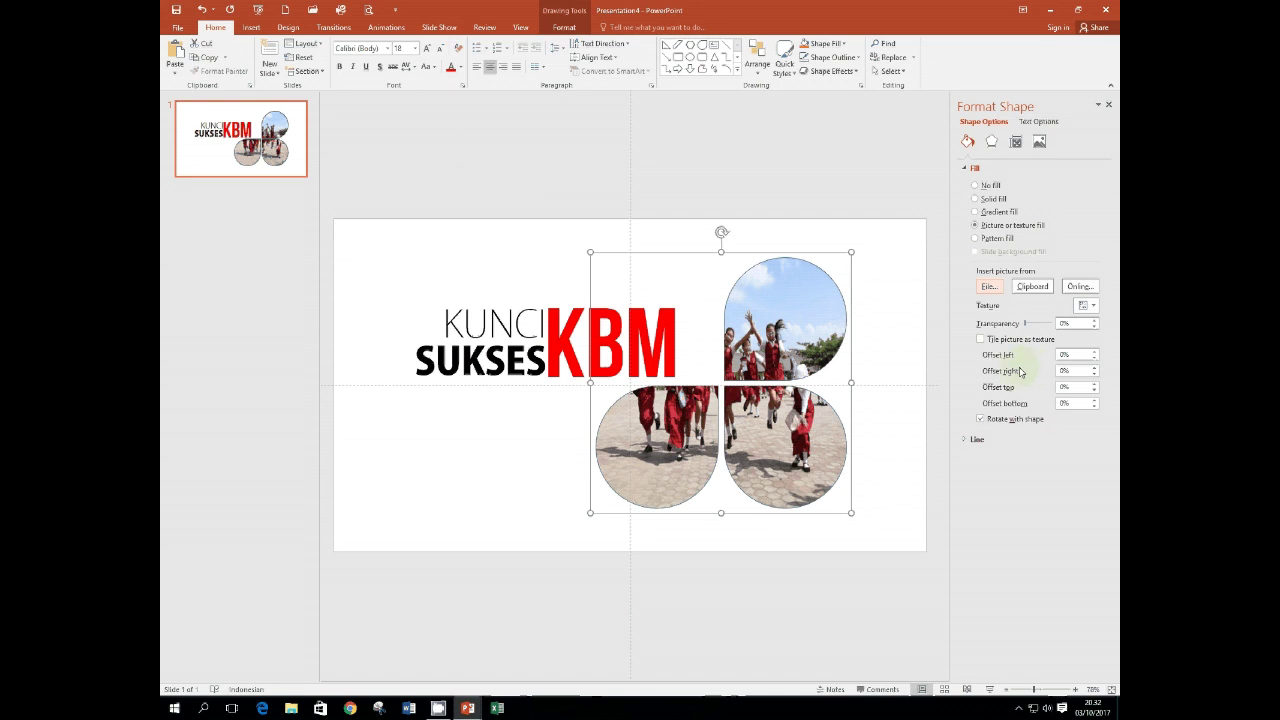
# Adjust the group's picture fill left and right offsets, setting the right offset to -20%.
pyautogui.click(1094, 359)
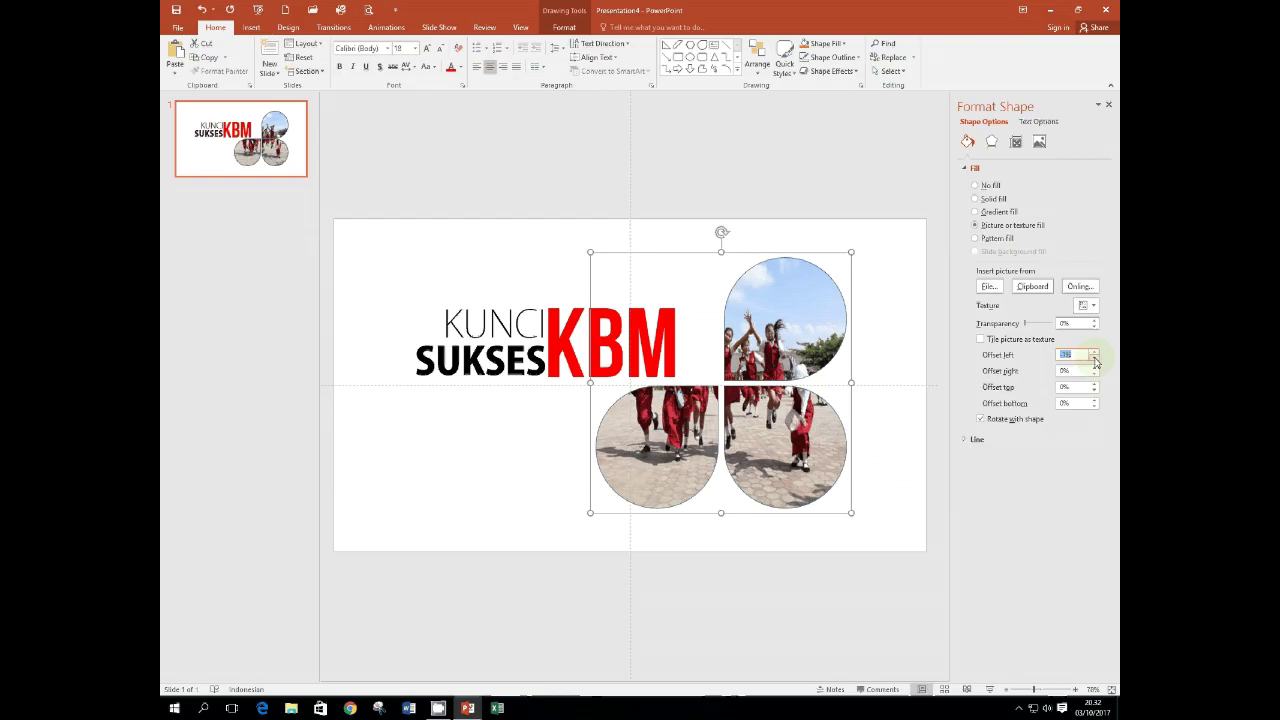
pyautogui.click(1096, 356)
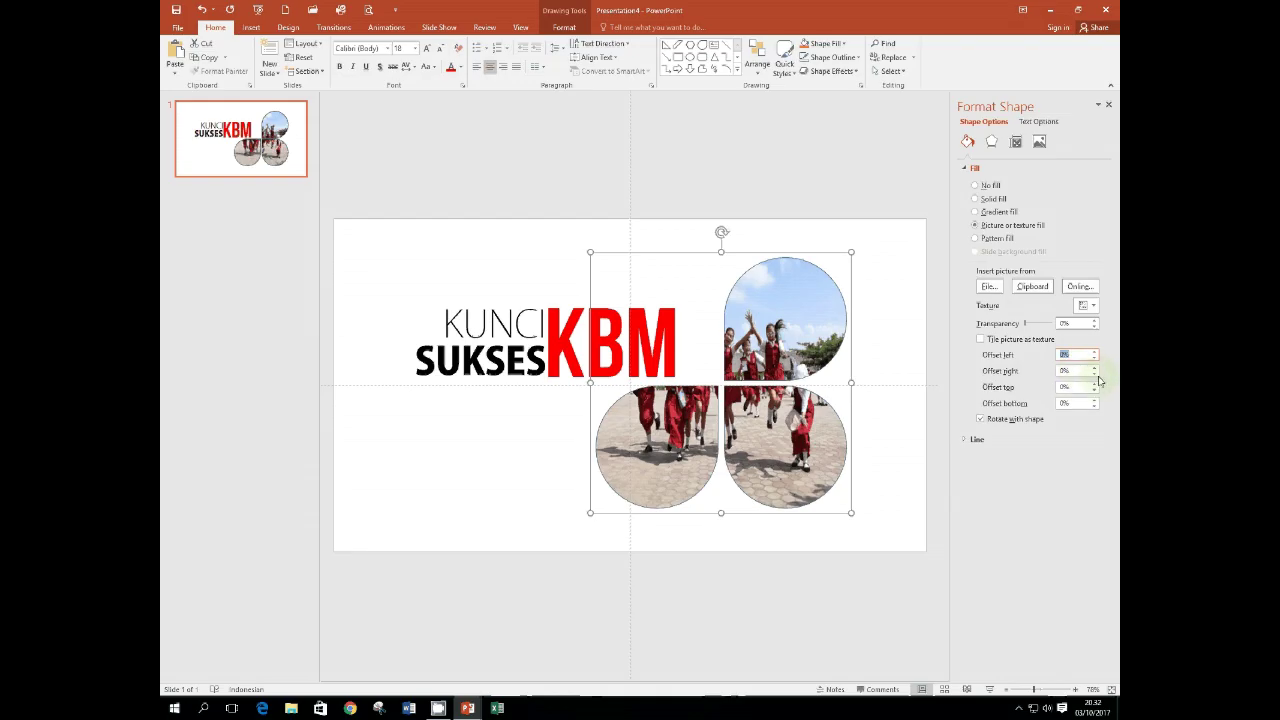
pyautogui.click(1095, 377)
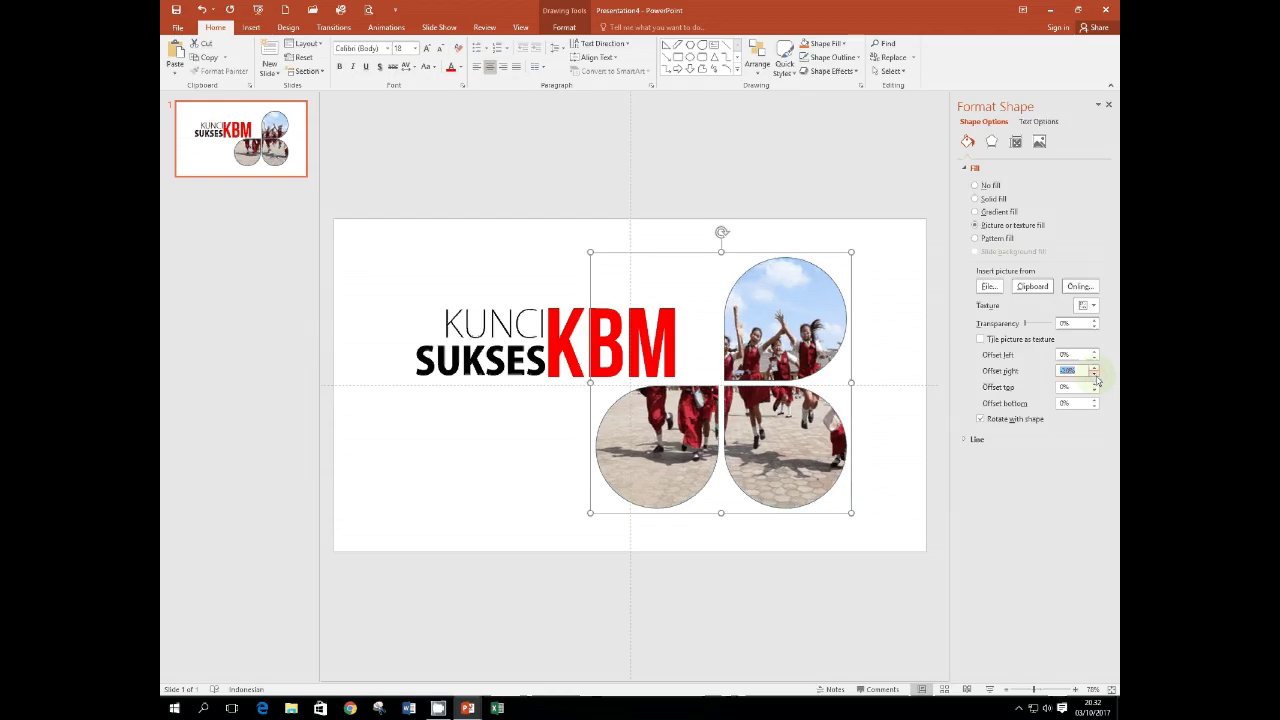
pyautogui.click(887, 320)
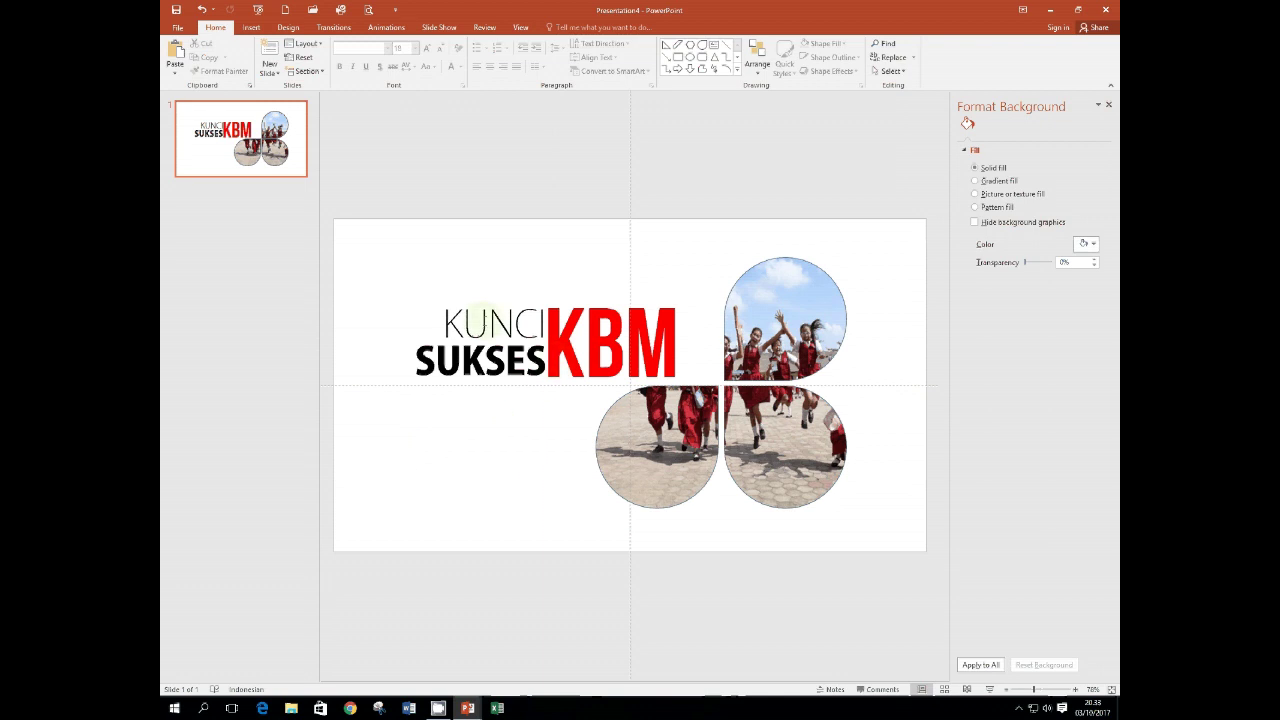
pyautogui.click(548, 345)
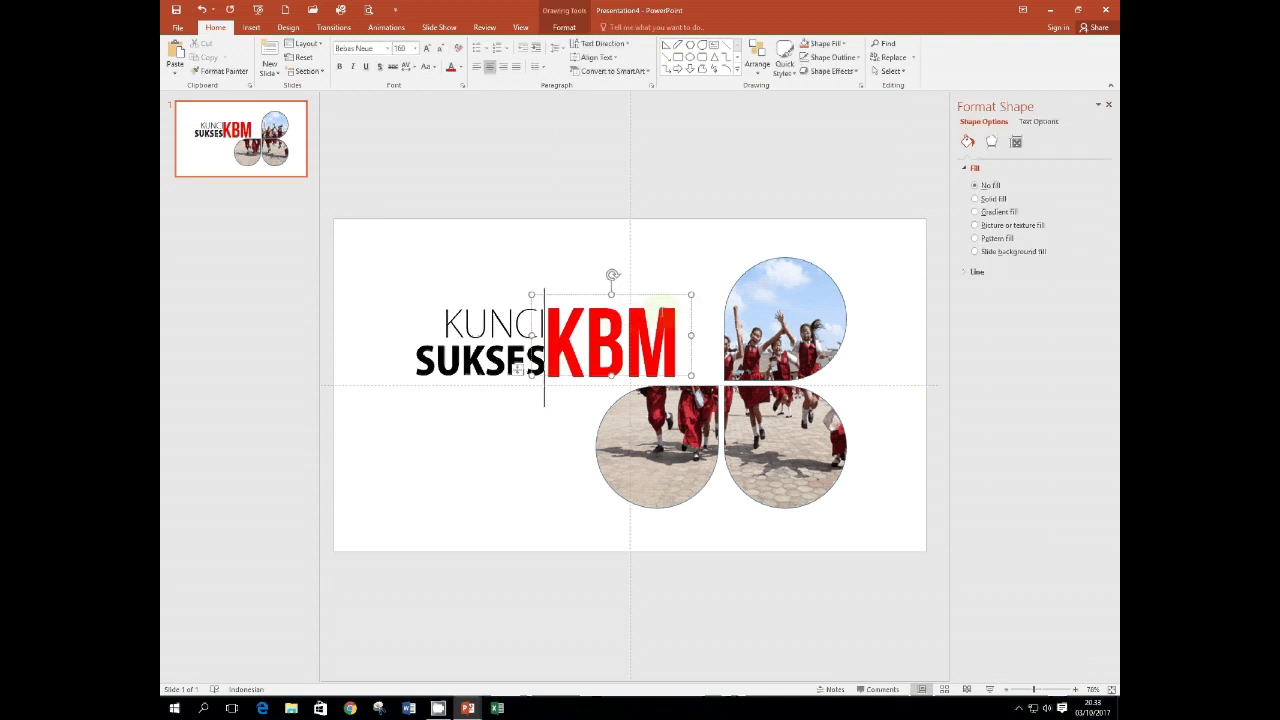
# Move the KBM title right toward the photo group and fine-tune its position.
pyautogui.moveTo(649, 295); pyautogui.dragTo(694, 298)
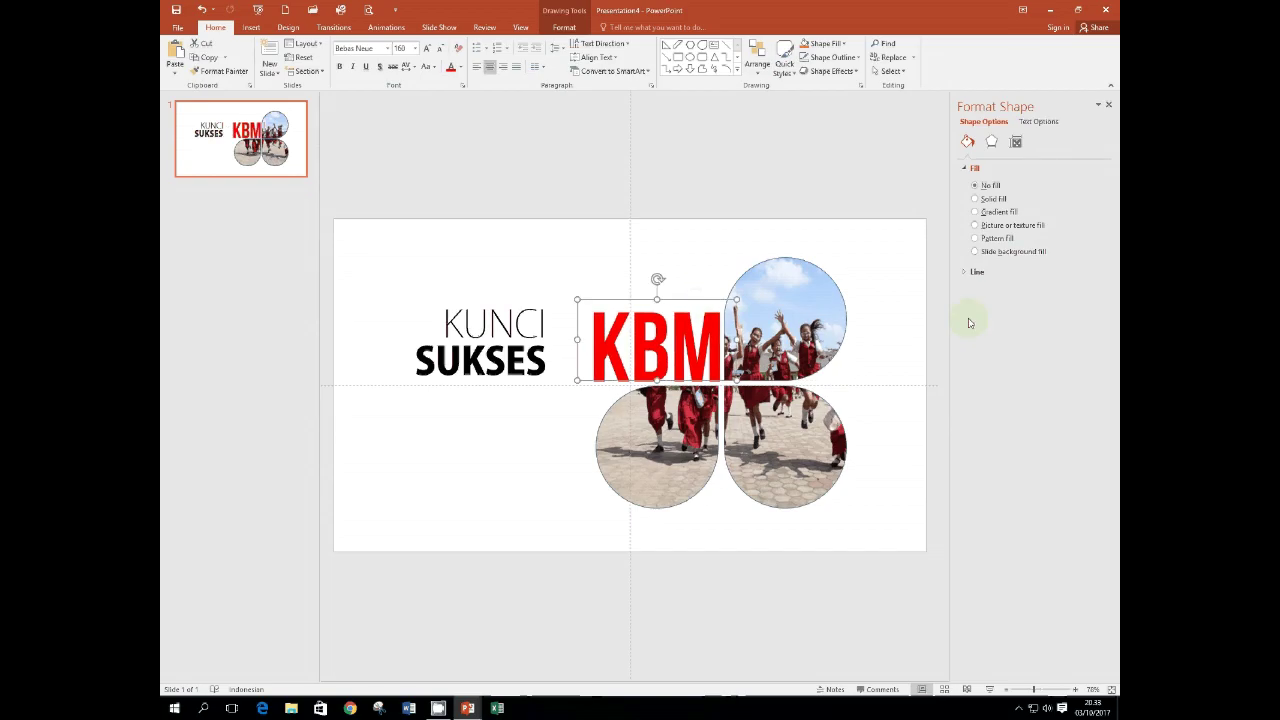
pyautogui.hotkey('ctrl', 'Left')
pyautogui.hotkey('ctrl', 'Left')
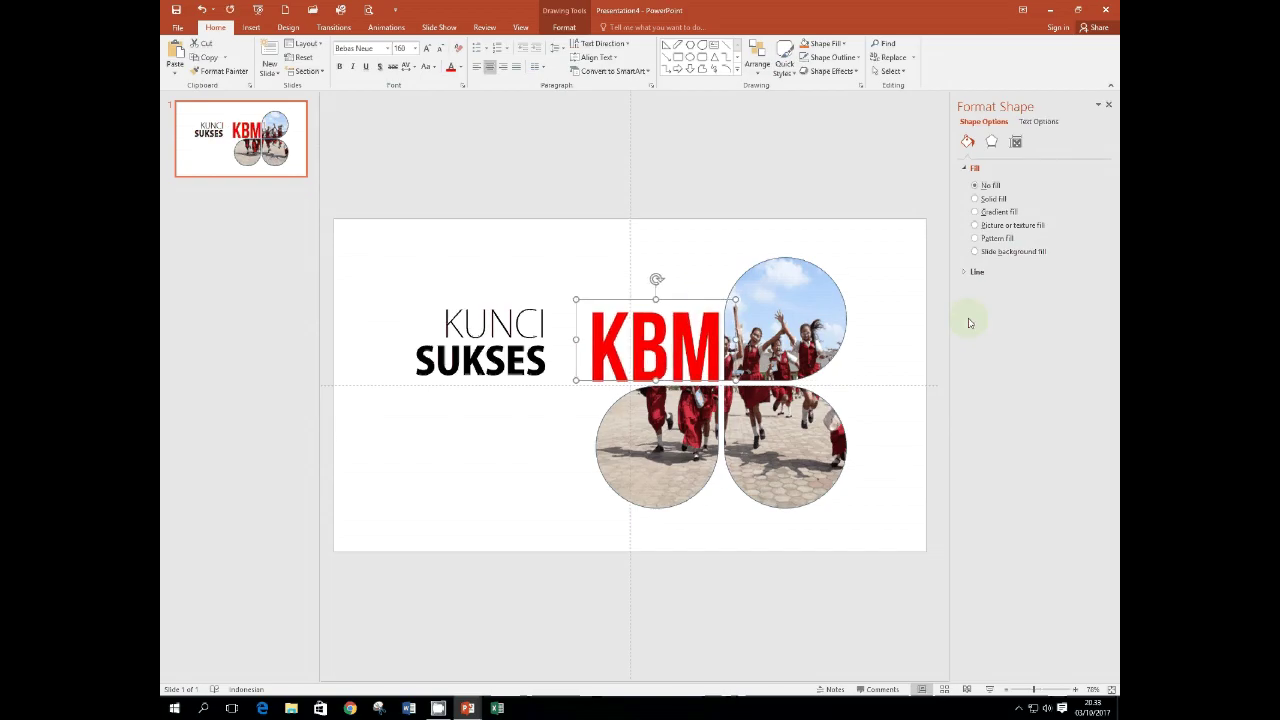
pyautogui.hotkey('ctrl', 'Left')
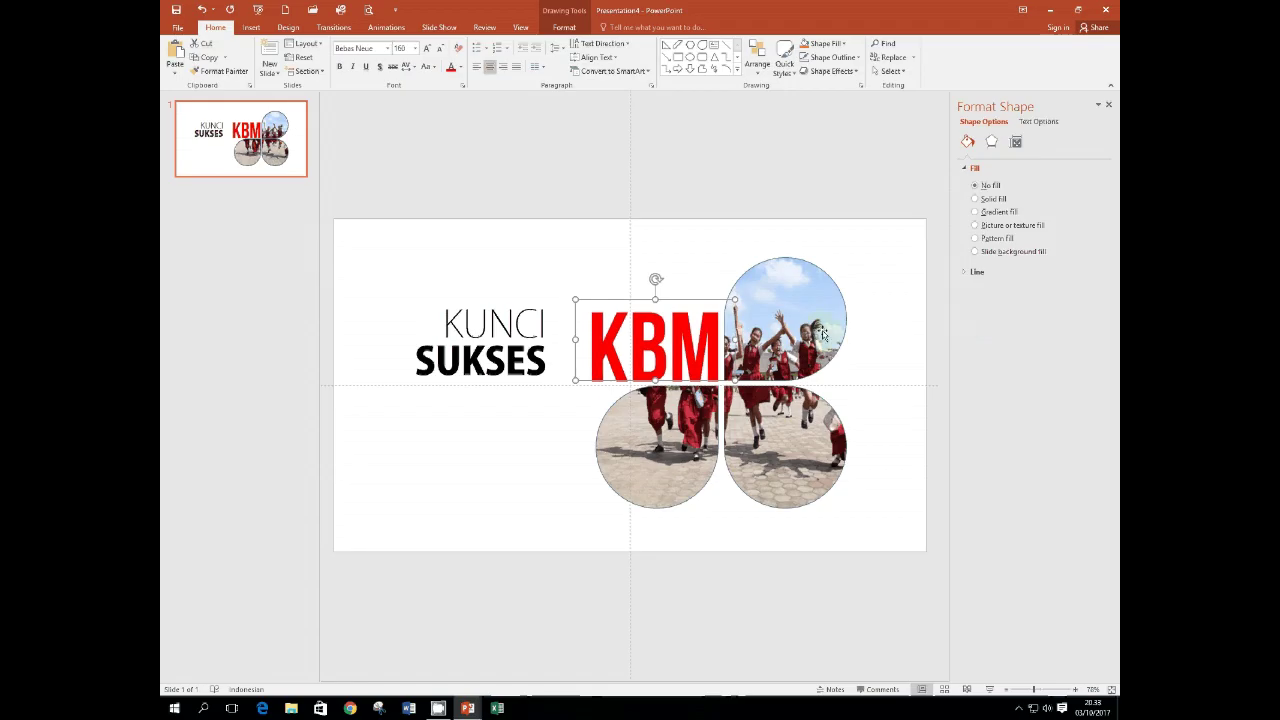
# Move the KUNCI SUKSES title right beside KBM and nudge it up and left.
pyautogui.click(505, 357)
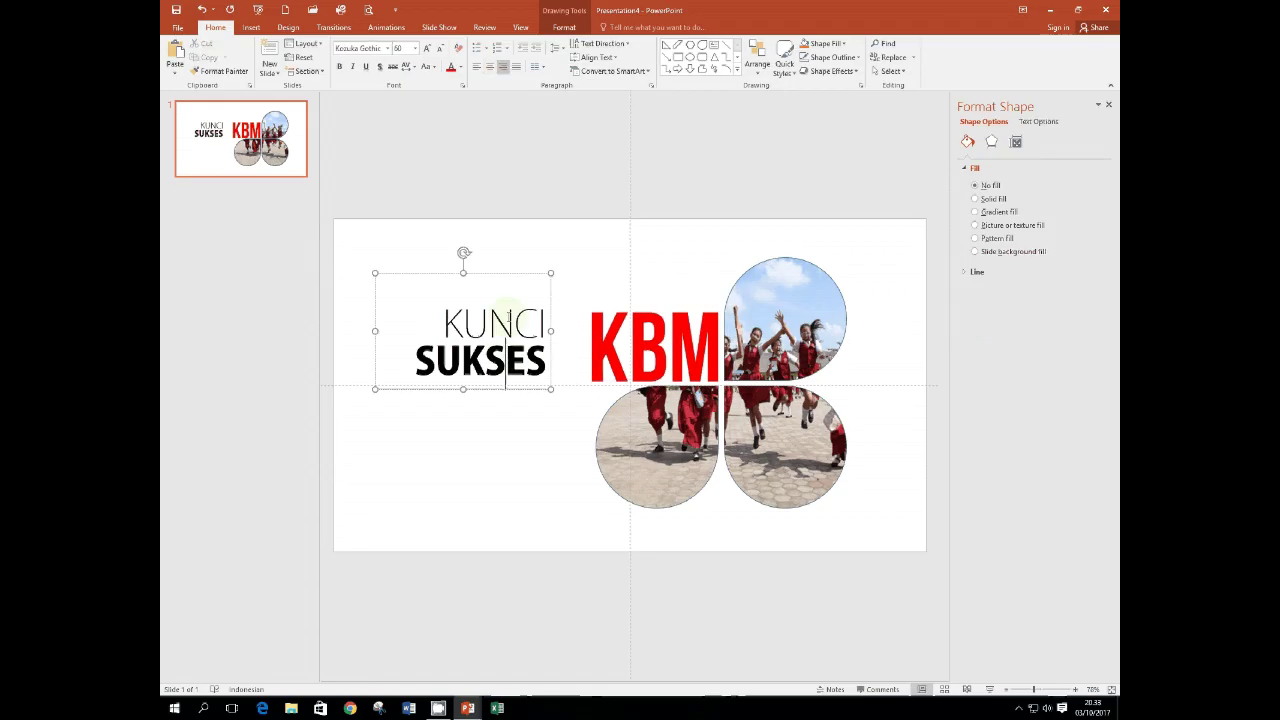
pyautogui.moveTo(508, 274); pyautogui.dragTo(552, 277)
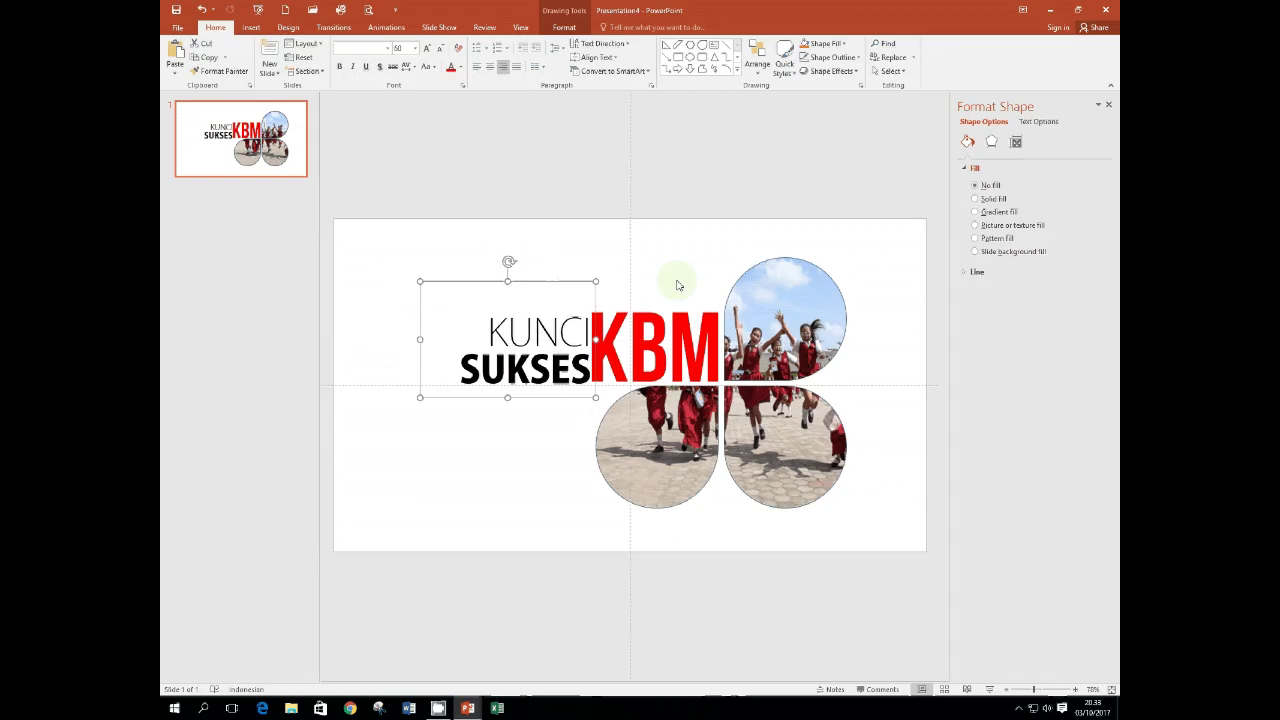
pyautogui.hotkey('ctrl', 'Up')
pyautogui.hotkey('ctrl', 'Up')
pyautogui.hotkey('ctrl', 'Up')
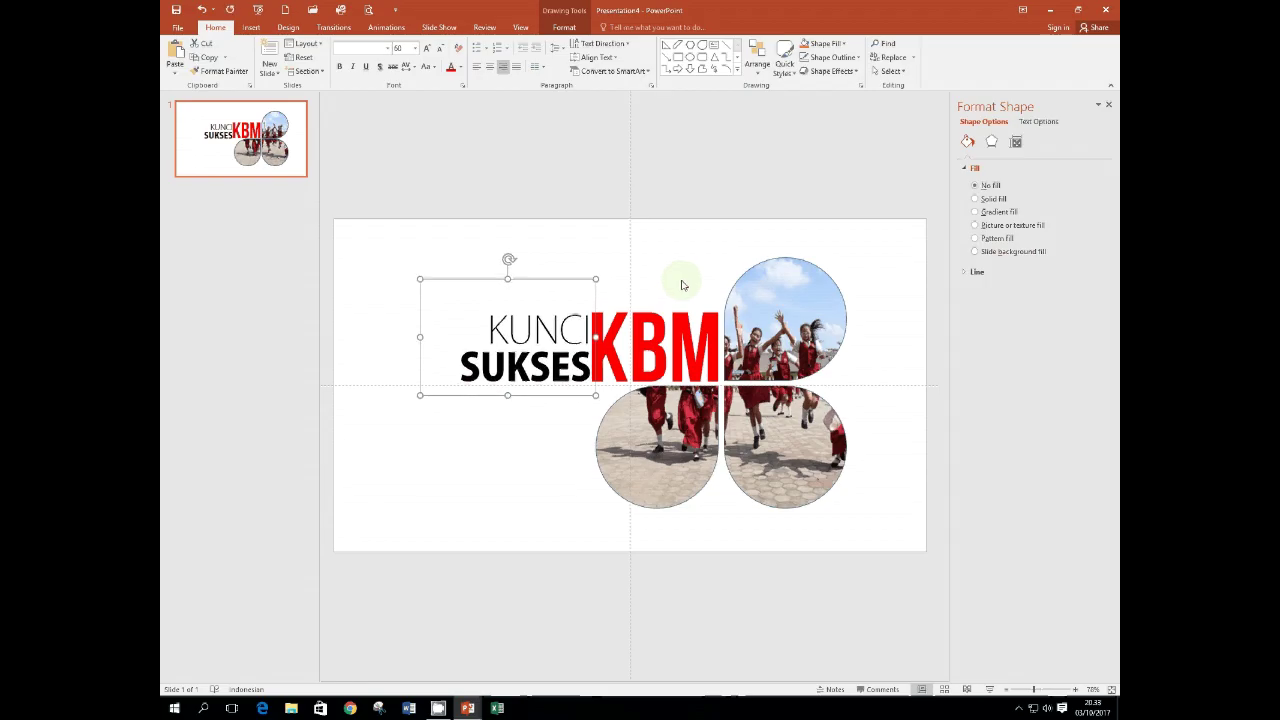
pyautogui.hotkey('ctrl', 'Left')
pyautogui.hotkey('ctrl', 'Up')
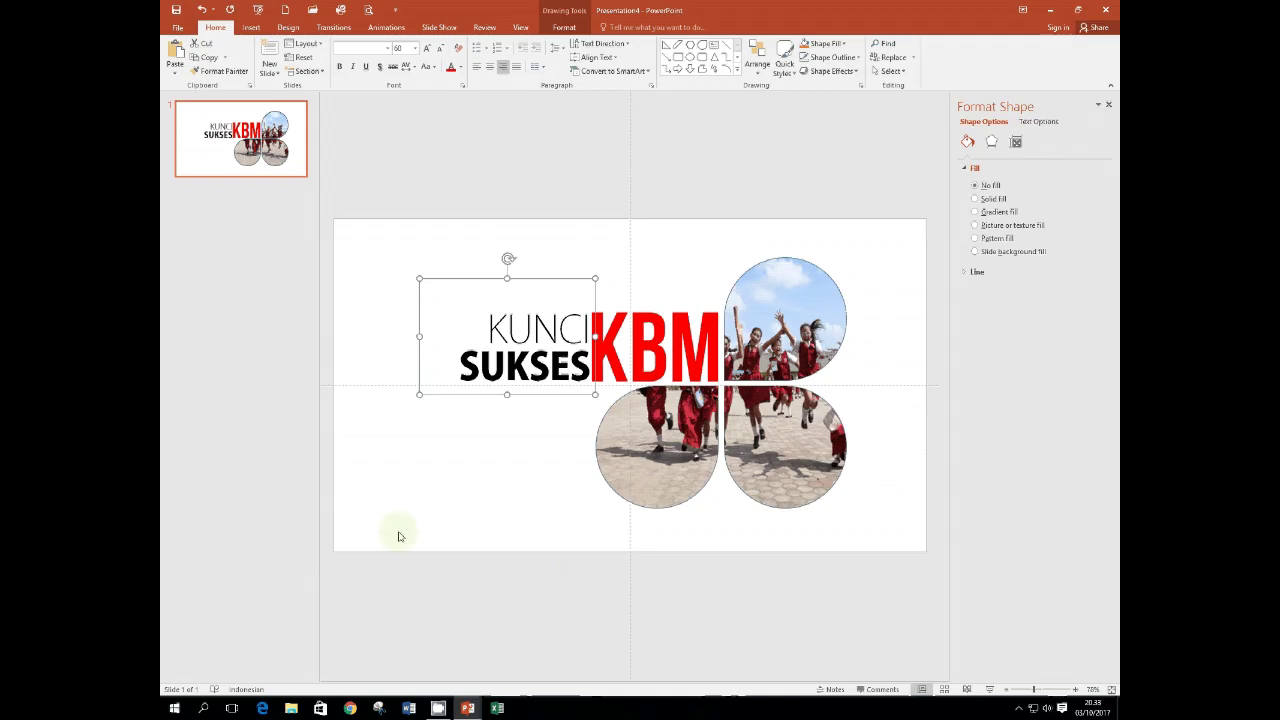
pyautogui.click(350, 541)
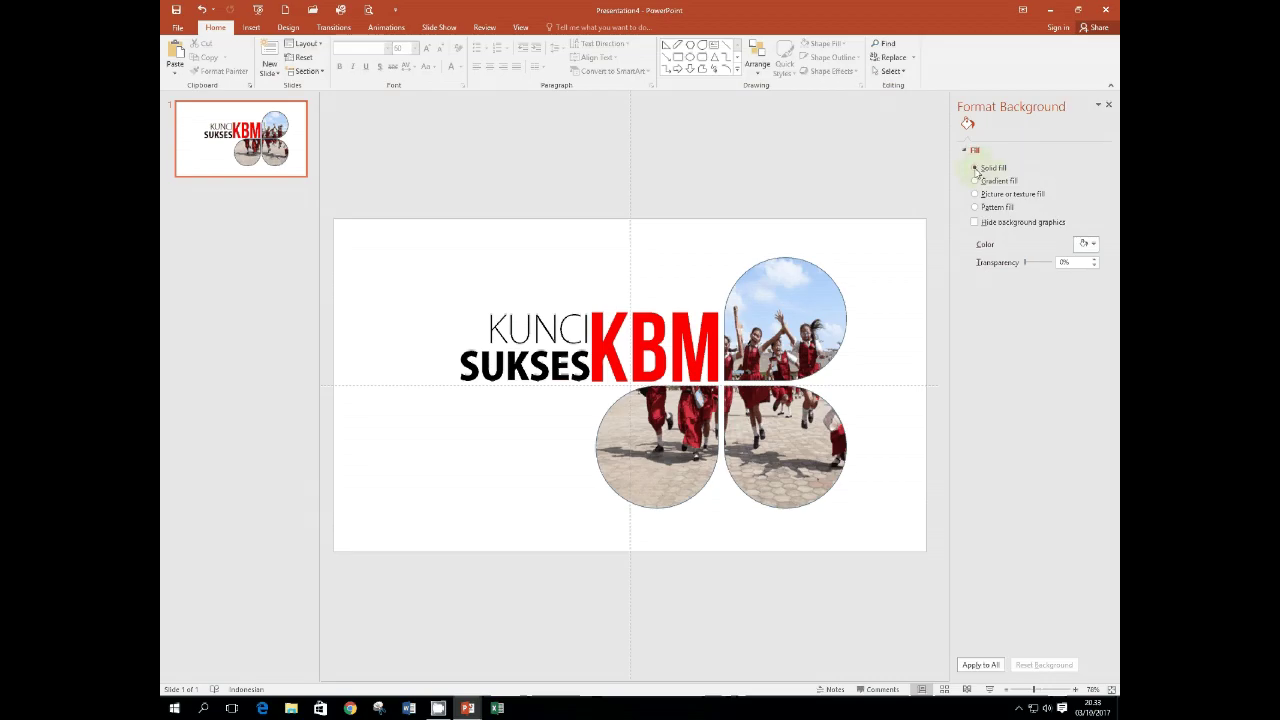
# Fill the slide background with light blue, then change it to a gradient fill.
pyautogui.click(1087, 244)
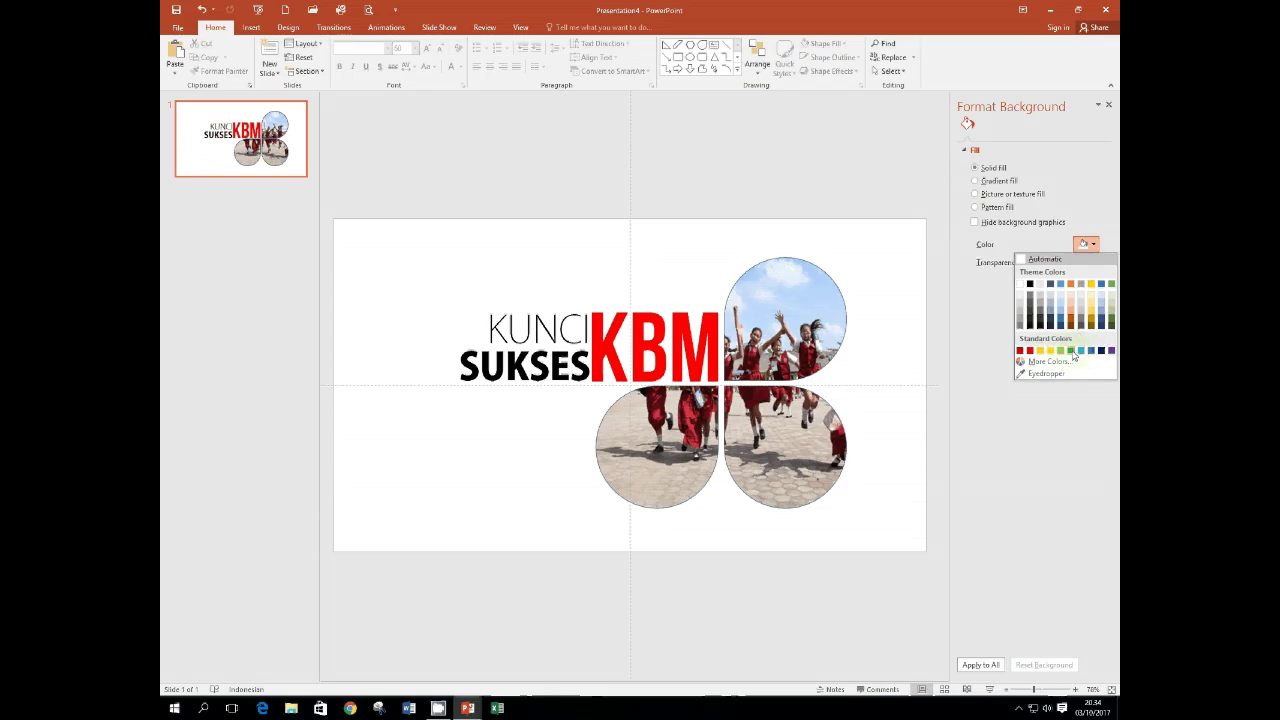
pyautogui.click(1080, 351)
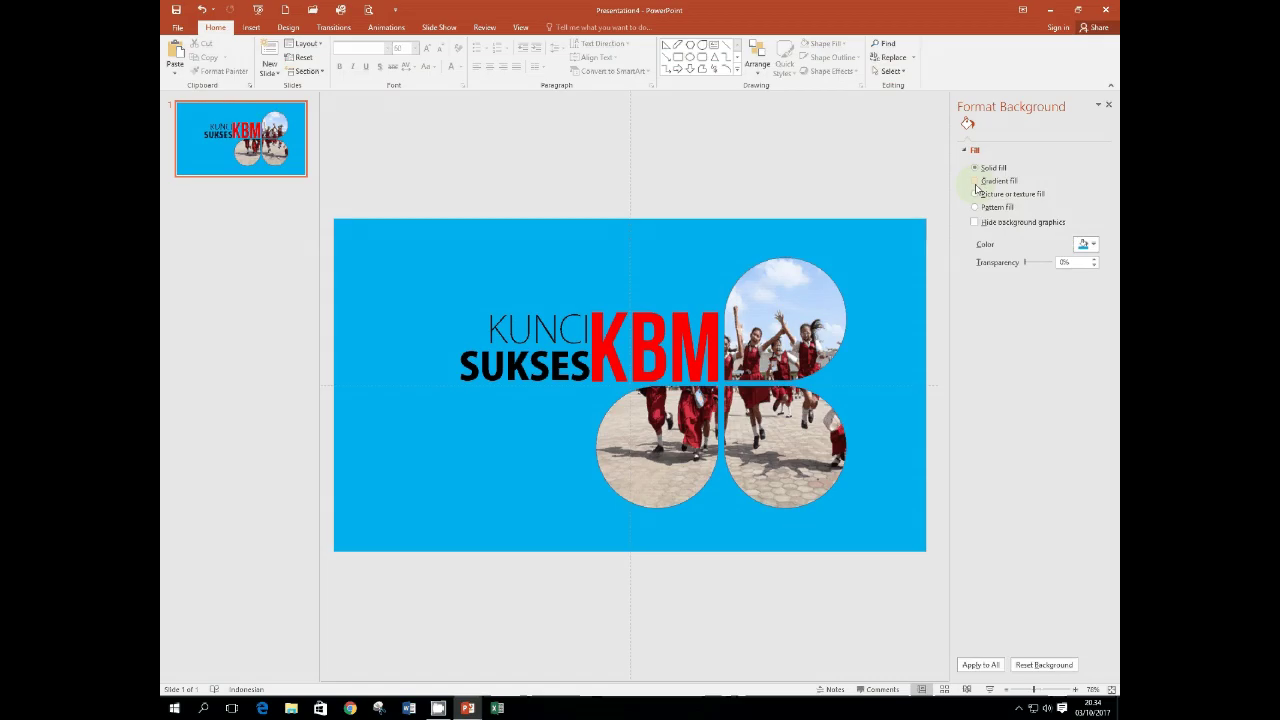
pyautogui.click(975, 181)
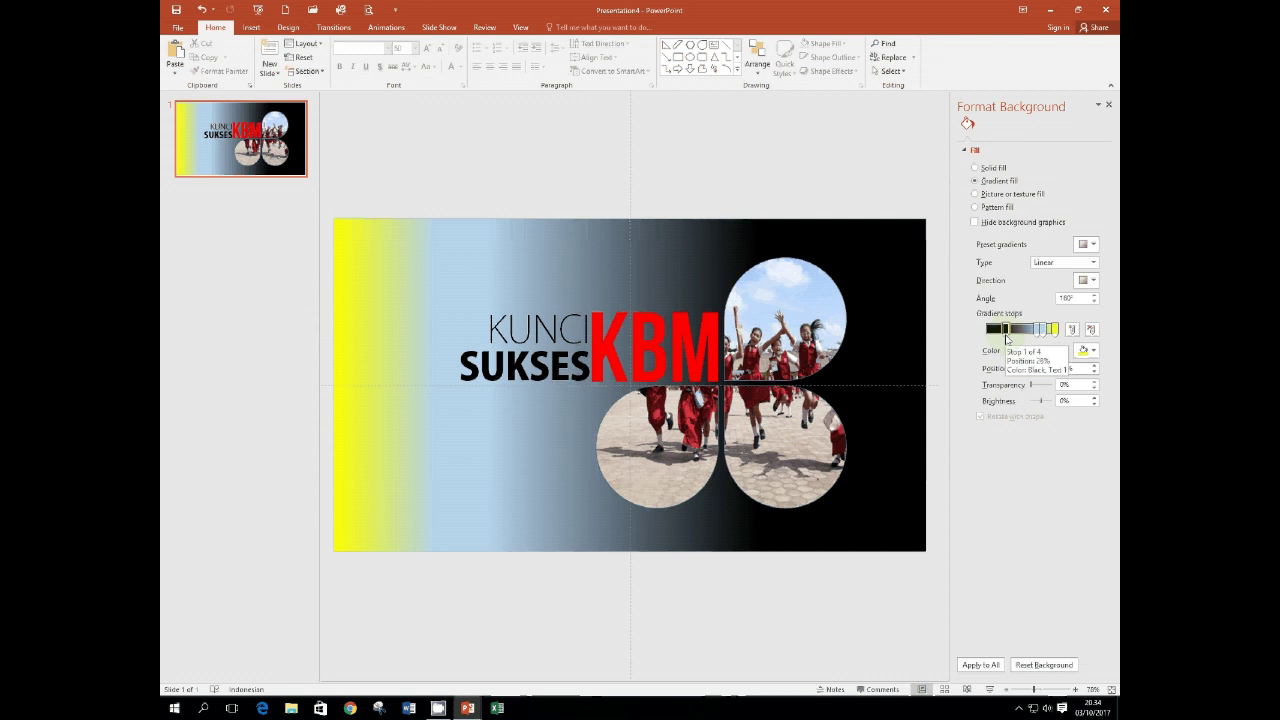
# Recolour the gradient's black stop to light blue and its yellow stop to white.
pyautogui.click(1006, 339)
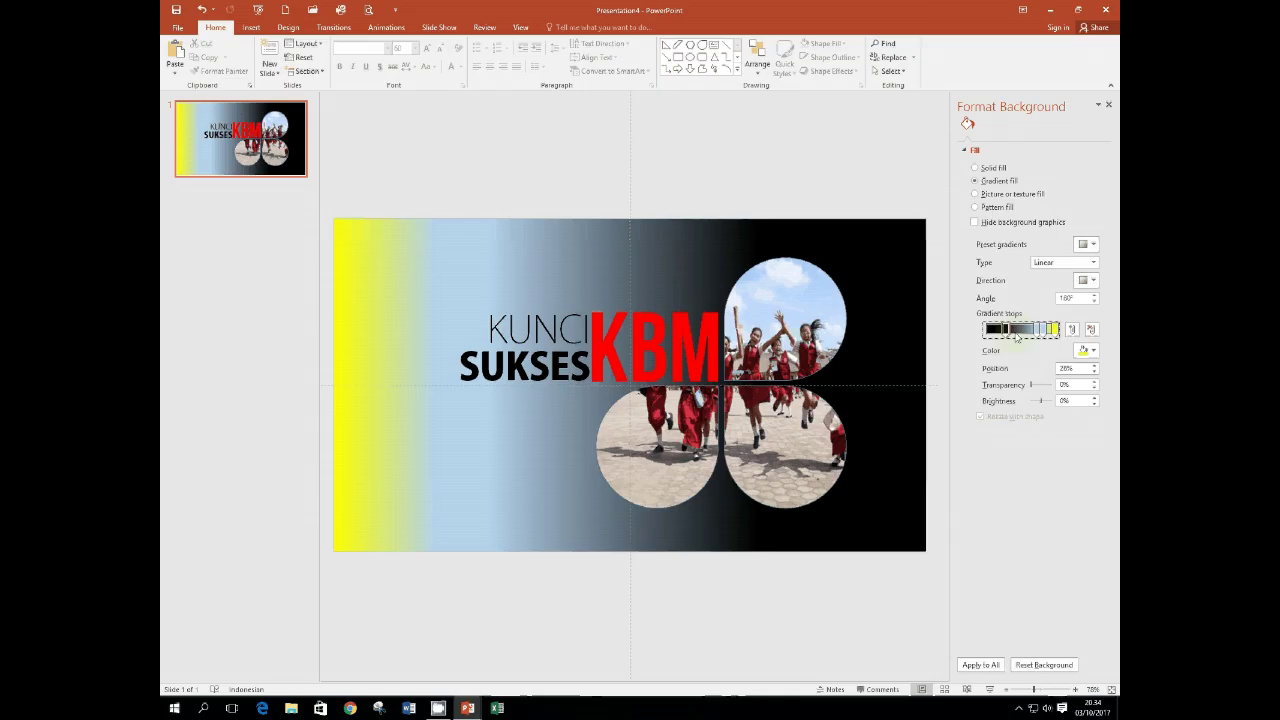
pyautogui.click(1093, 351)
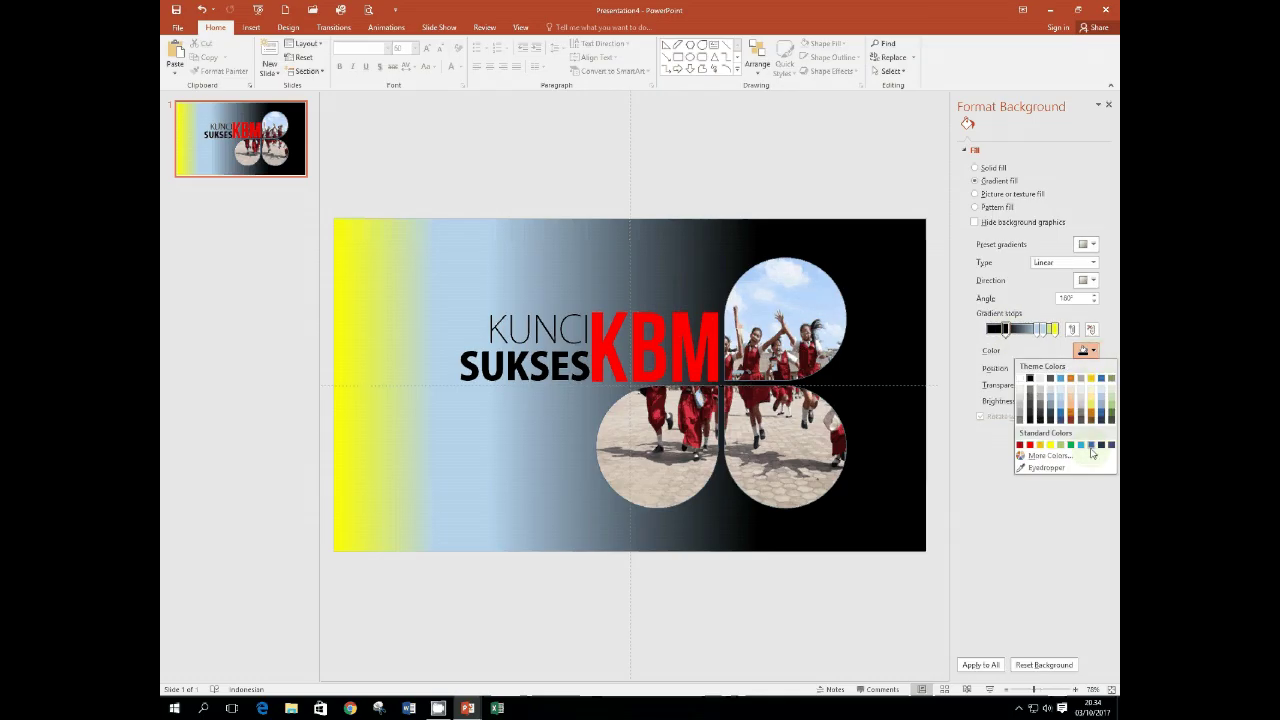
pyautogui.click(1081, 445)
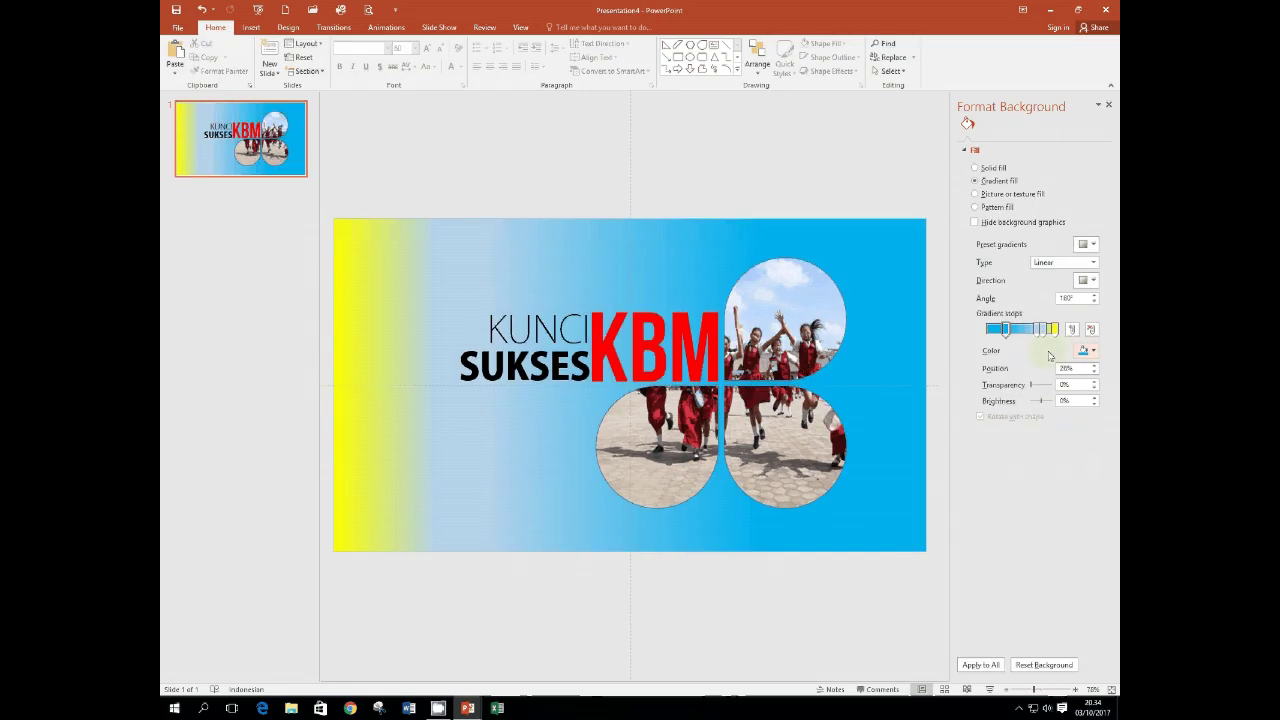
pyautogui.click(1055, 330)
pyautogui.click(1093, 352)
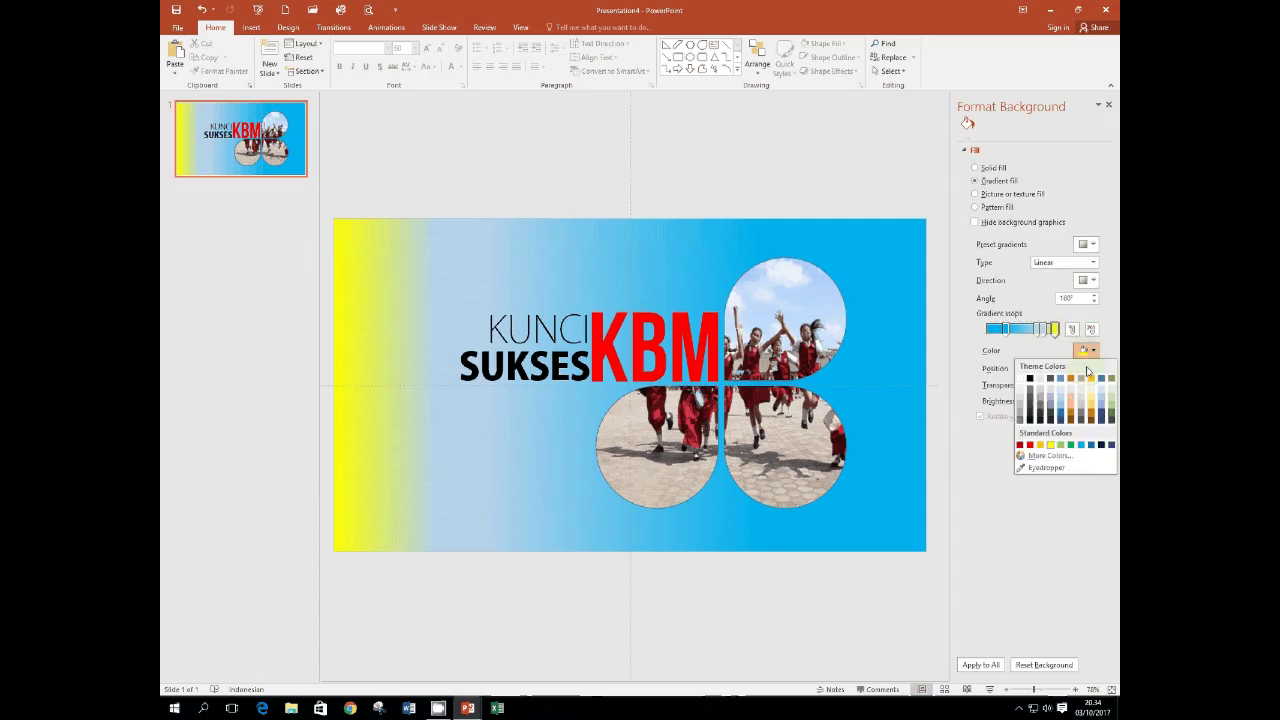
pyautogui.click(1019, 380)
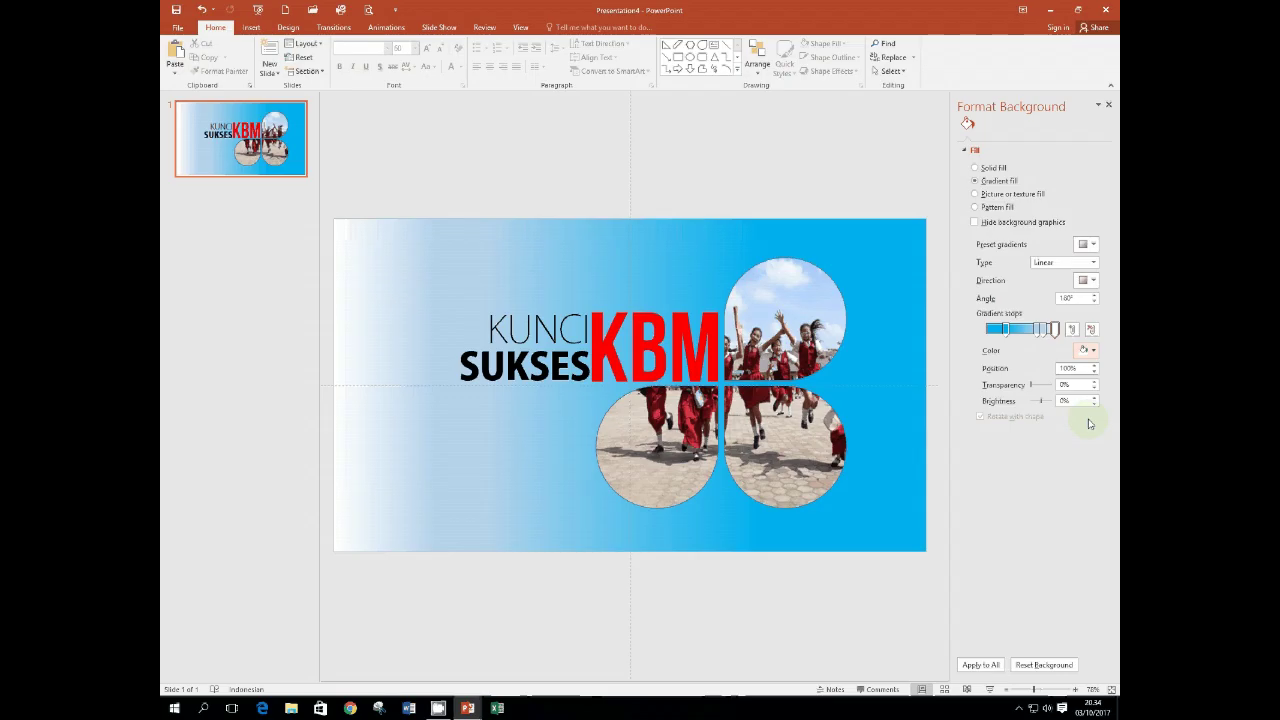
# Move the first gradient stop to about 2% and make it yellow.
pyautogui.moveTo(1004, 330); pyautogui.dragTo(990, 330)
pyautogui.click(990, 330)
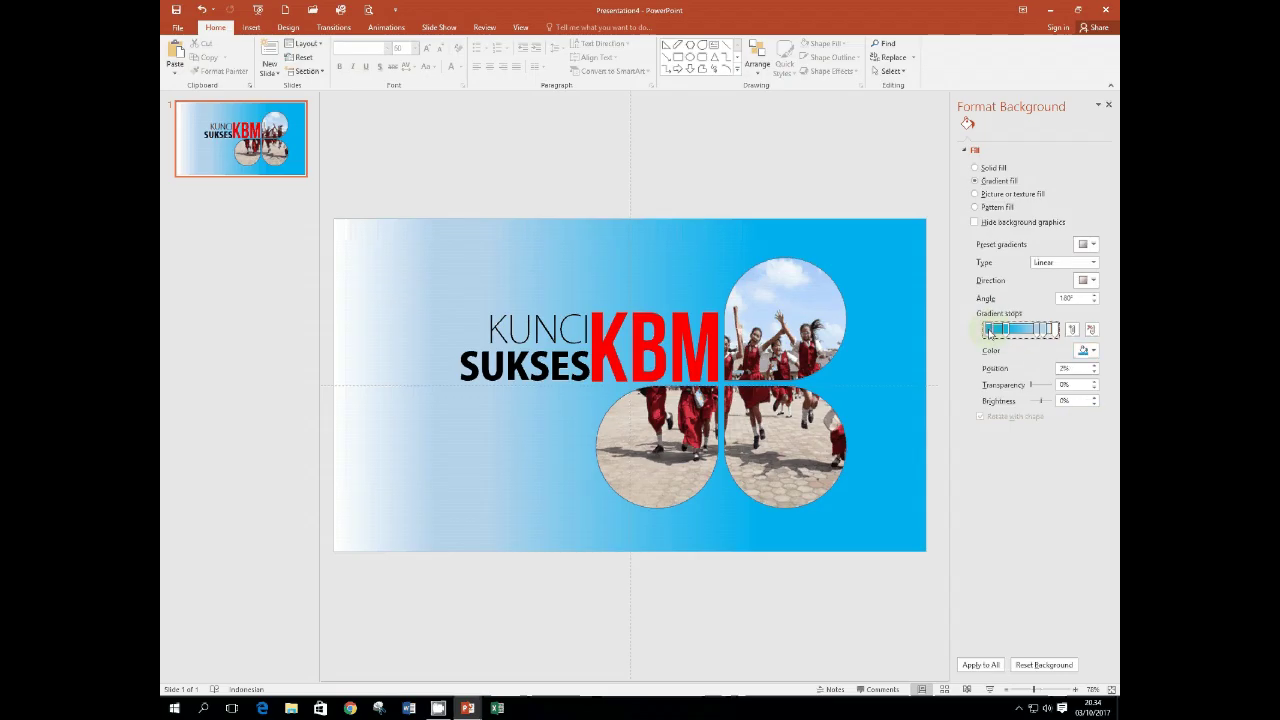
pyautogui.click(1093, 352)
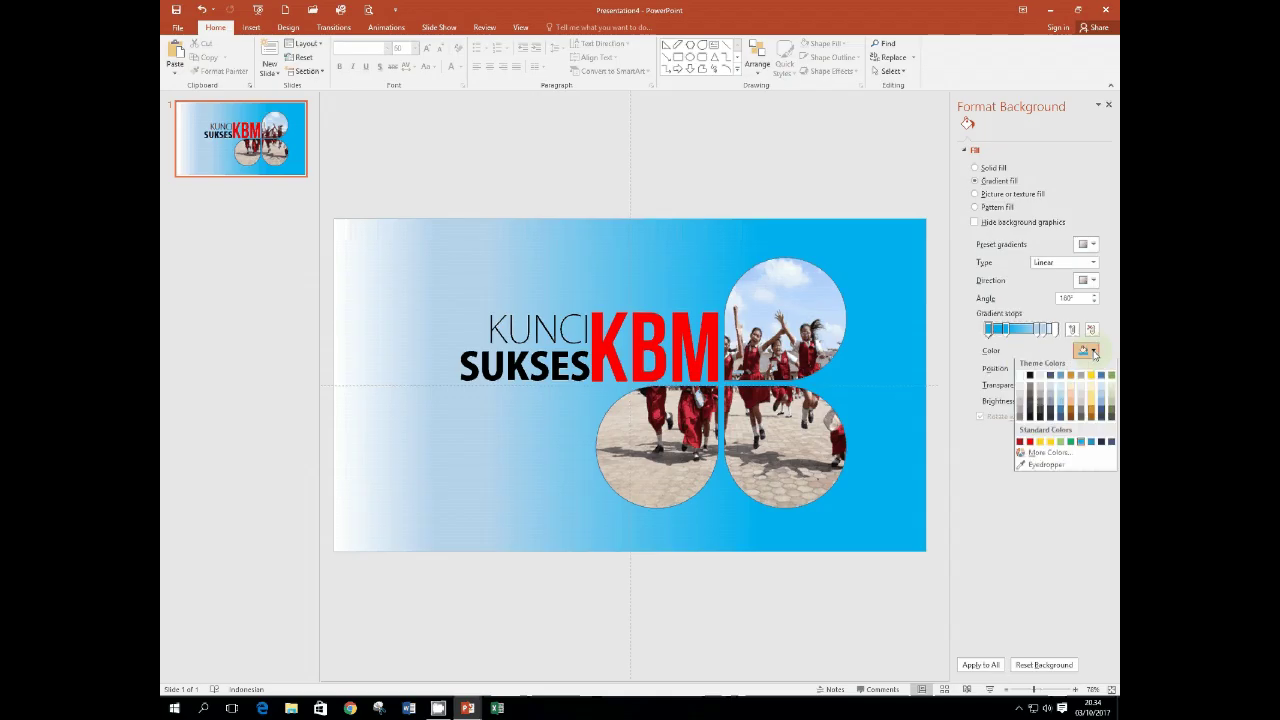
pyautogui.click(1049, 446)
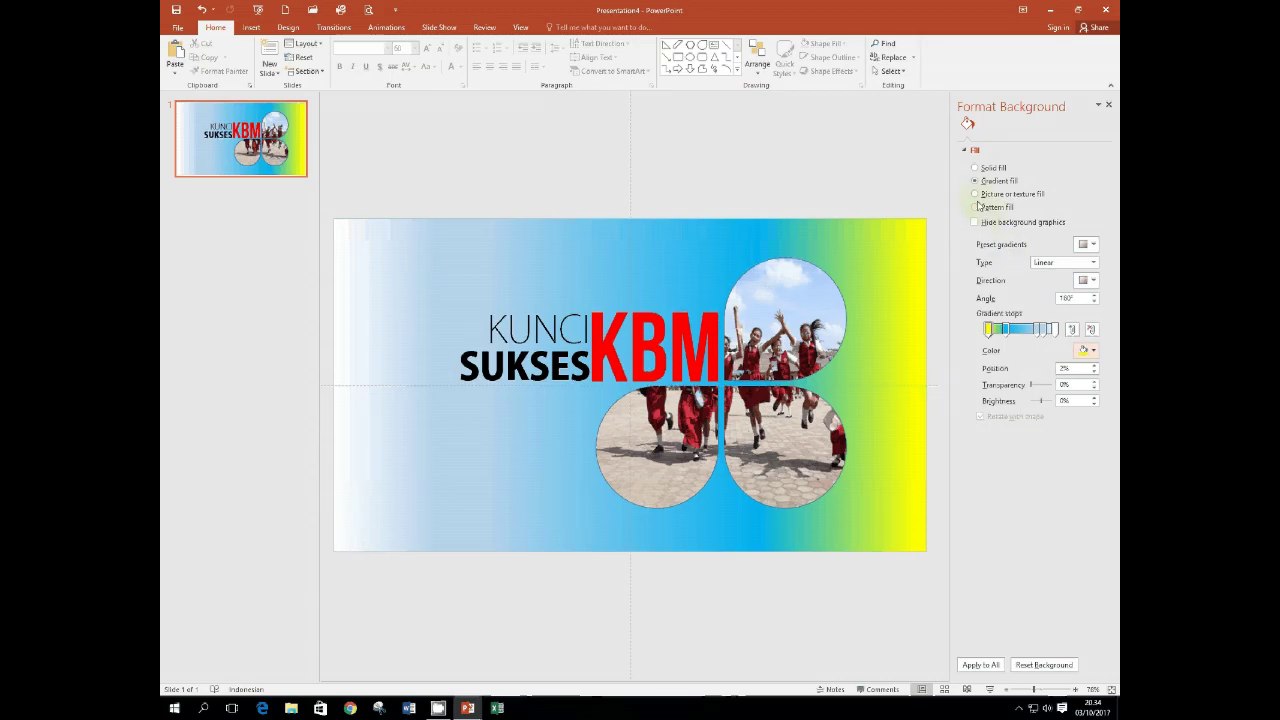
pyautogui.click(975, 194)
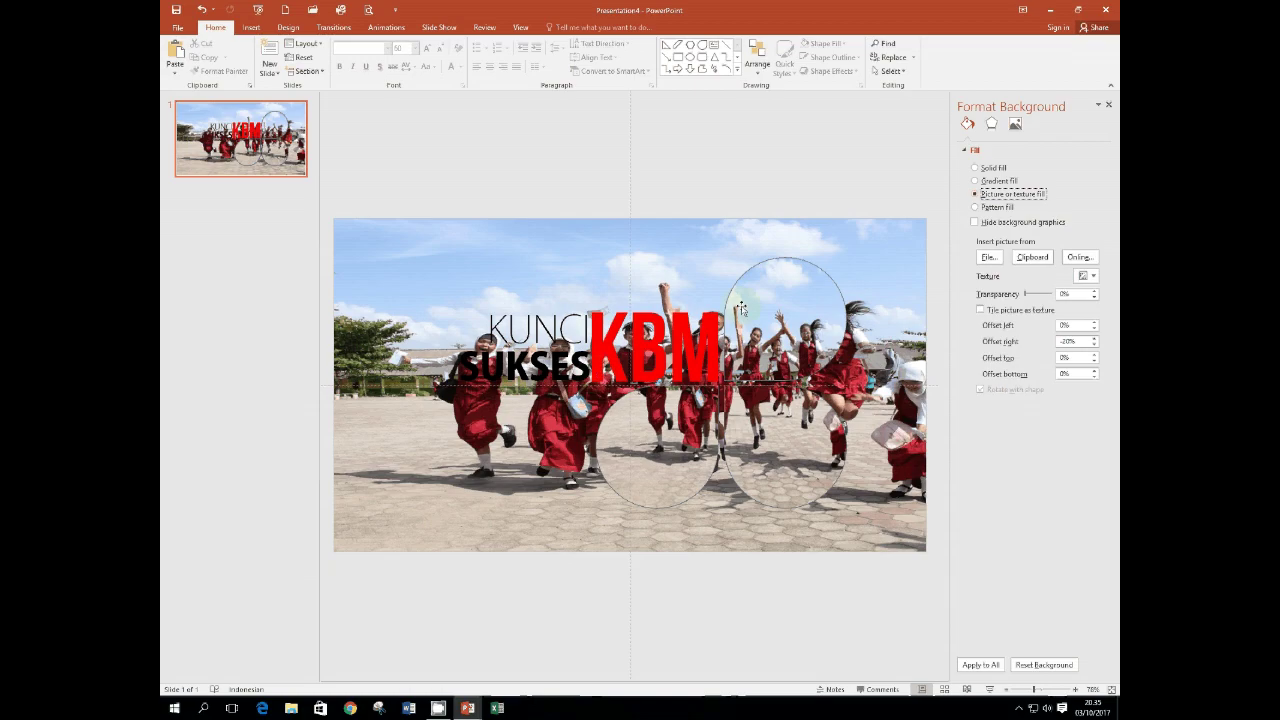
# Insert the 'semangat' photo of jumping students as the slide background picture.
pyautogui.click(988, 257)
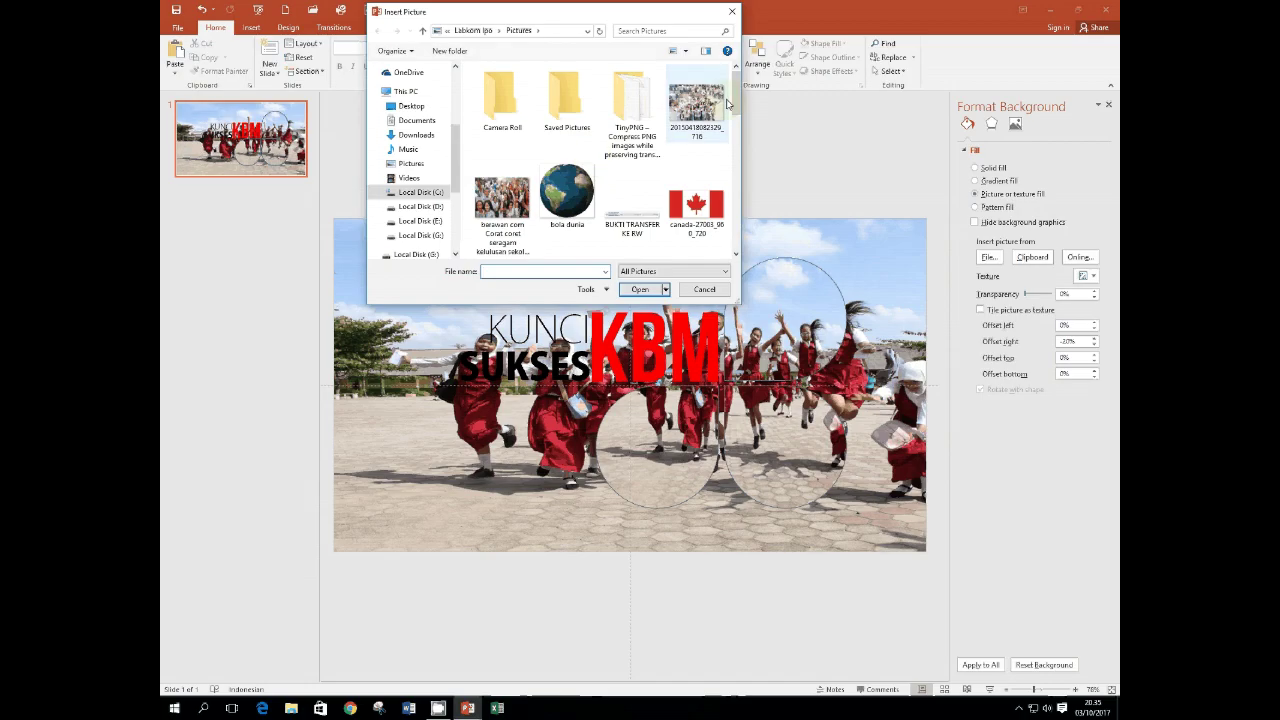
pyautogui.moveTo(736, 101); pyautogui.dragTo(744, 180)
pyautogui.click(713, 218)
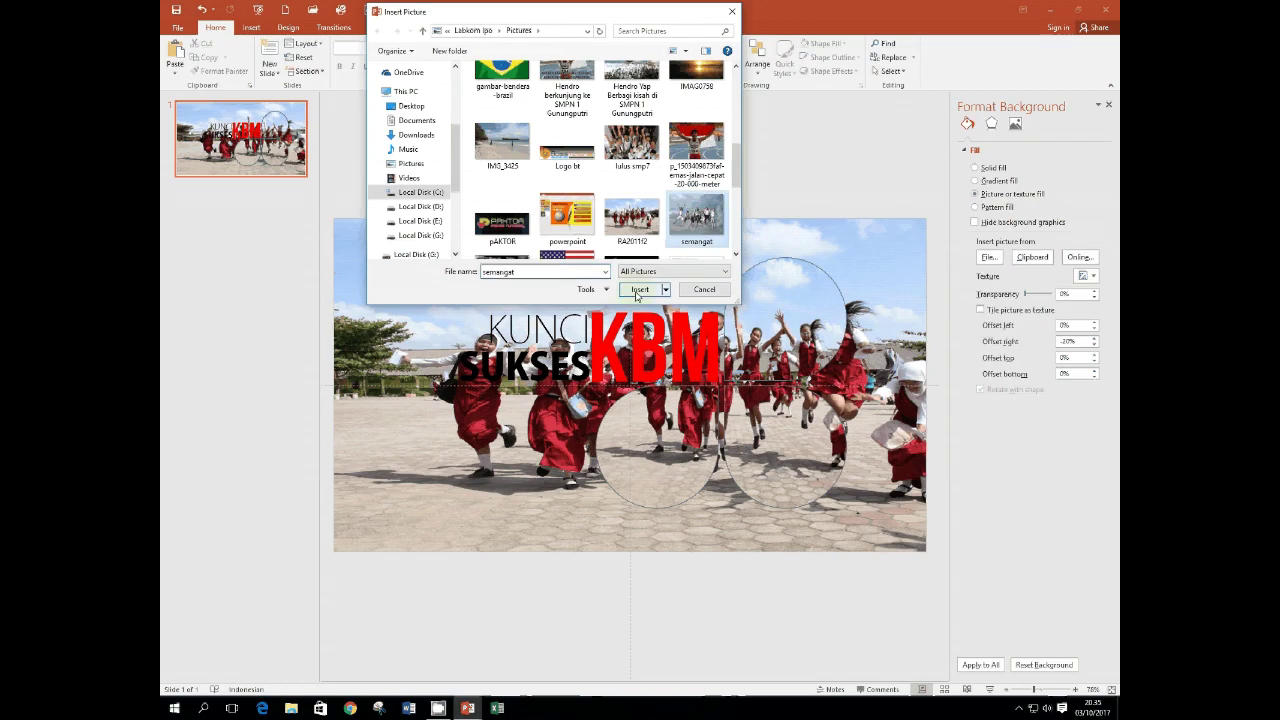
pyautogui.click(637, 290)
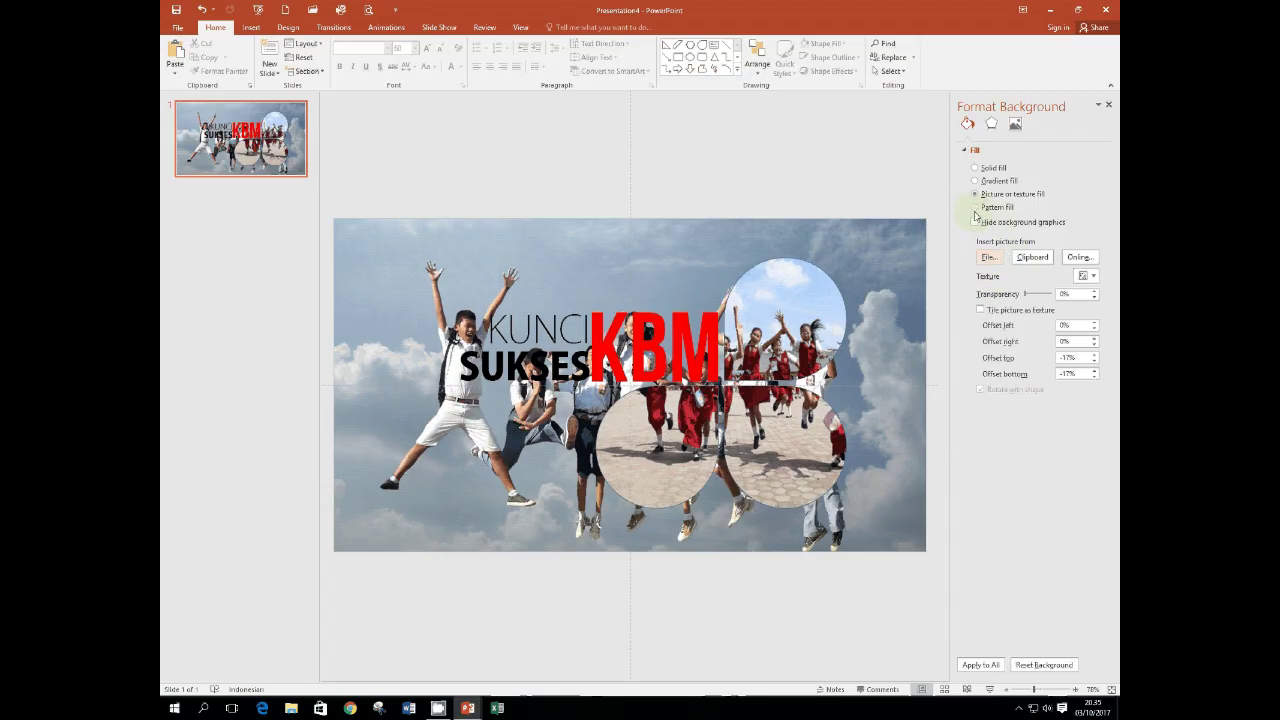
pyautogui.click(975, 207)
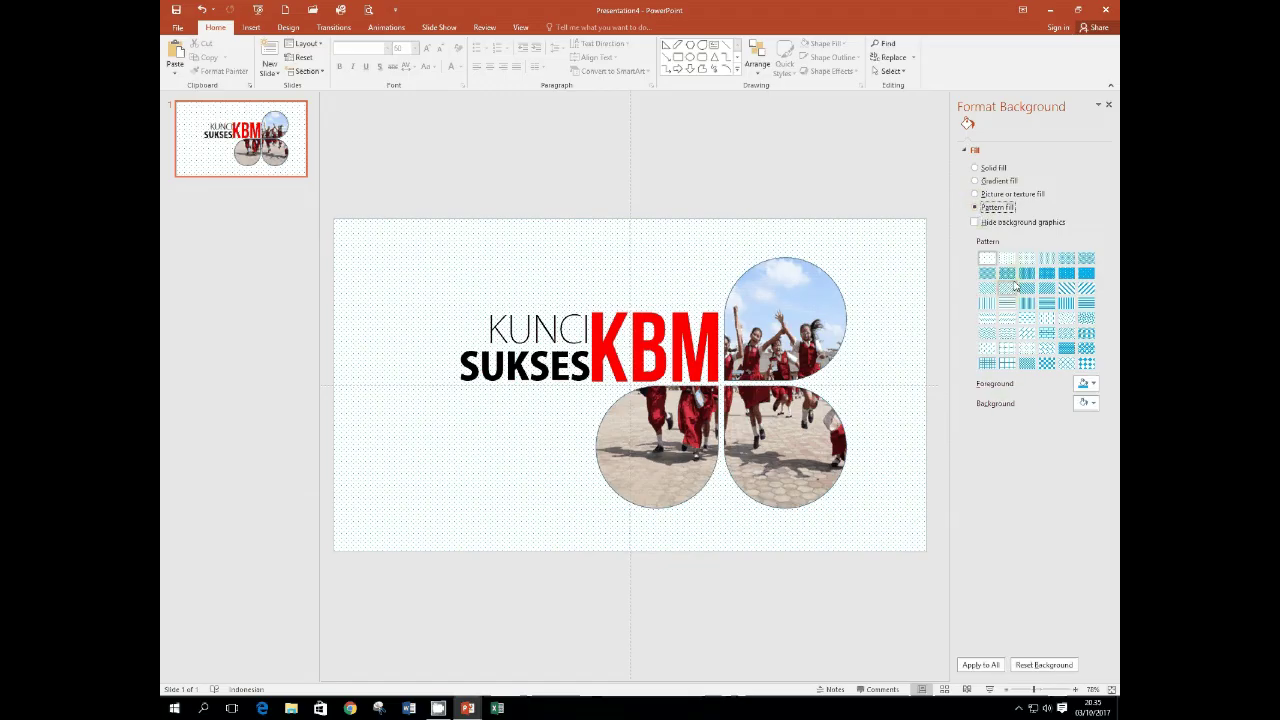
# Compare the denser dotted patterns, then keep the sparsest dot pattern for the background.
pyautogui.click(1008, 261)
pyautogui.click(1027, 261)
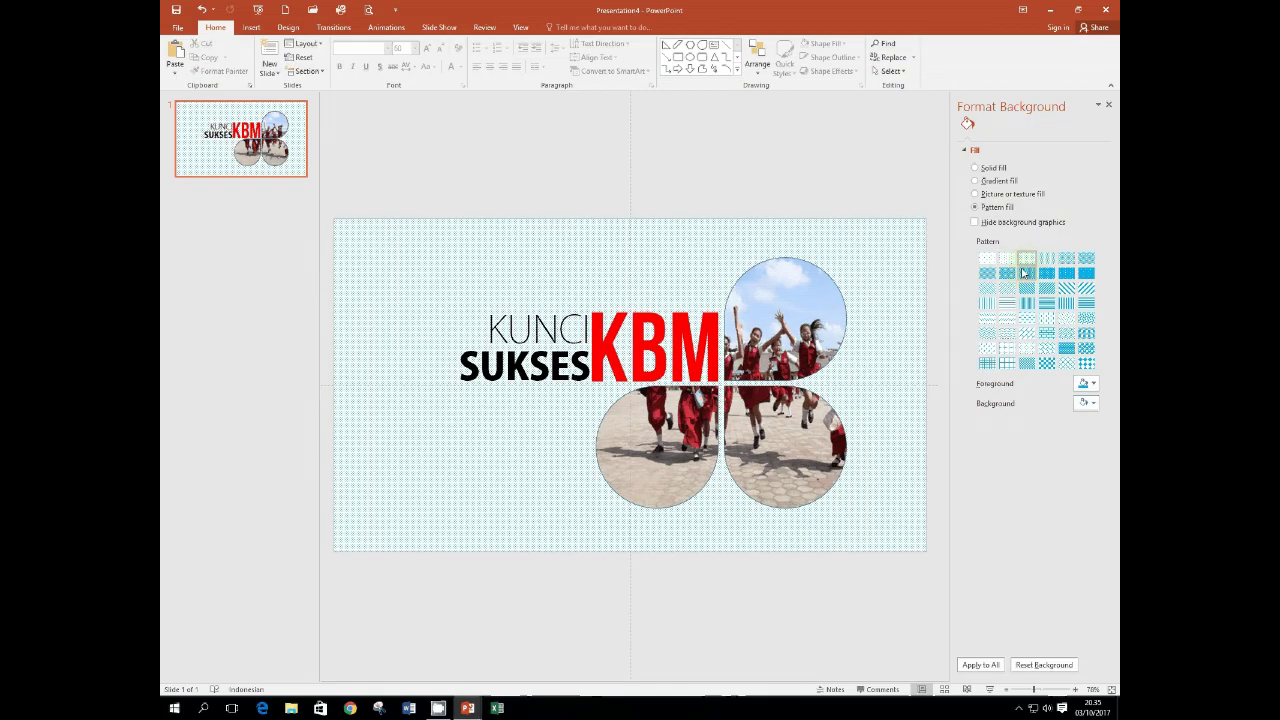
pyautogui.click(987, 261)
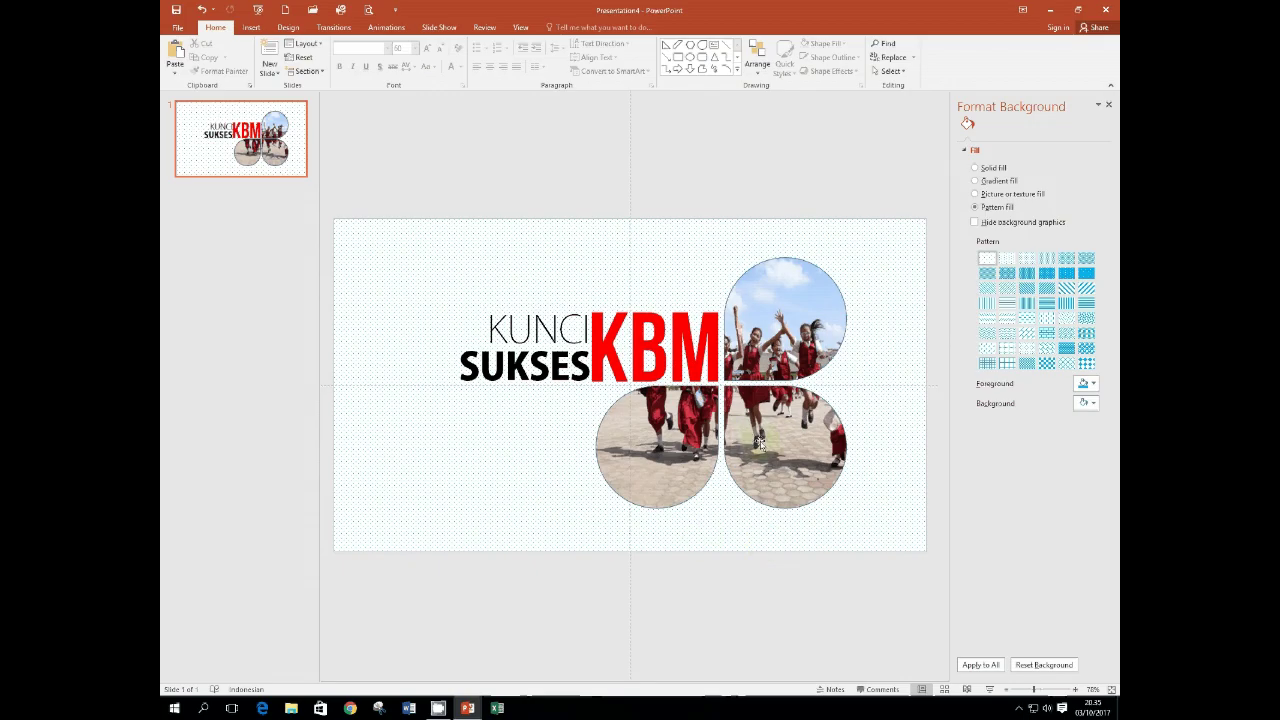
pyautogui.click(777, 453)
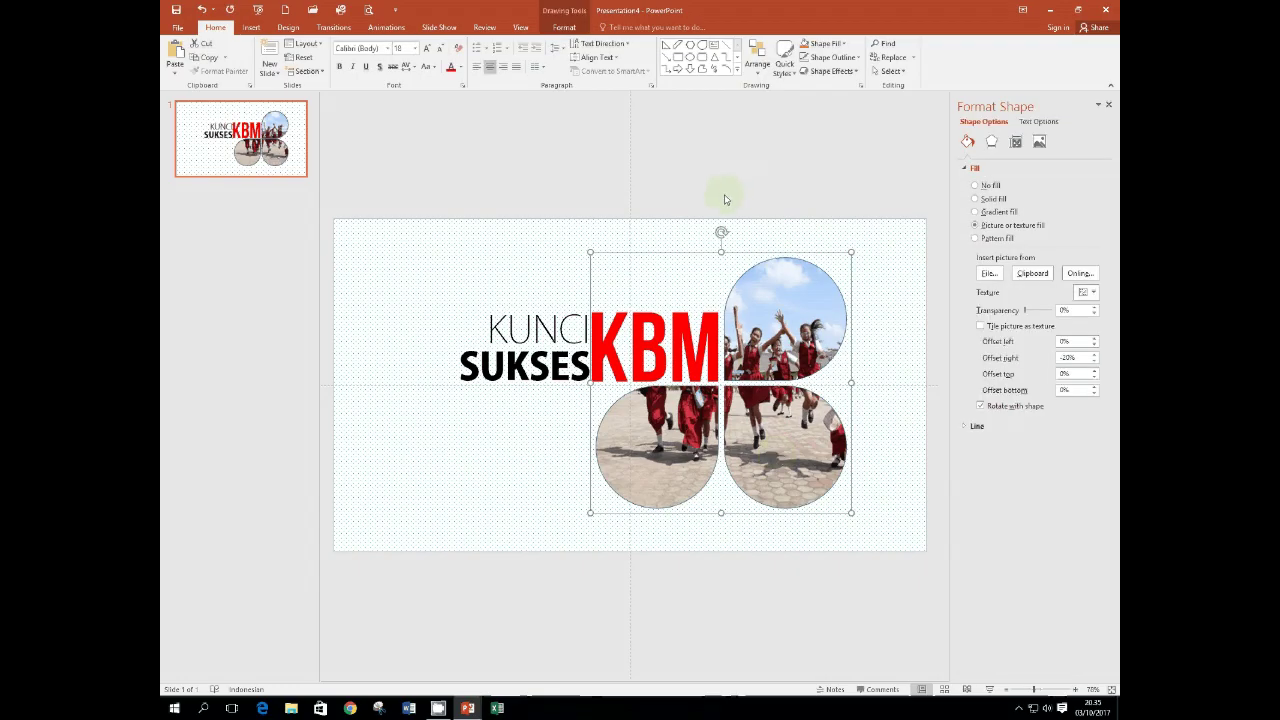
# Select the whole photo-circle group and remove its existing outline.
pyautogui.click(795, 374)
pyautogui.click(793, 431)
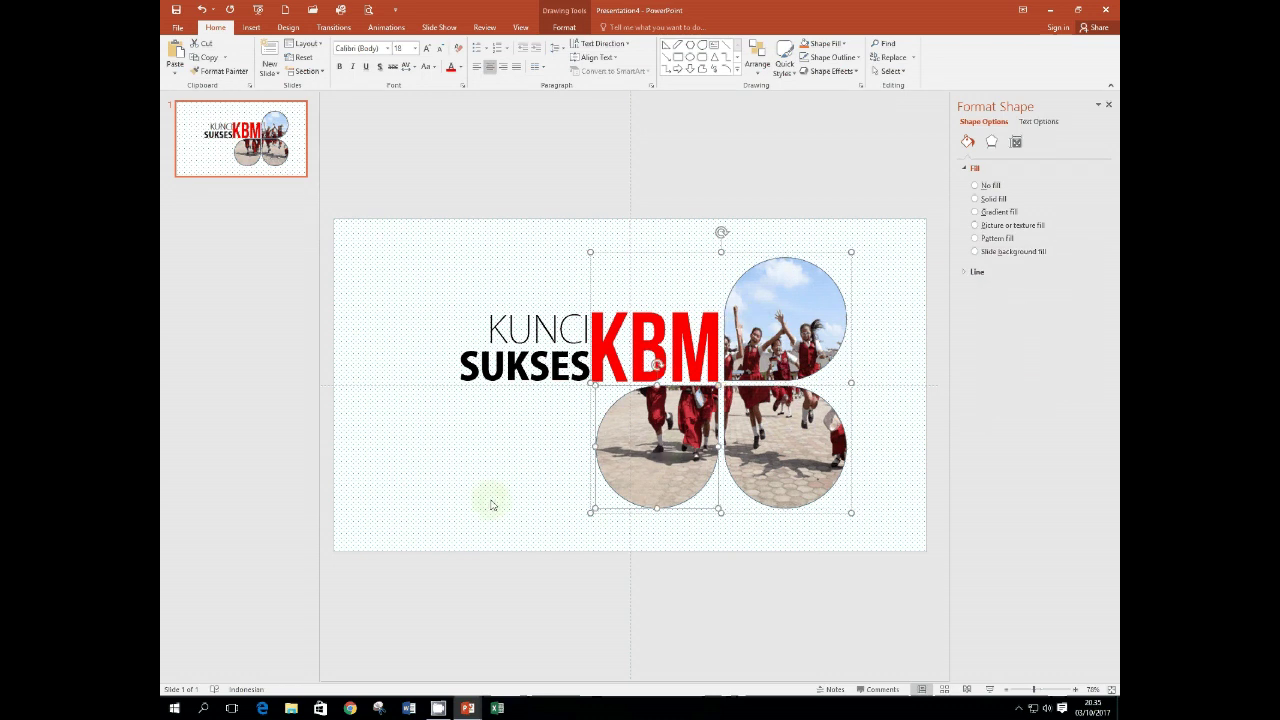
pyautogui.click(670, 530)
pyautogui.click(668, 506)
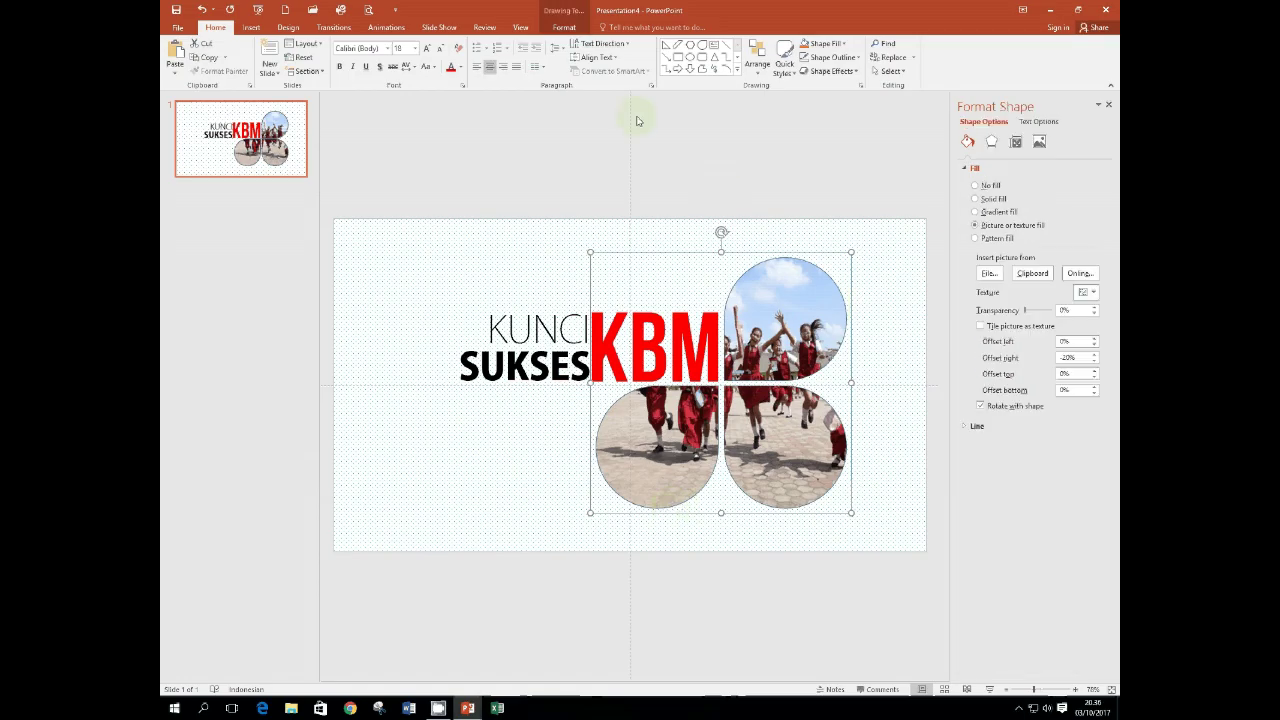
pyautogui.click(564, 27)
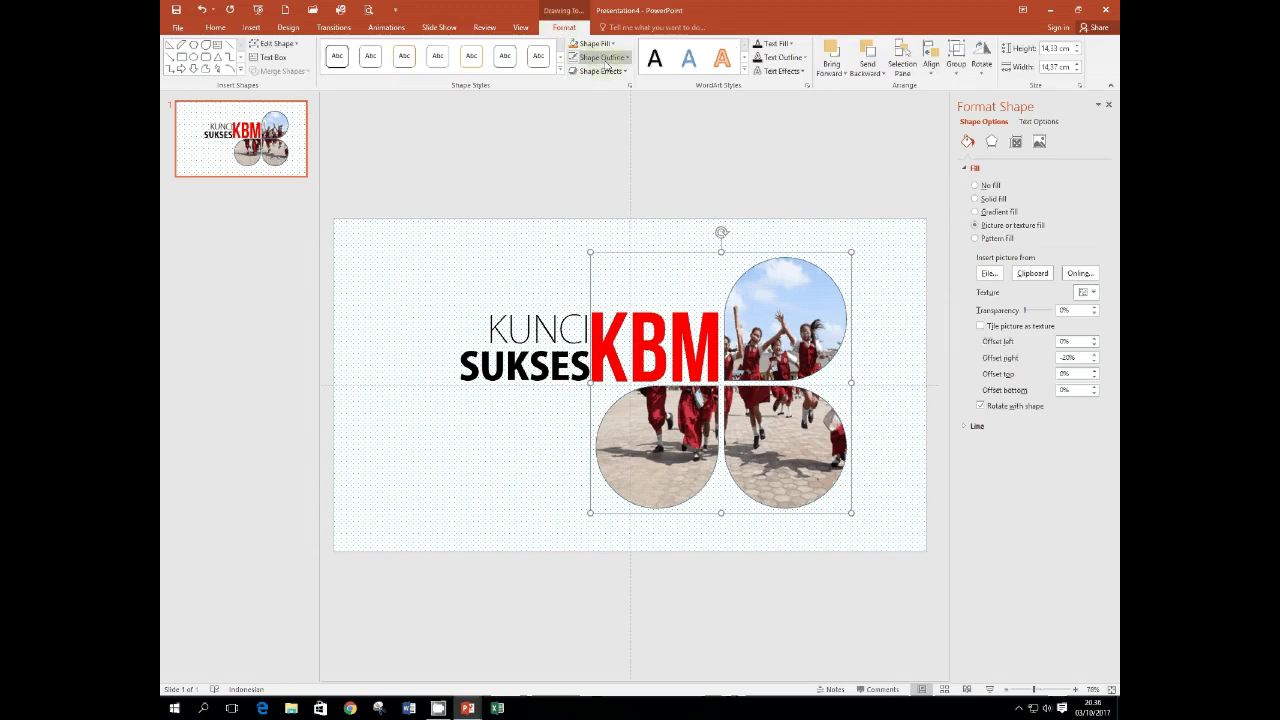
pyautogui.click(621, 60)
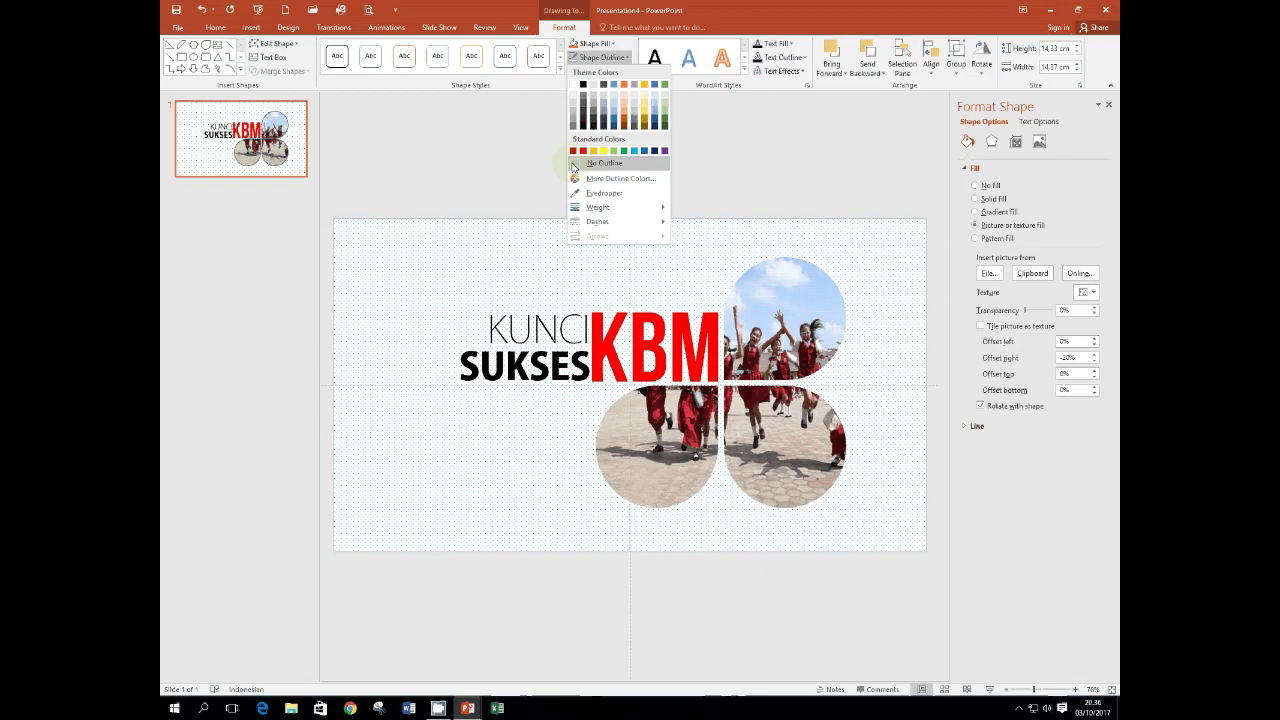
pyautogui.click(575, 167)
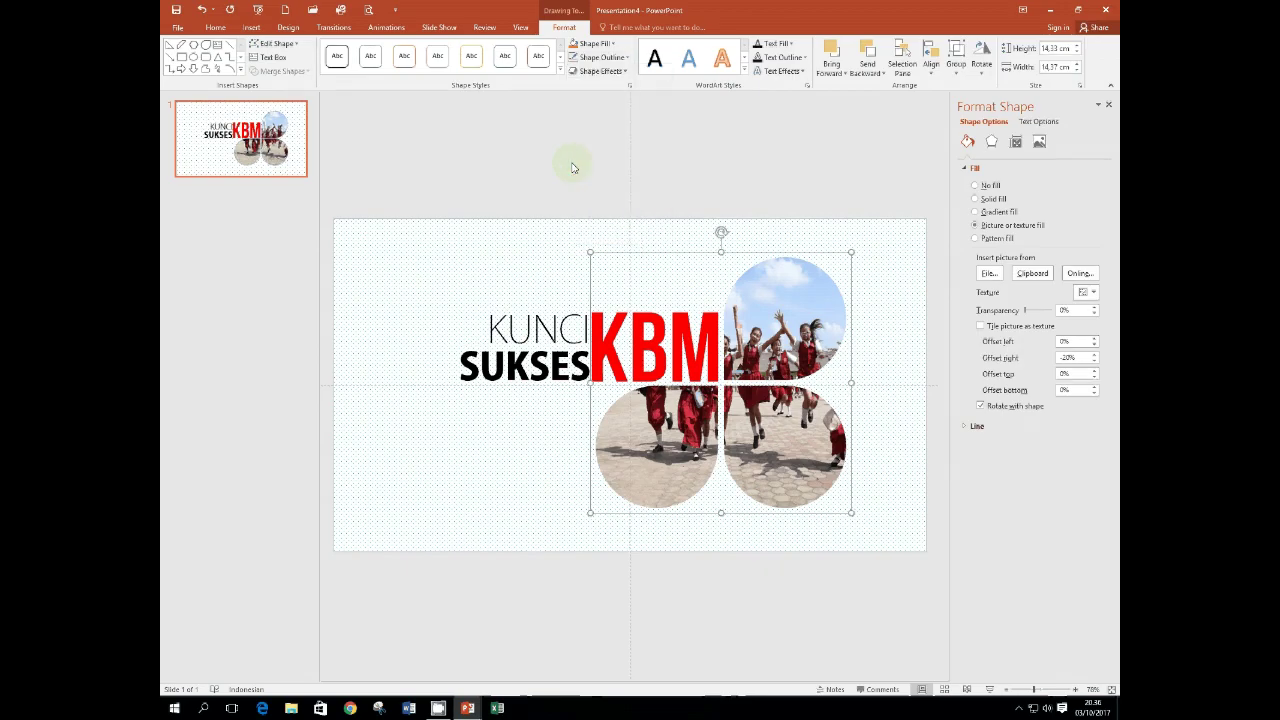
# Give the photo circles a 2¼ pt outline in blue.
pyautogui.click(627, 57)
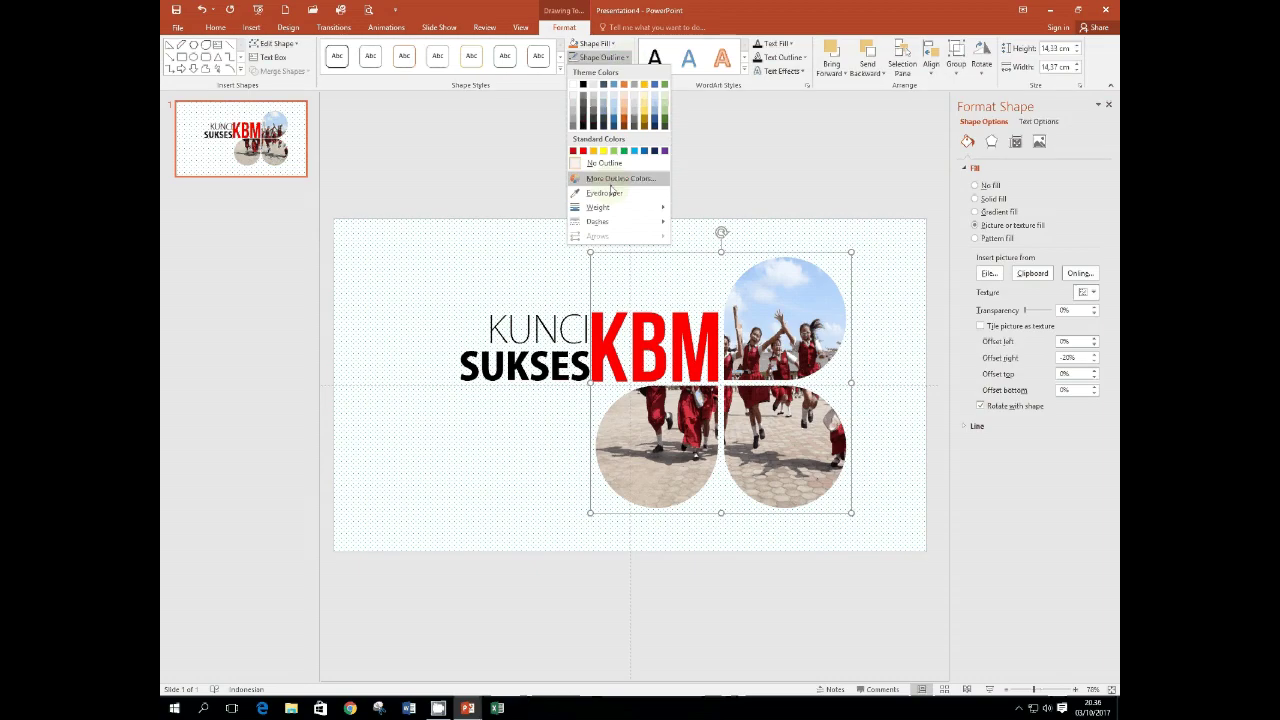
pyautogui.moveTo(600, 207)
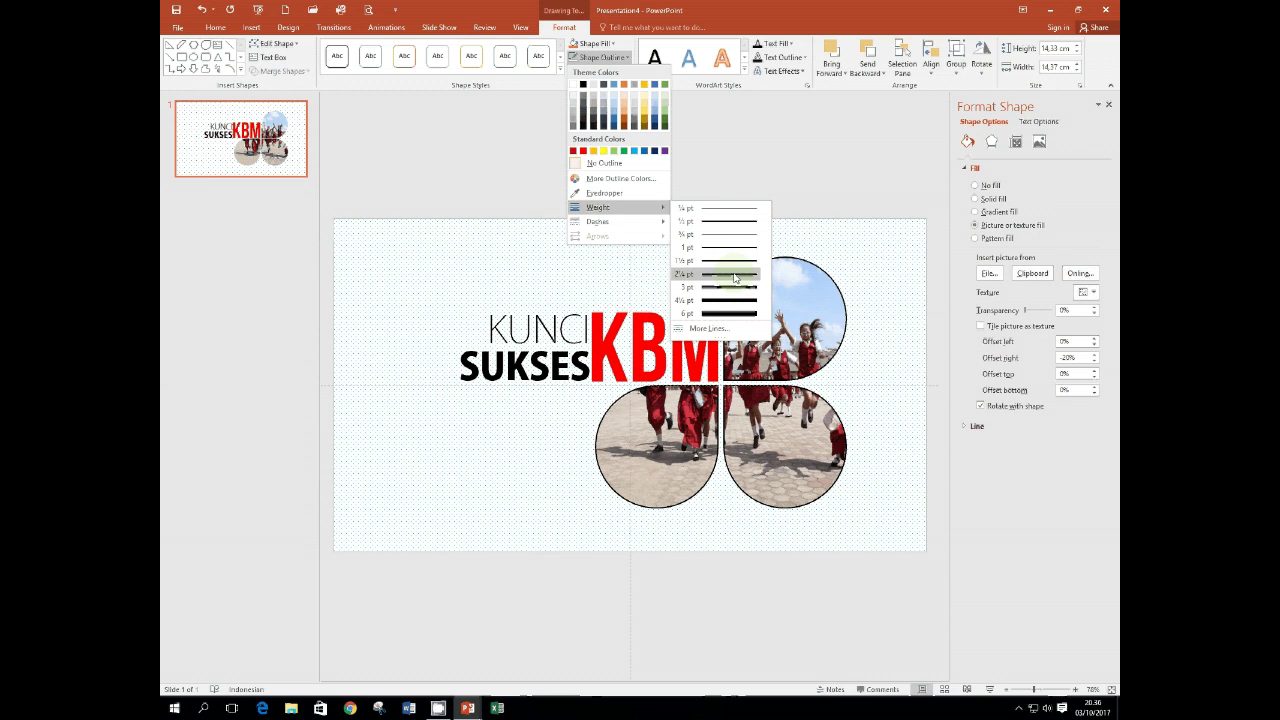
pyautogui.click(735, 276)
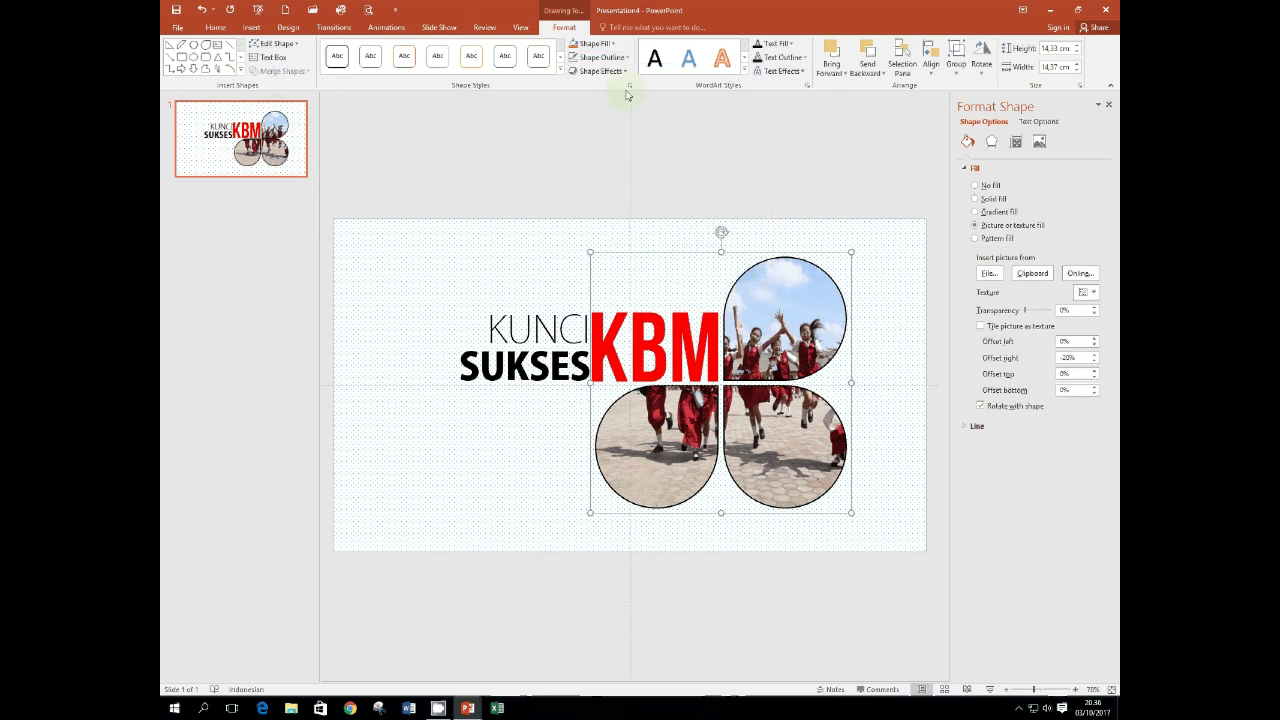
pyautogui.click(628, 58)
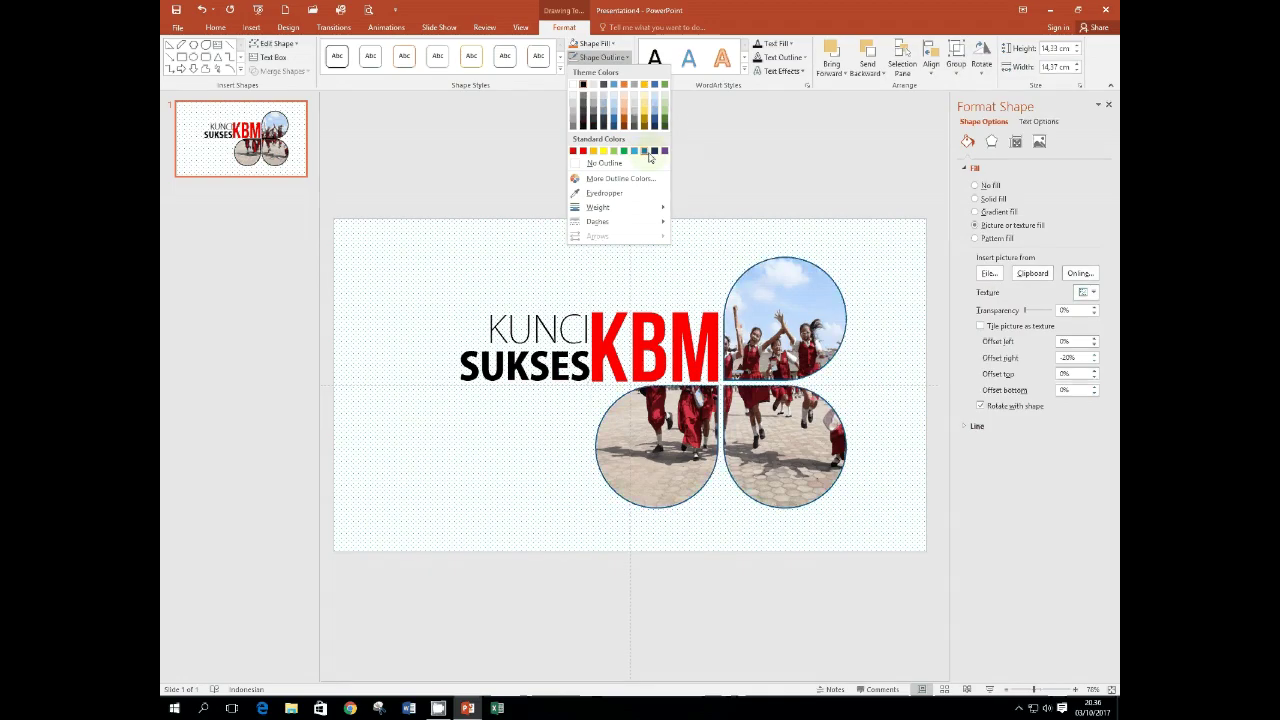
pyautogui.click(644, 155)
pyautogui.click(795, 160)
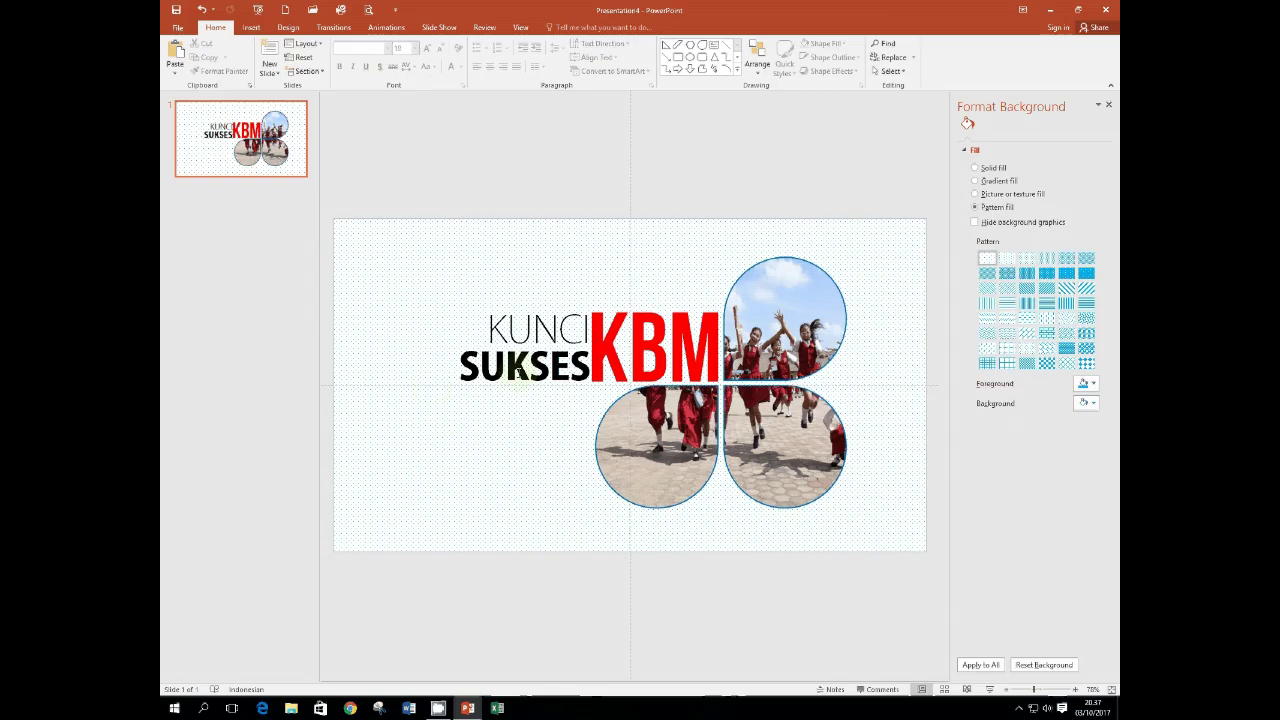
pyautogui.click(517, 364)
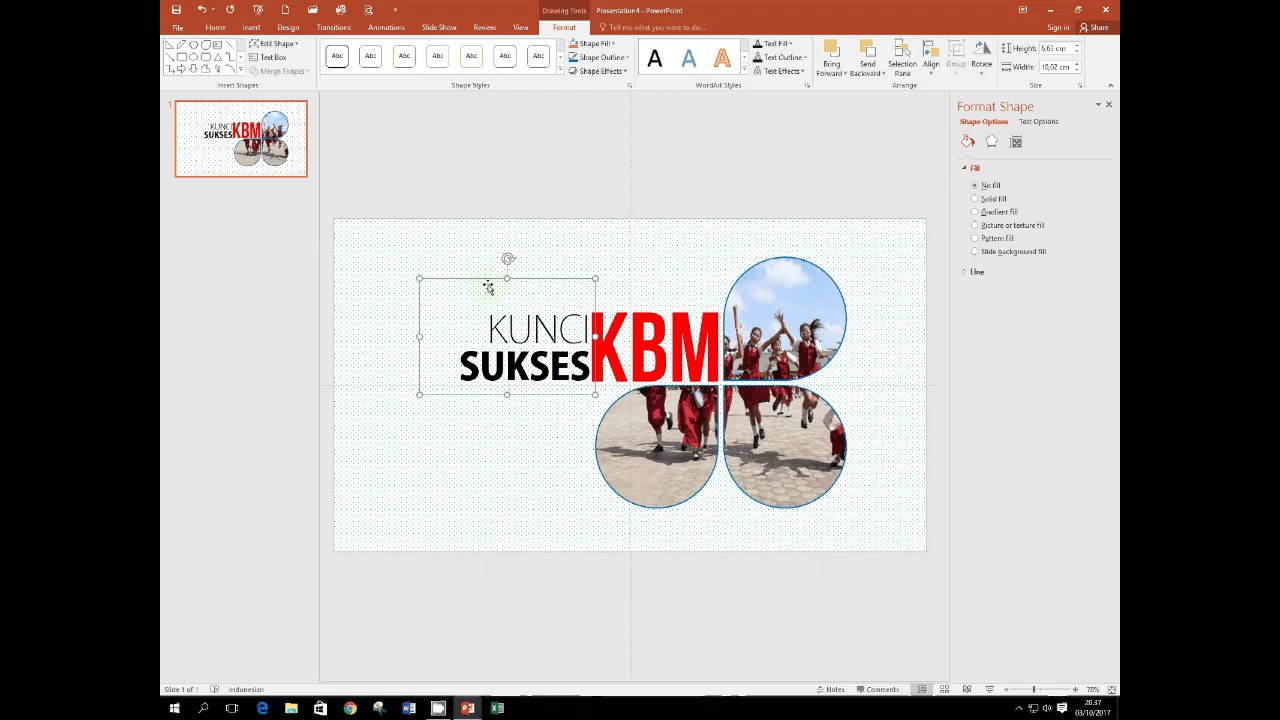
# Duplicate the KUNCI SUKSES title and move the copy to the lower left.
pyautogui.click(215, 27)
pyautogui.click(204, 57)
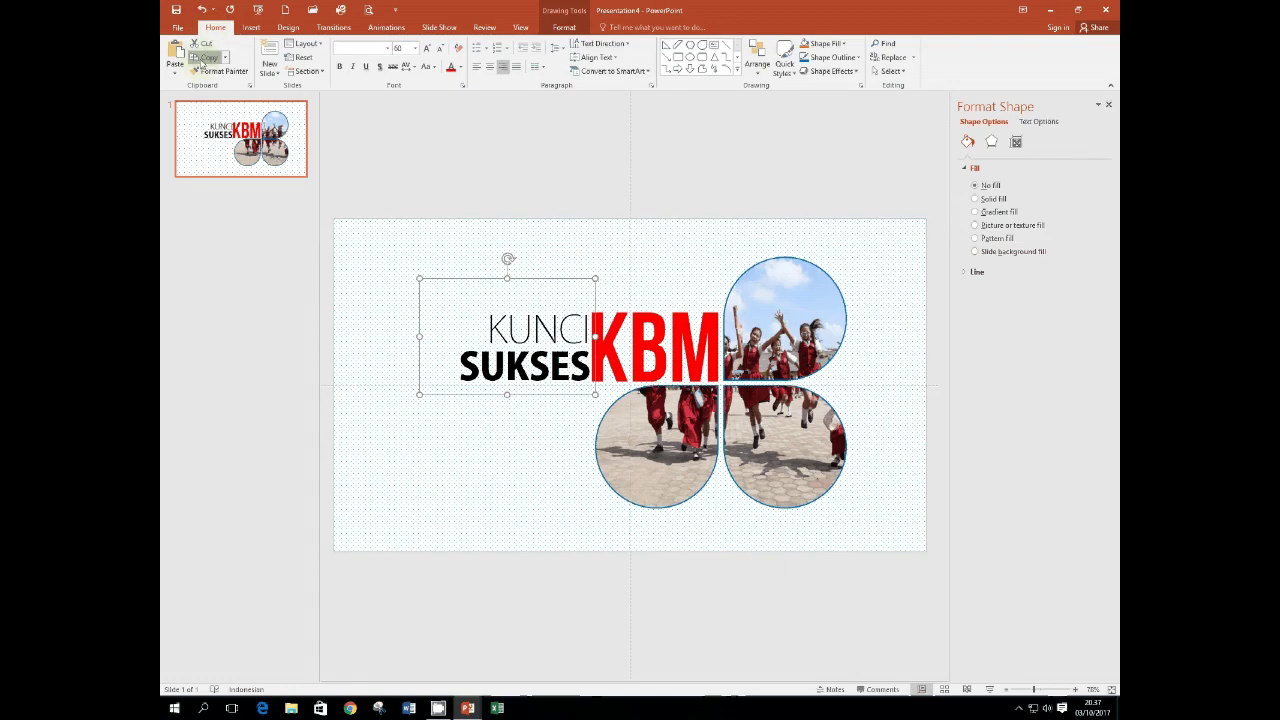
pyautogui.click(174, 50)
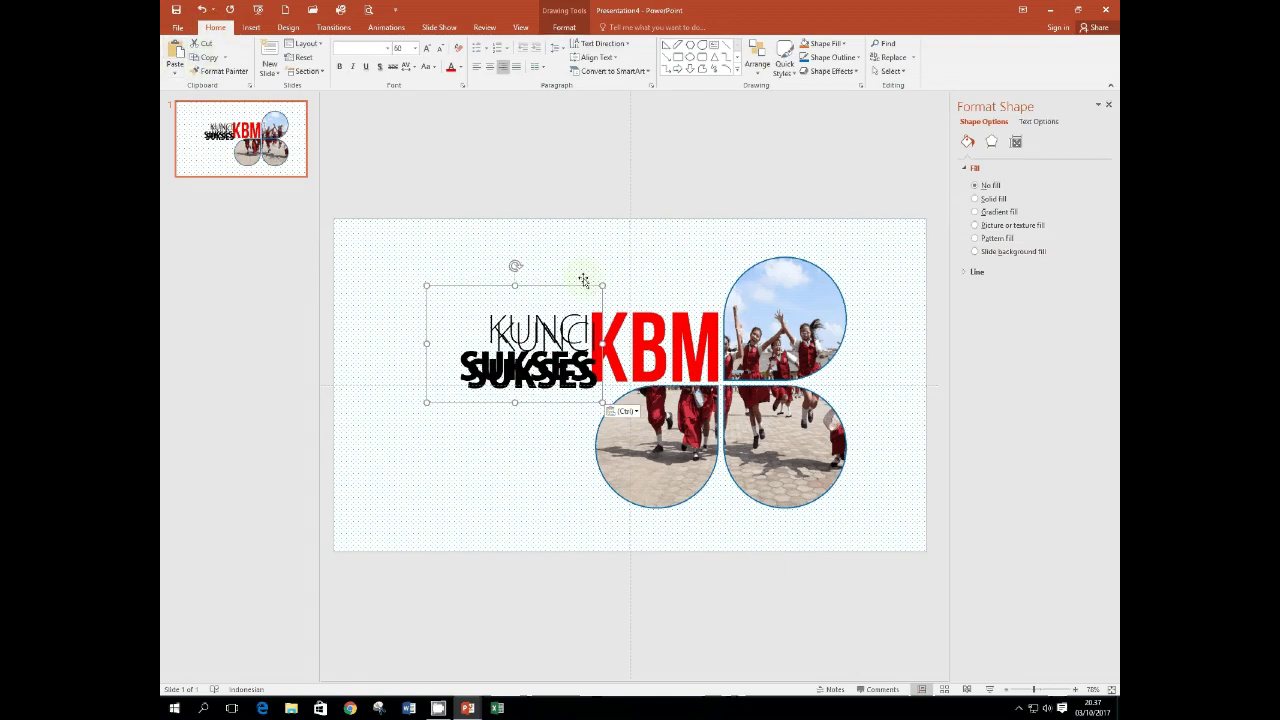
pyautogui.moveTo(543, 296); pyautogui.dragTo(499, 410)
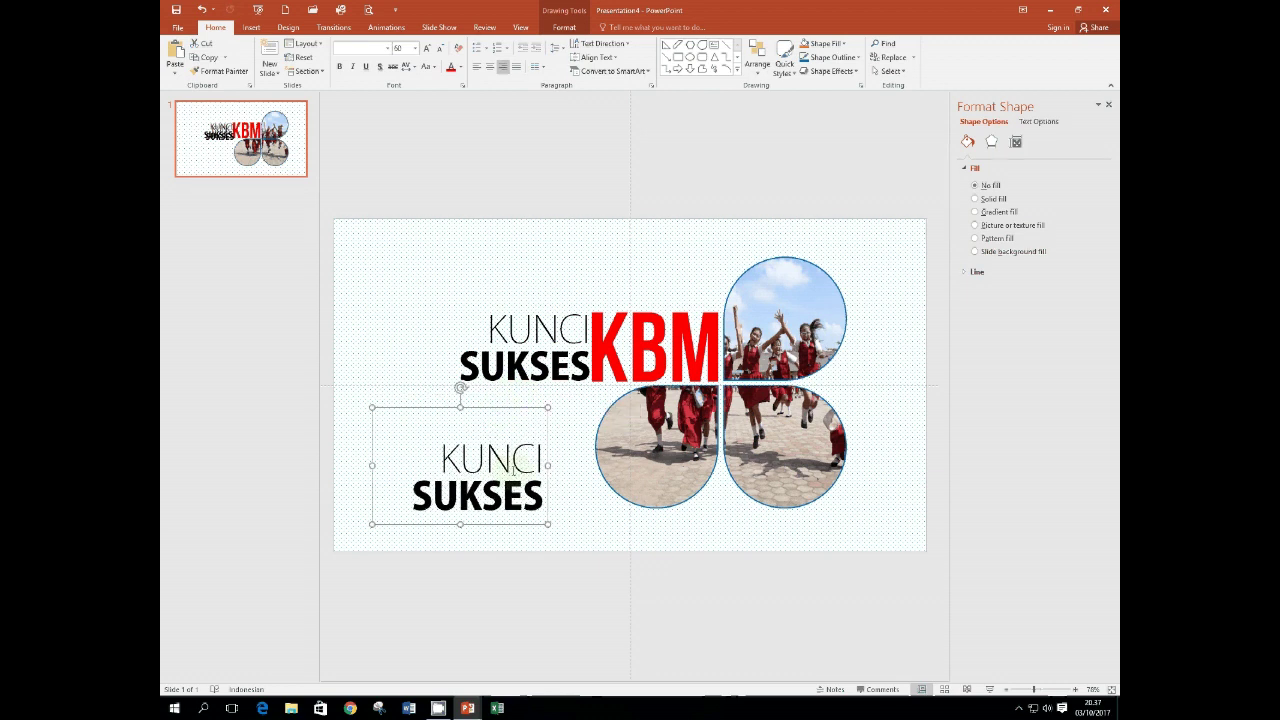
# Shrink the copy's text to size 20 and join KUNCI SUKSES onto one line.
pyautogui.moveTo(441, 458)
pyautogui.mouseDown()
pyautogui.moveTo(505, 468)
pyautogui.moveTo(545, 500)
pyautogui.mouseUp()
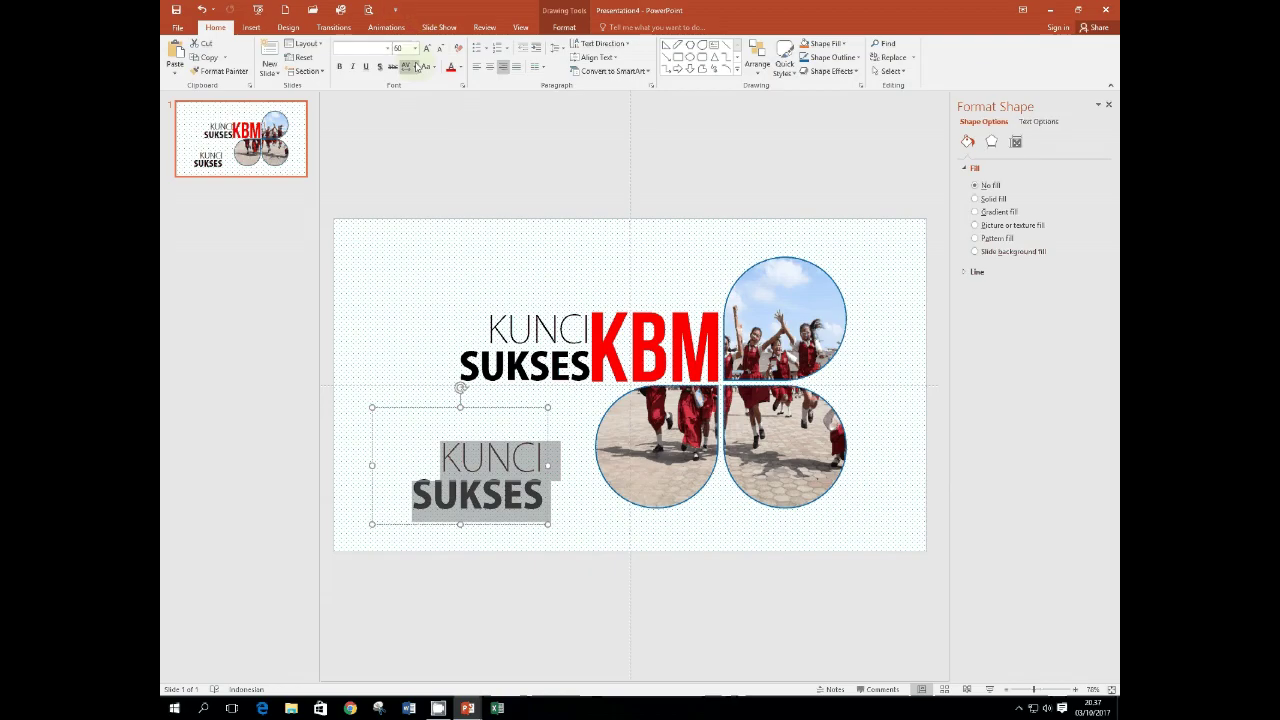
pyautogui.click(416, 48)
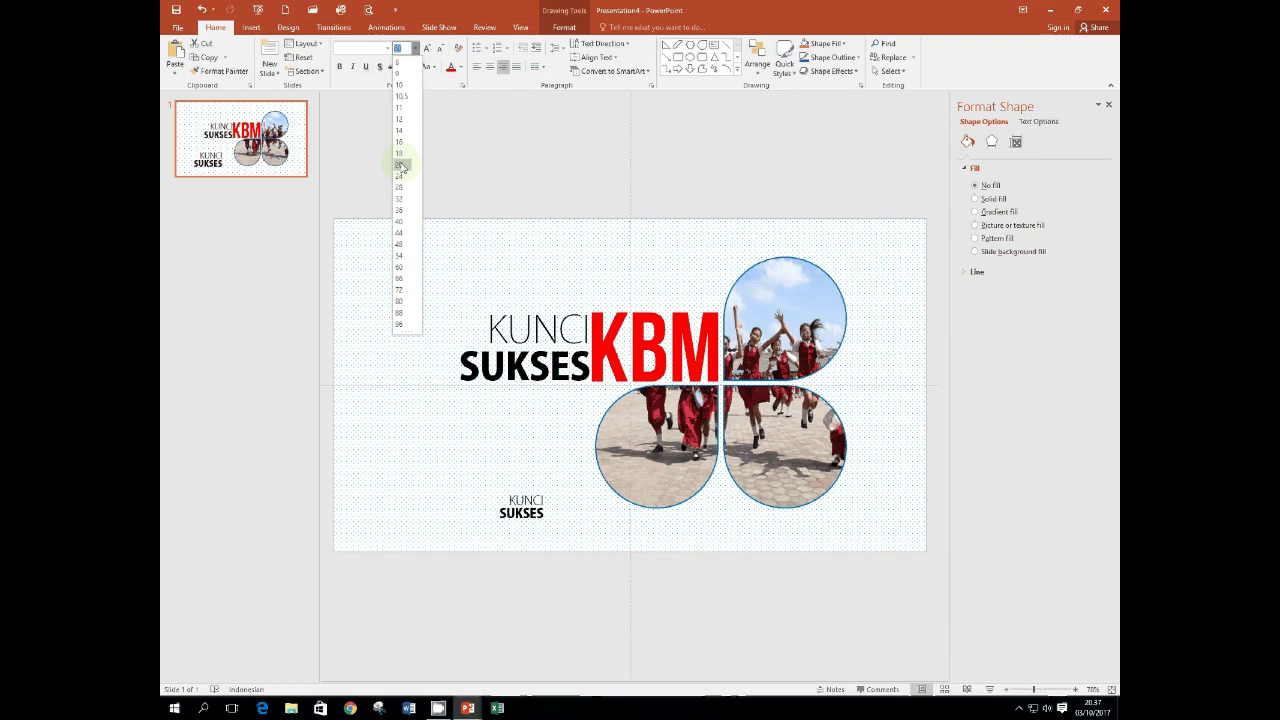
pyautogui.click(400, 163)
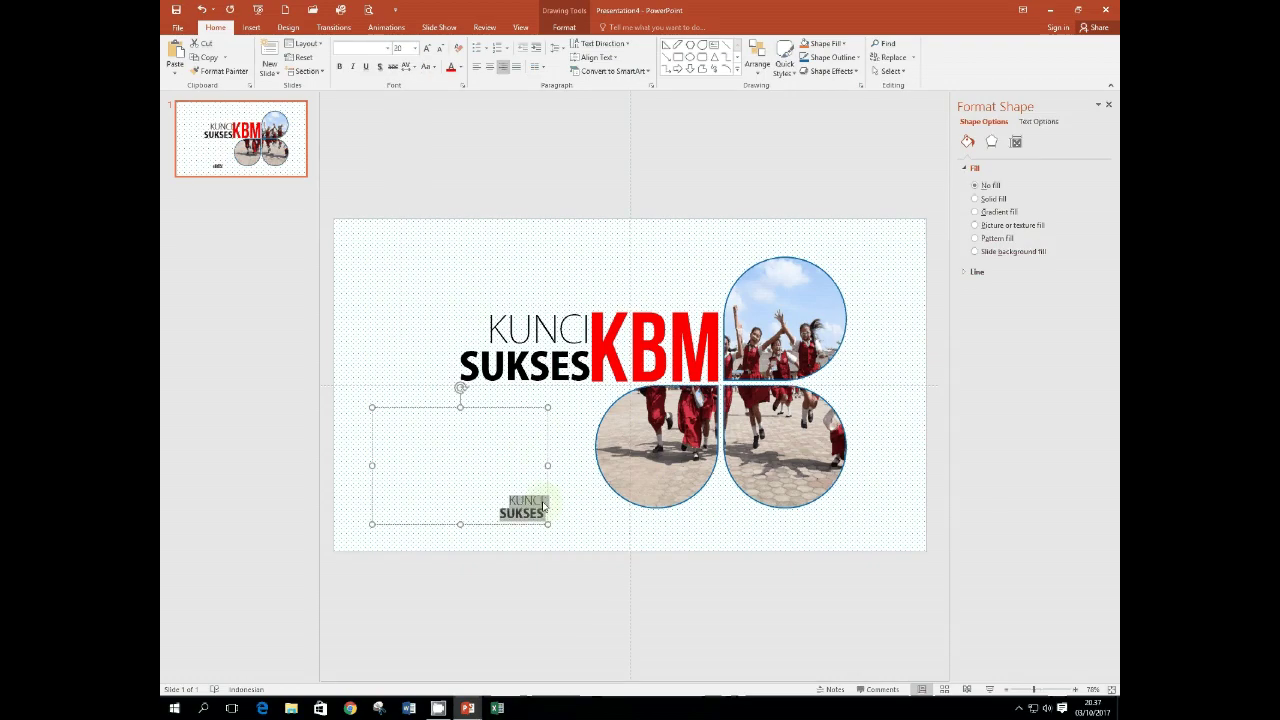
pyautogui.click(544, 507)
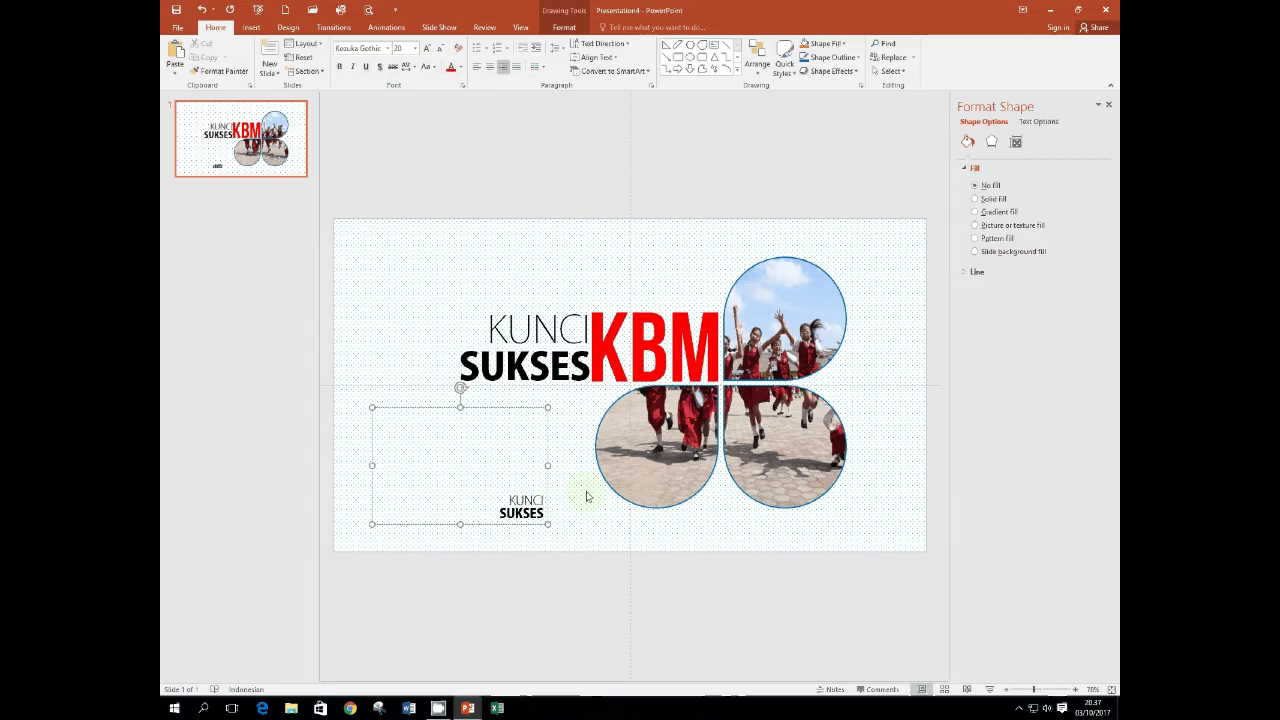
pyautogui.press('Delete')
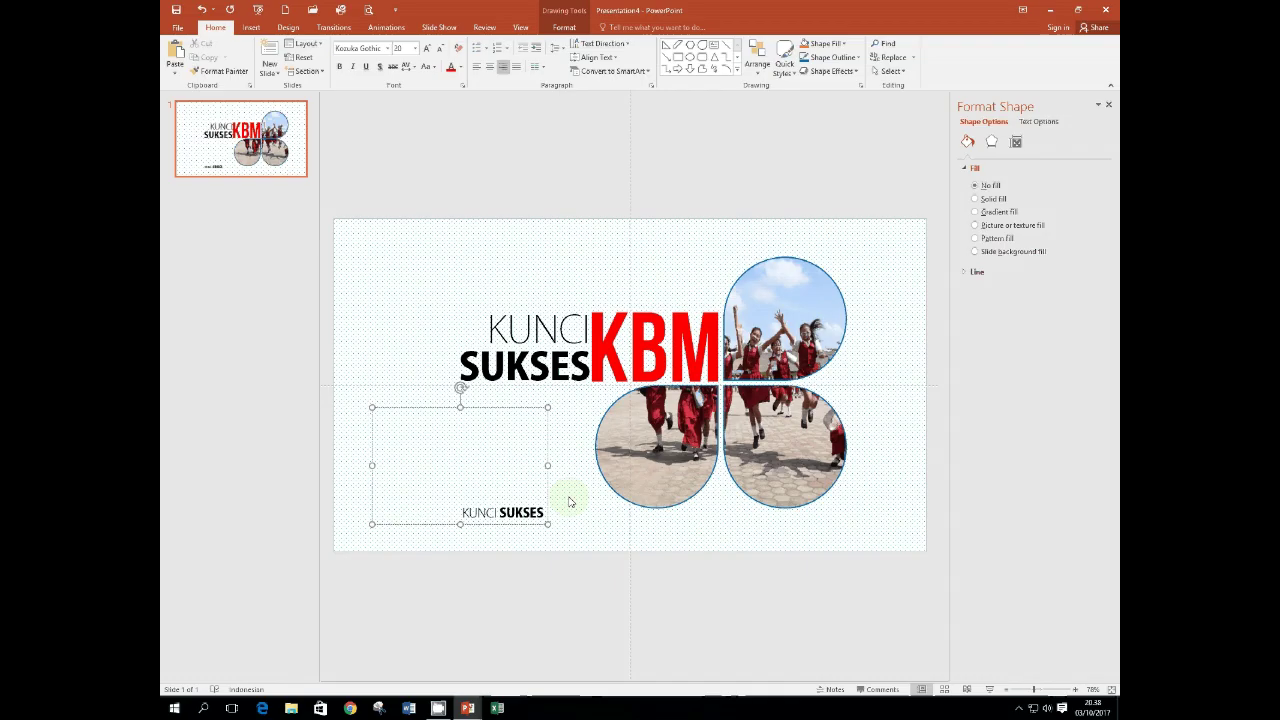
# Add 'Oleh:' to the copied text and replace KUNCI with PAKAR.
pyautogui.write('Oleh')
pyautogui.write(':')
pyautogui.click(495, 513)
pyautogui.moveTo(462, 513); pyautogui.dragTo(496, 513)
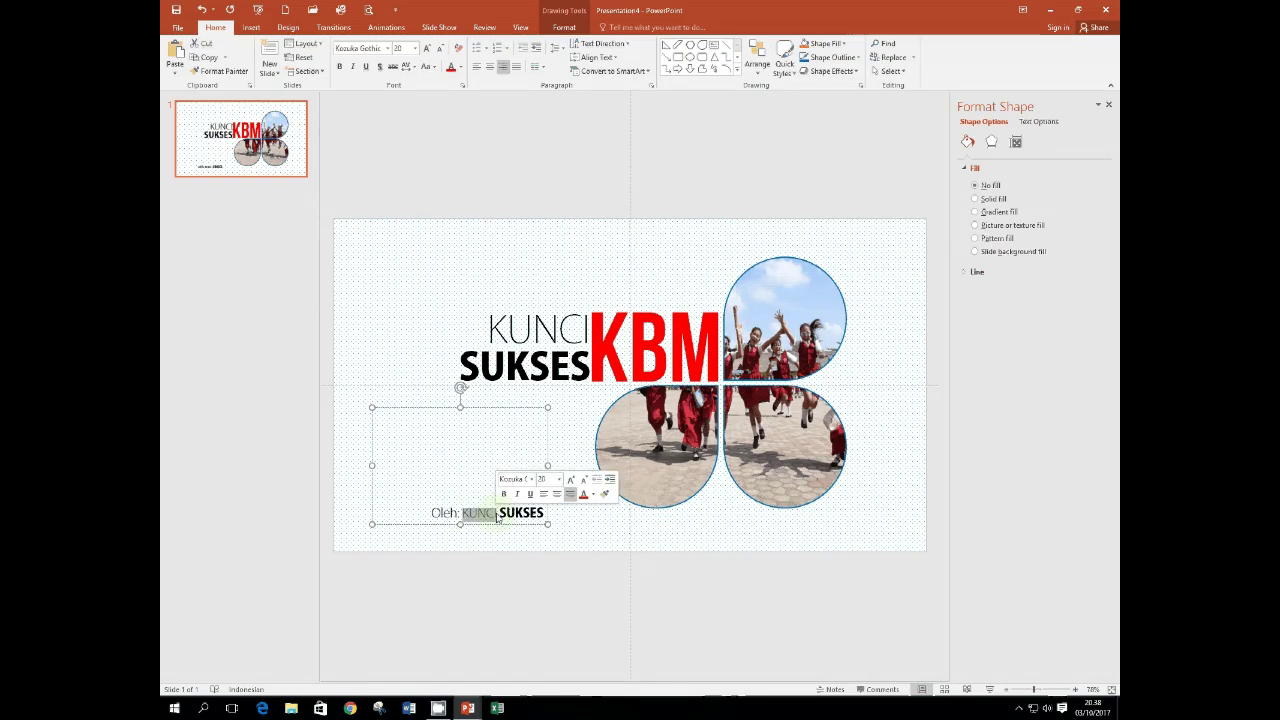
pyautogui.write('pakar')
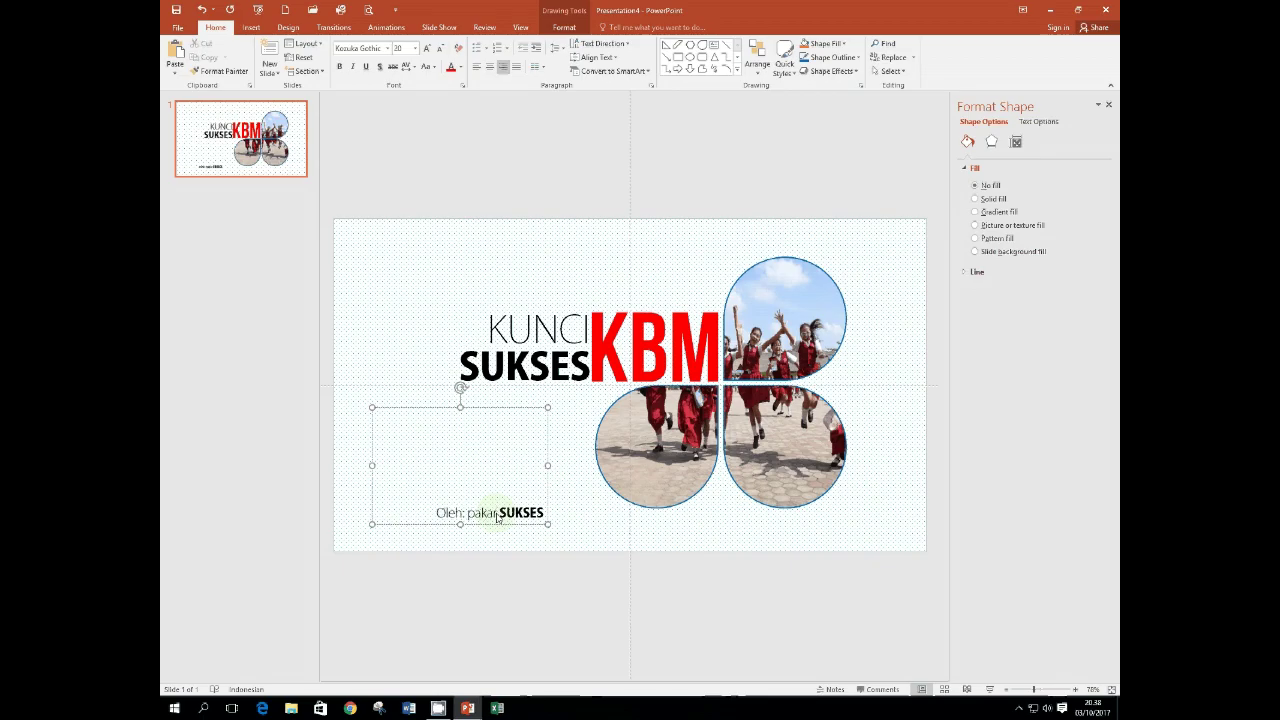
pyautogui.press('BackSpace')
# Replace SUKSES with TUTORIAL, deleting the leftover letters around it.
pyautogui.press('BackSpace')
pyautogui.press('BackSpace')
pyautogui.press('BackSpace')
pyautogui.press('BackSpace')
pyautogui.write('PAKAR')
pyautogui.doubleClick(478, 512)
pyautogui.click(522, 512)
pyautogui.press('BackSpace')
pyautogui.press('BackSpace')
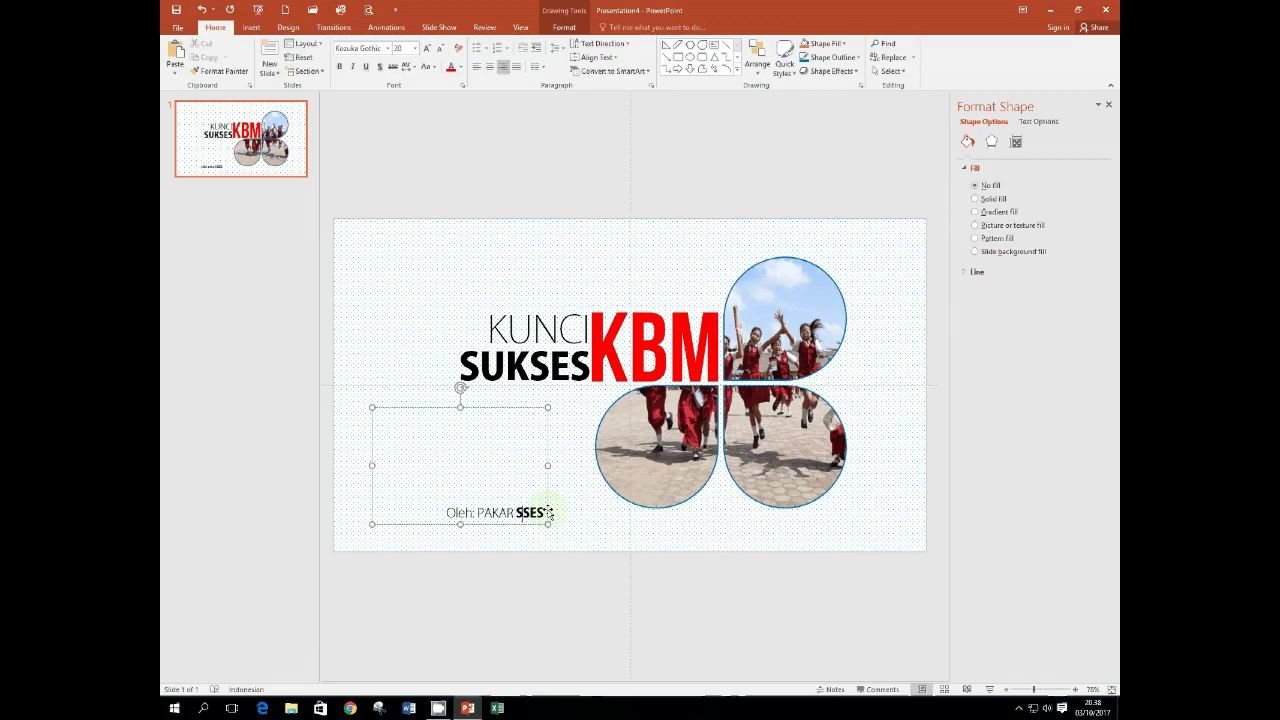
pyautogui.write('TUTORIAL')
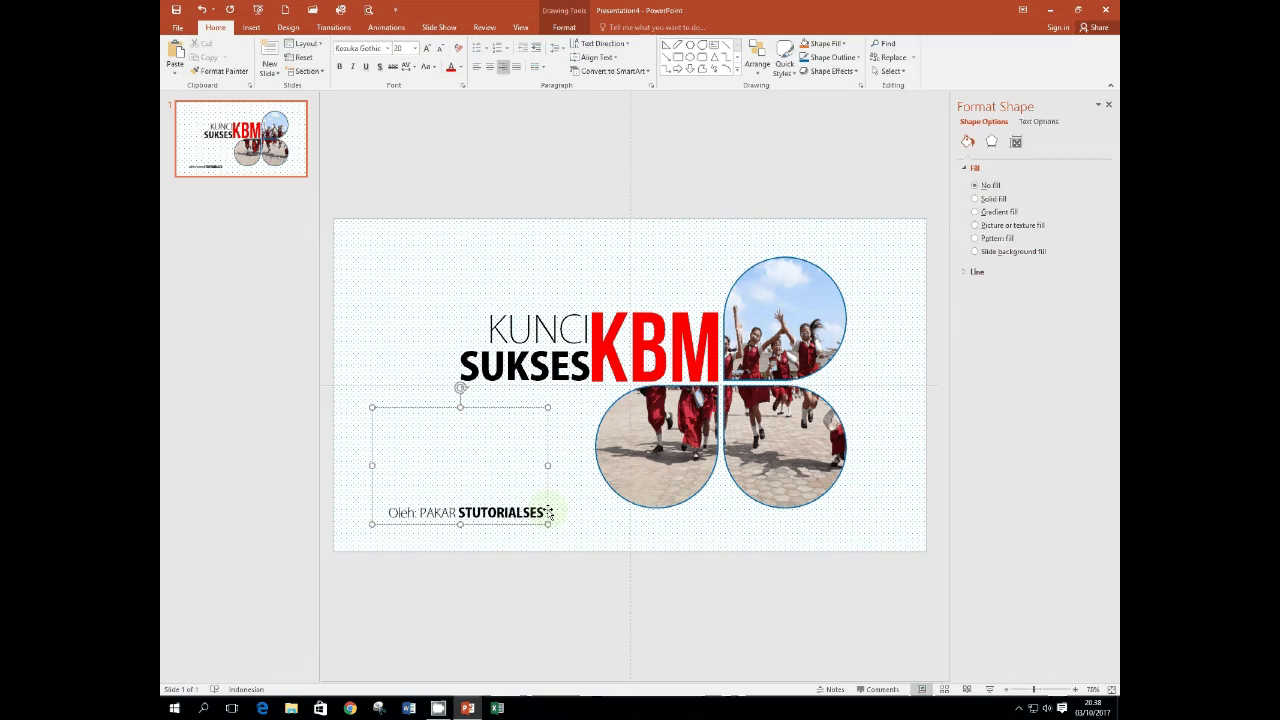
pyautogui.press('Delete')
pyautogui.press('Delete')
pyautogui.press('Delete')
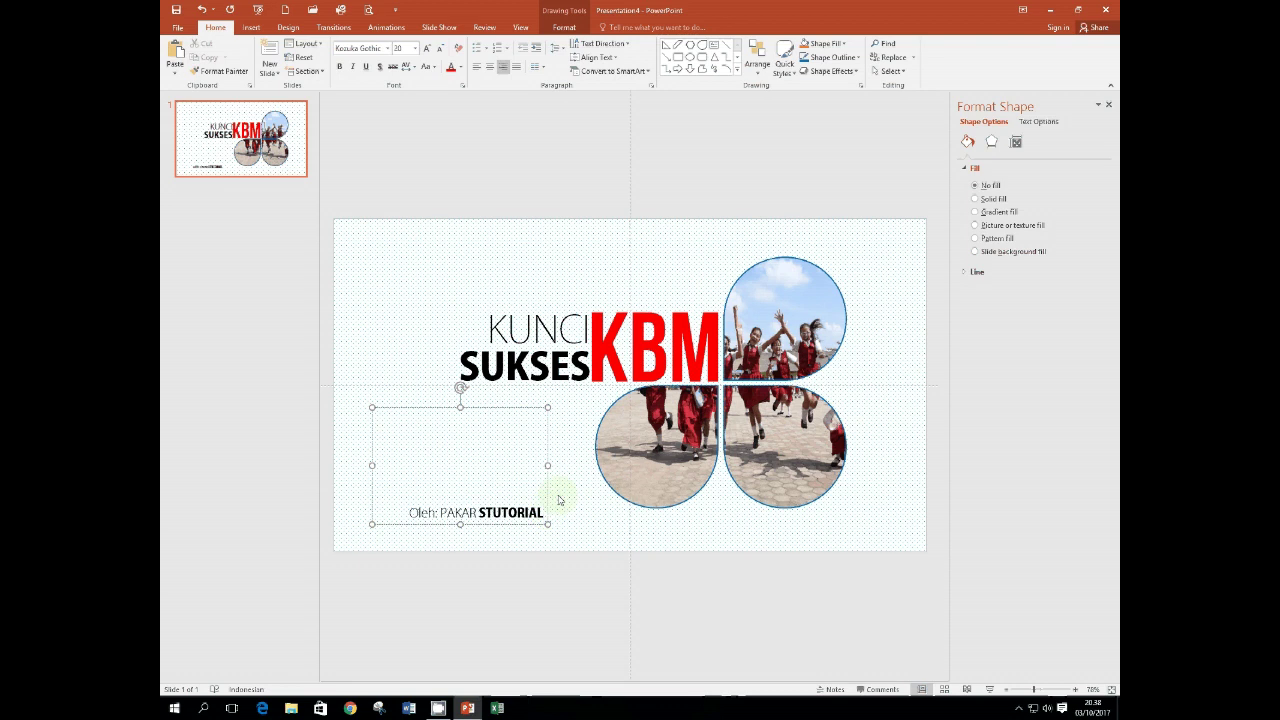
pyautogui.click(485, 512)
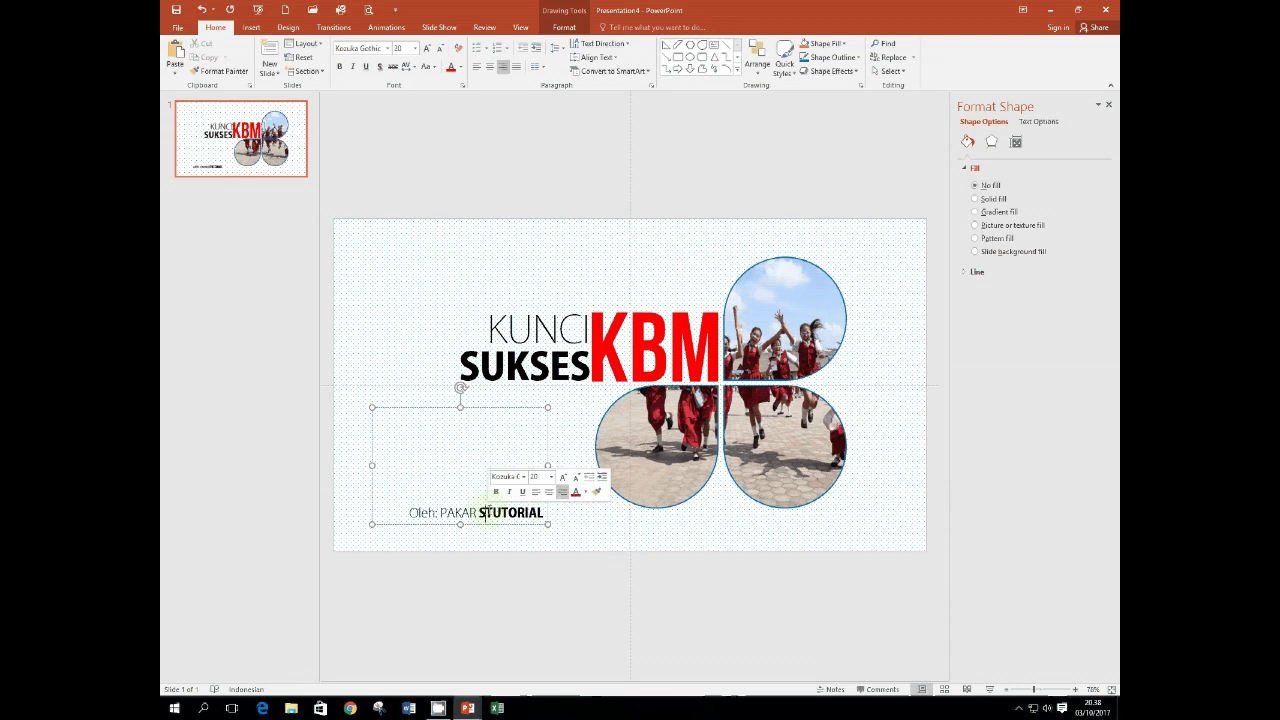
pyautogui.press('BackSpace')
pyautogui.press('BackSpace')
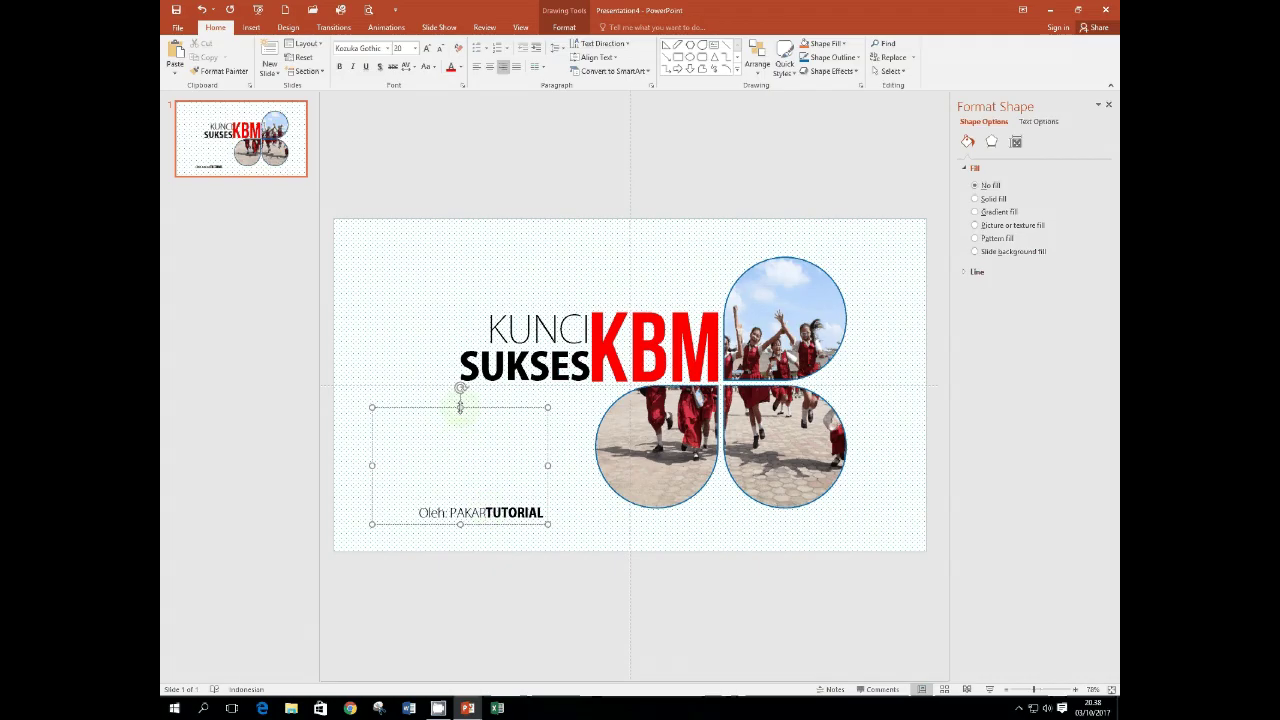
# Shrink the credit text box to fit snugly around its text.
pyautogui.click(453, 425)
pyautogui.click(450, 488)
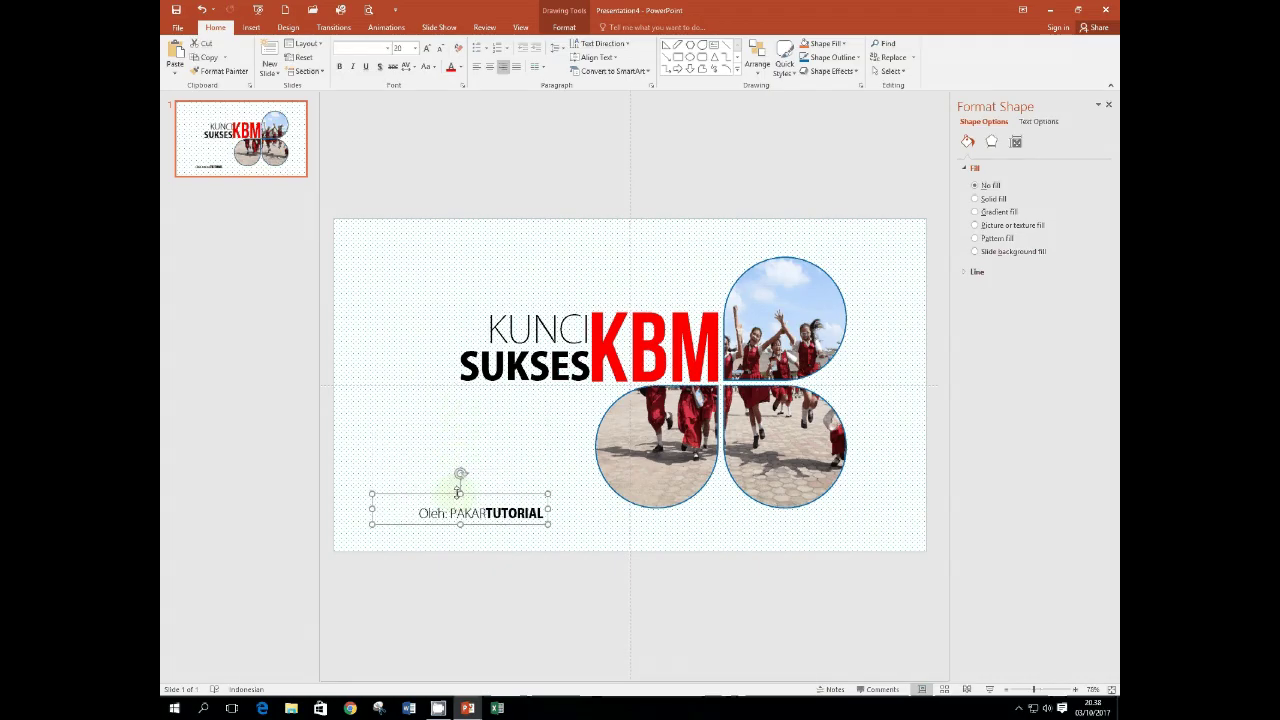
pyautogui.click(418, 444)
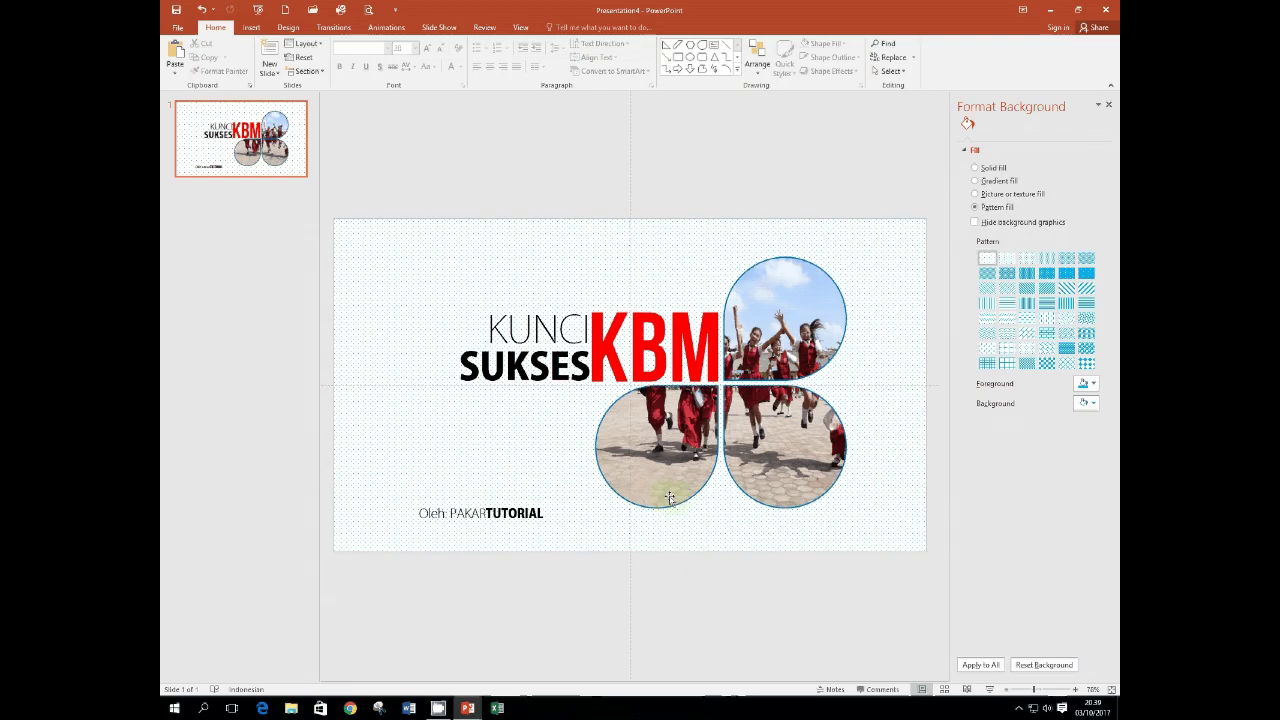
pyautogui.click(801, 293)
# Copy the upper-right photo circle, move the copy lower left, and shrink it beside the credit.
pyautogui.click(815, 269)
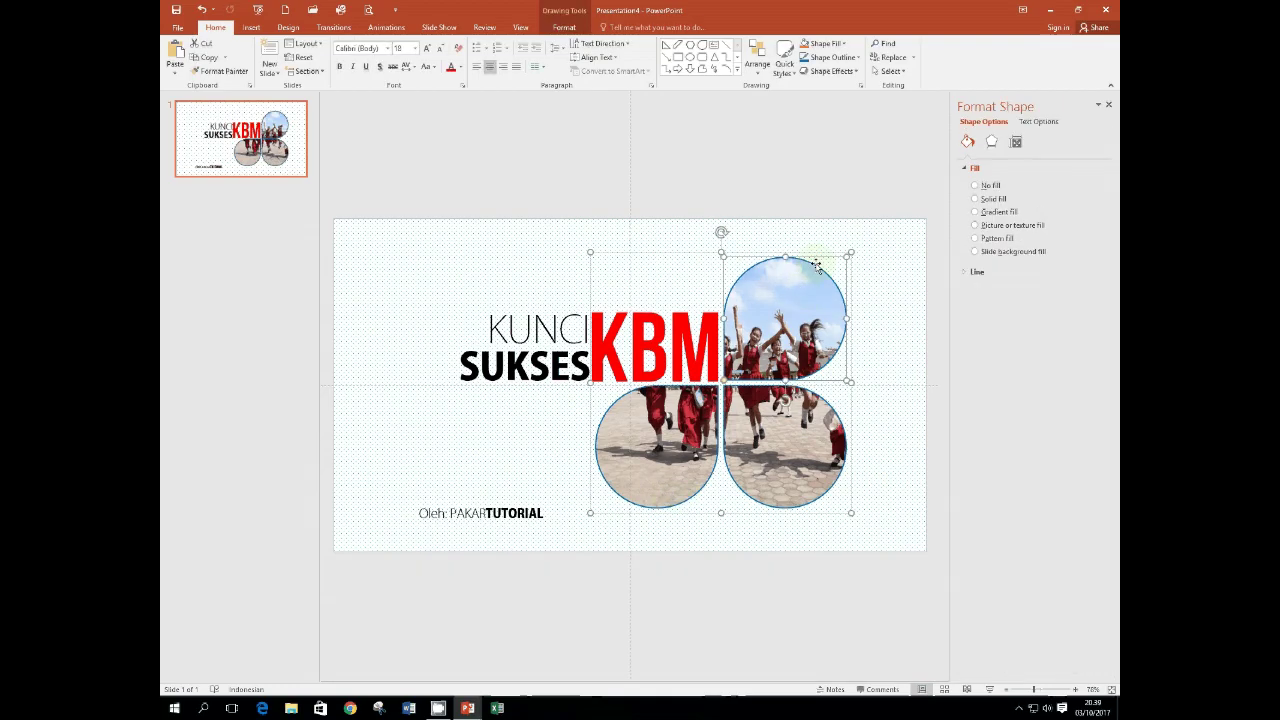
pyautogui.click(201, 59)
pyautogui.click(176, 53)
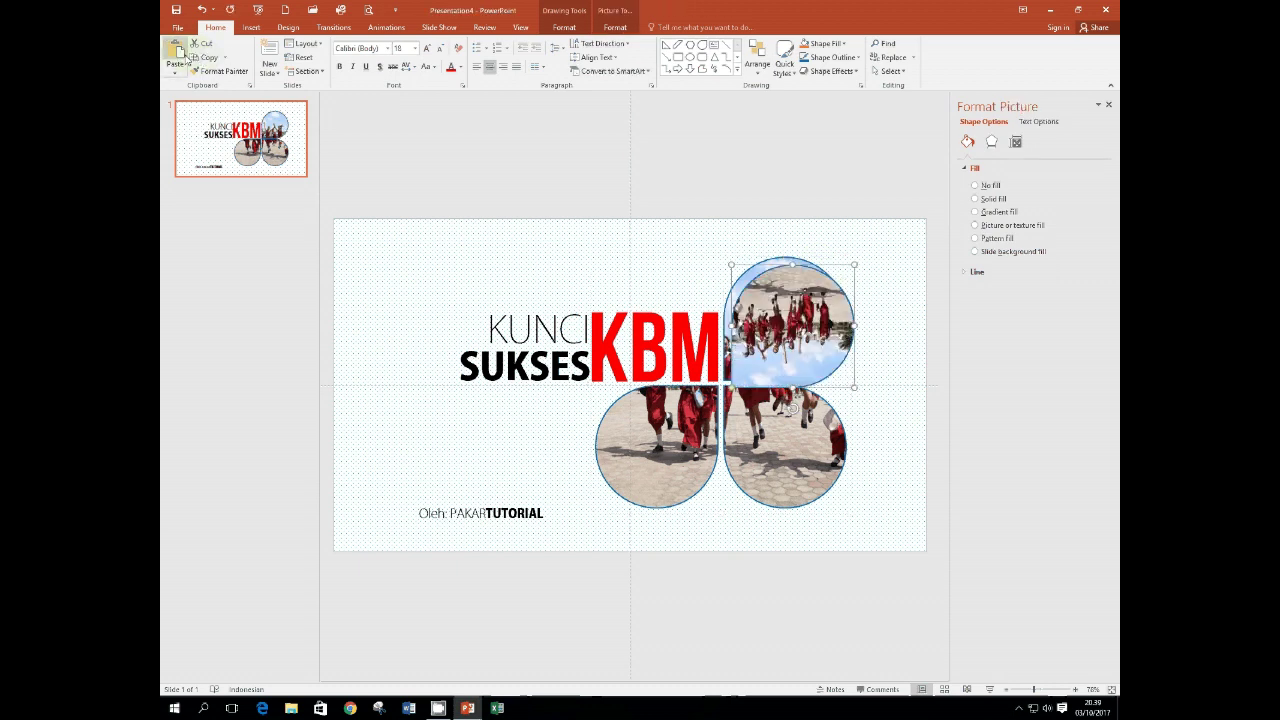
pyautogui.moveTo(773, 300)
pyautogui.mouseDown()
pyautogui.moveTo(394, 444)
pyautogui.moveTo(417, 482)
pyautogui.mouseUp()
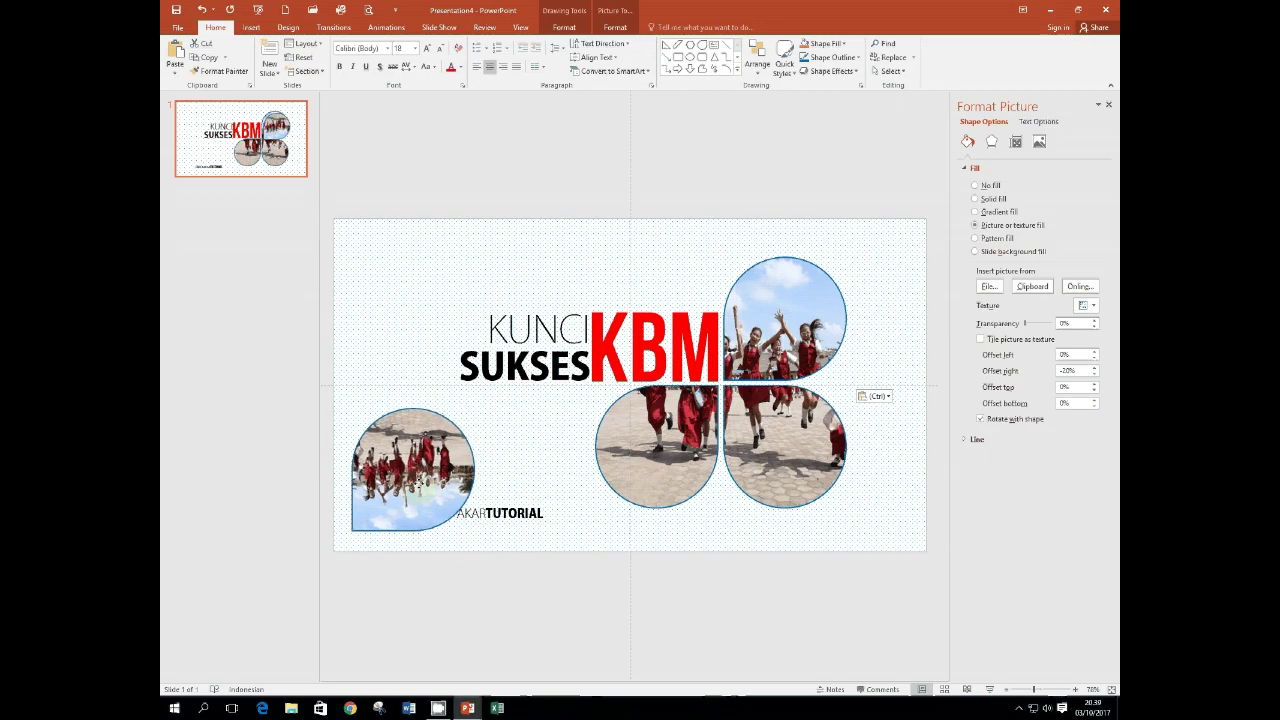
pyautogui.moveTo(417, 482); pyautogui.dragTo(417, 486)
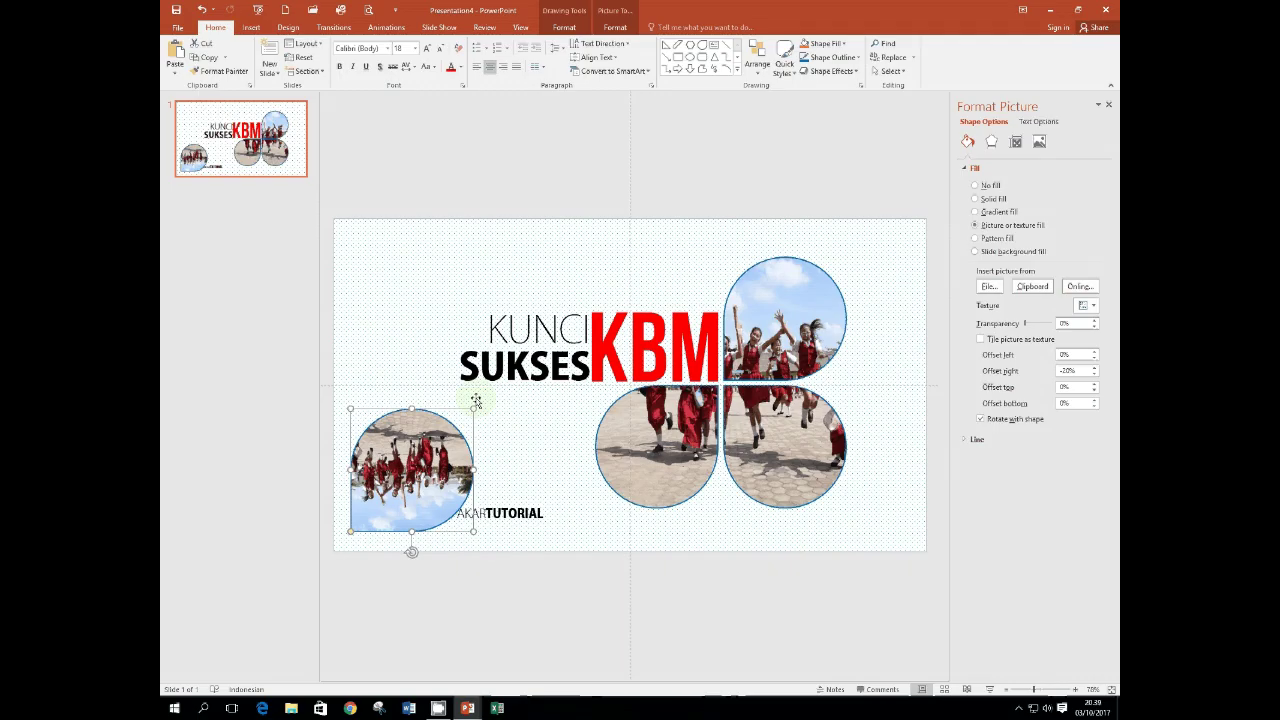
pyautogui.moveTo(474, 408); pyautogui.dragTo(387, 497)
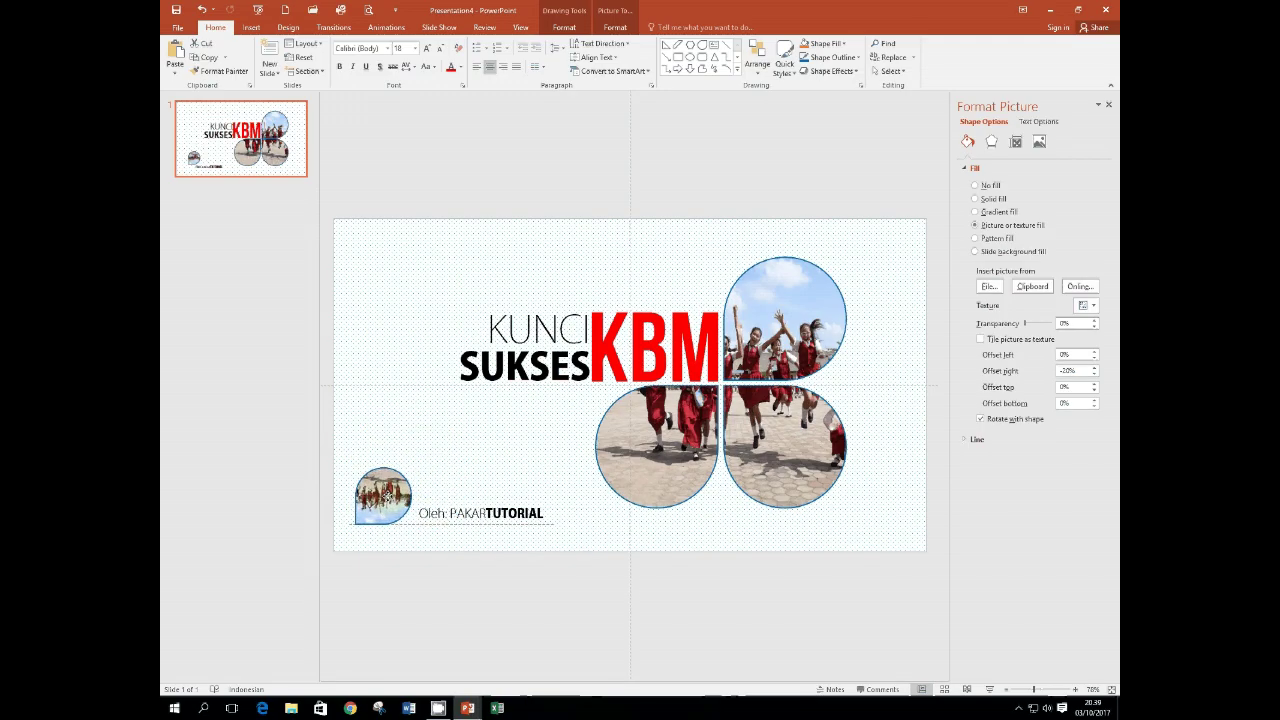
pyautogui.moveTo(386, 497); pyautogui.dragTo(386, 497)
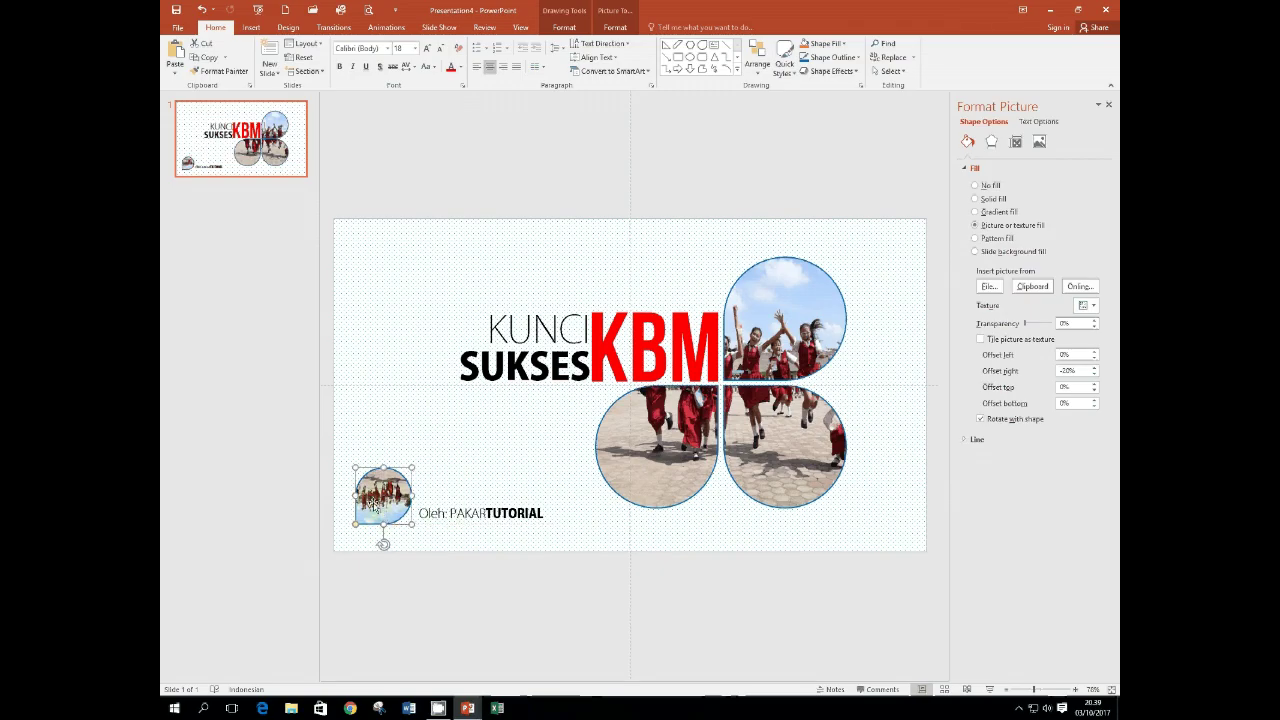
# Fill the small circle with a portrait picture file from the Pictures folder.
pyautogui.moveTo(373, 498)
pyautogui.mouseDown()
pyautogui.moveTo(387, 495)
pyautogui.moveTo(388, 509)
pyautogui.moveTo(383, 490)
pyautogui.mouseUp()
pyautogui.click(988, 287)
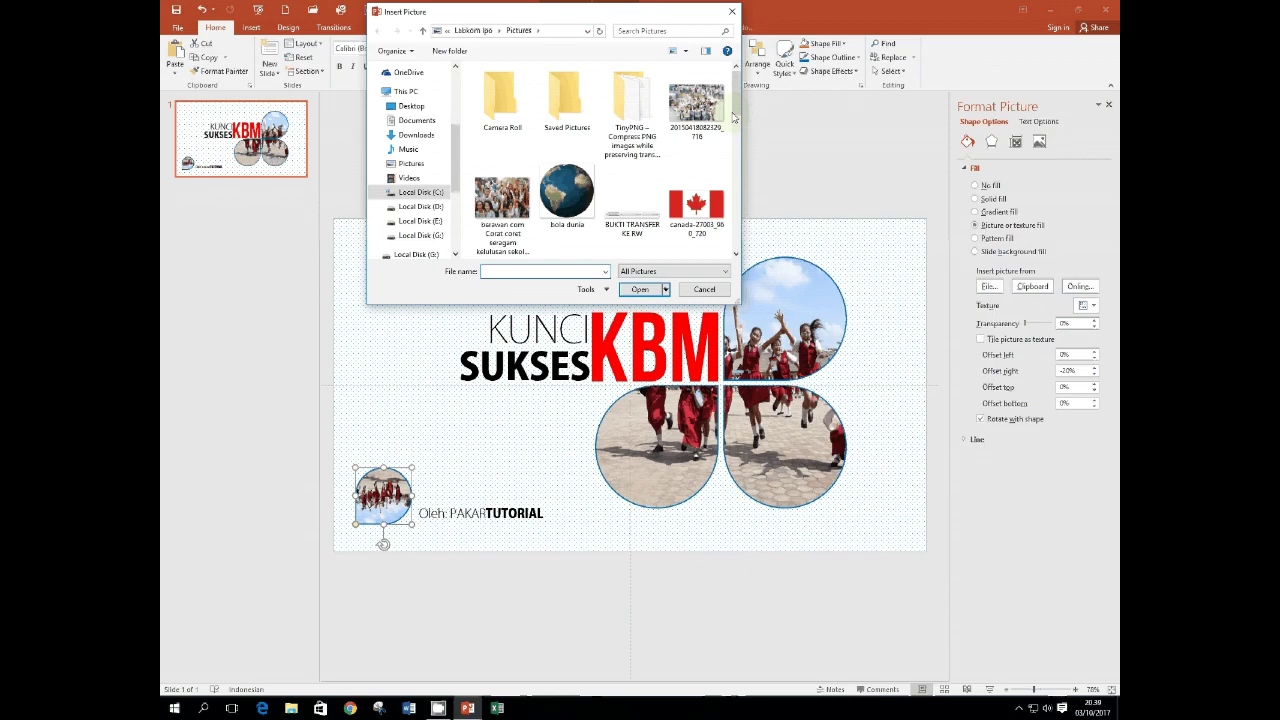
pyautogui.moveTo(737, 104); pyautogui.dragTo(730, 226)
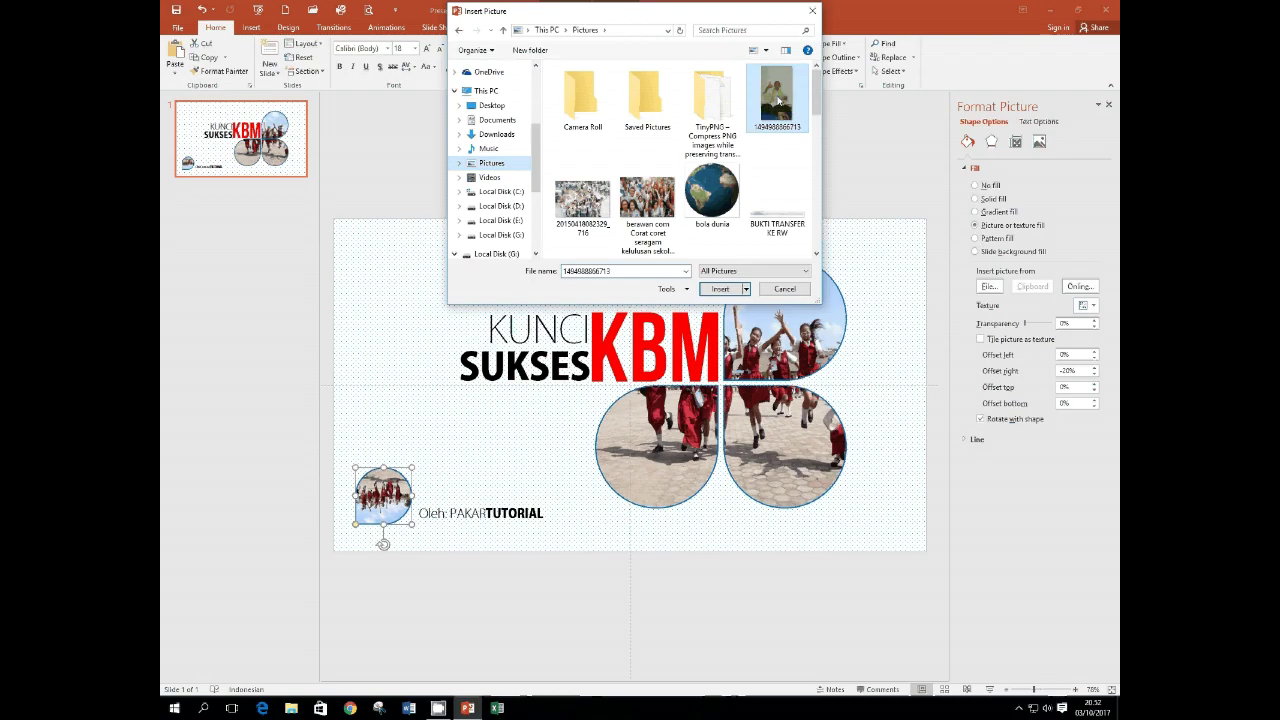
pyautogui.click(720, 289)
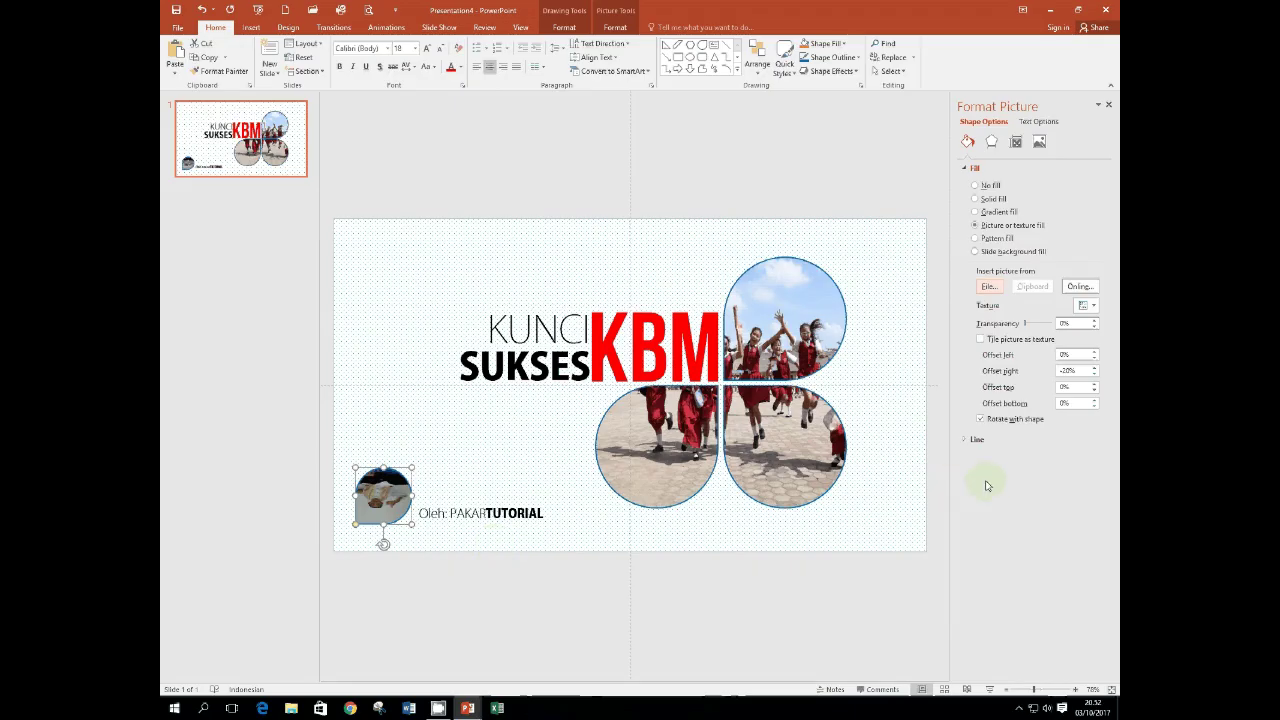
# Stop the portrait rotating with its shape and lower its bottom offset.
pyautogui.click(981, 421)
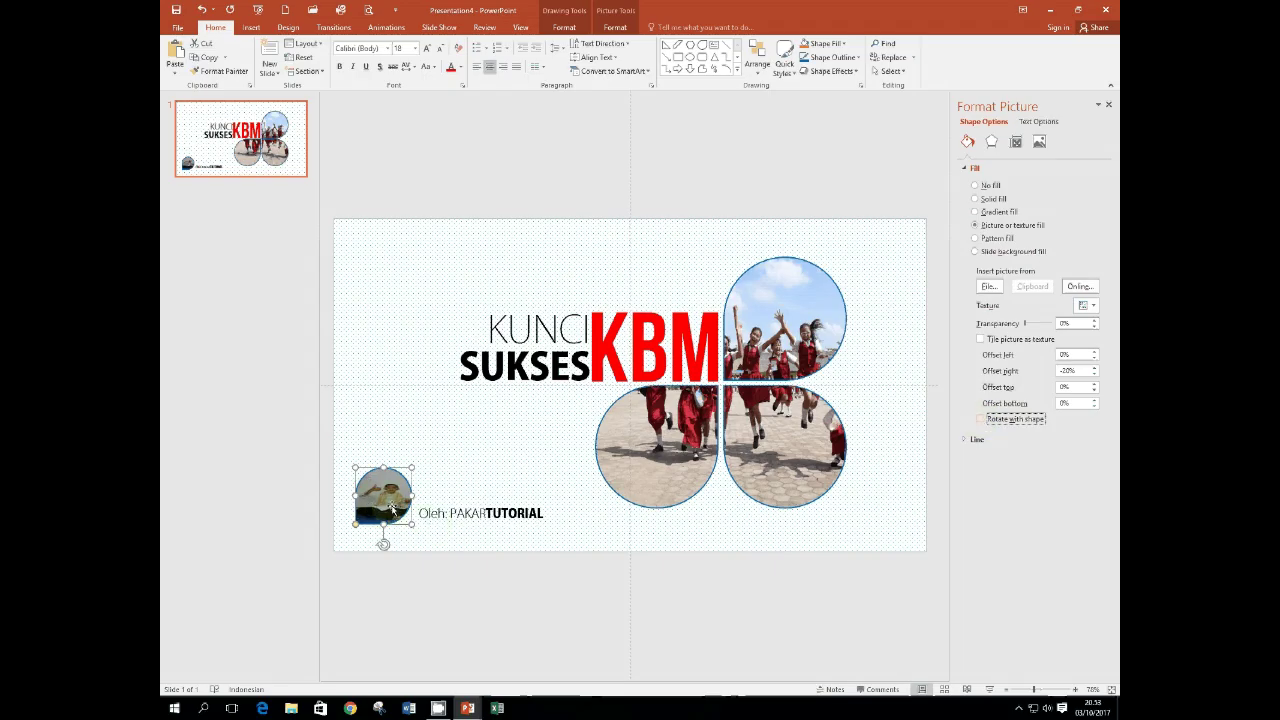
pyautogui.moveTo(392, 511); pyautogui.dragTo(381, 511)
pyautogui.click(1095, 408)
pyautogui.click(1095, 408)
pyautogui.click(1095, 408)
pyautogui.click(1095, 408)
pyautogui.click(1095, 409)
pyautogui.click(1095, 409)
pyautogui.click(1095, 409)
pyautogui.click(1096, 411)
pyautogui.click(1096, 411)
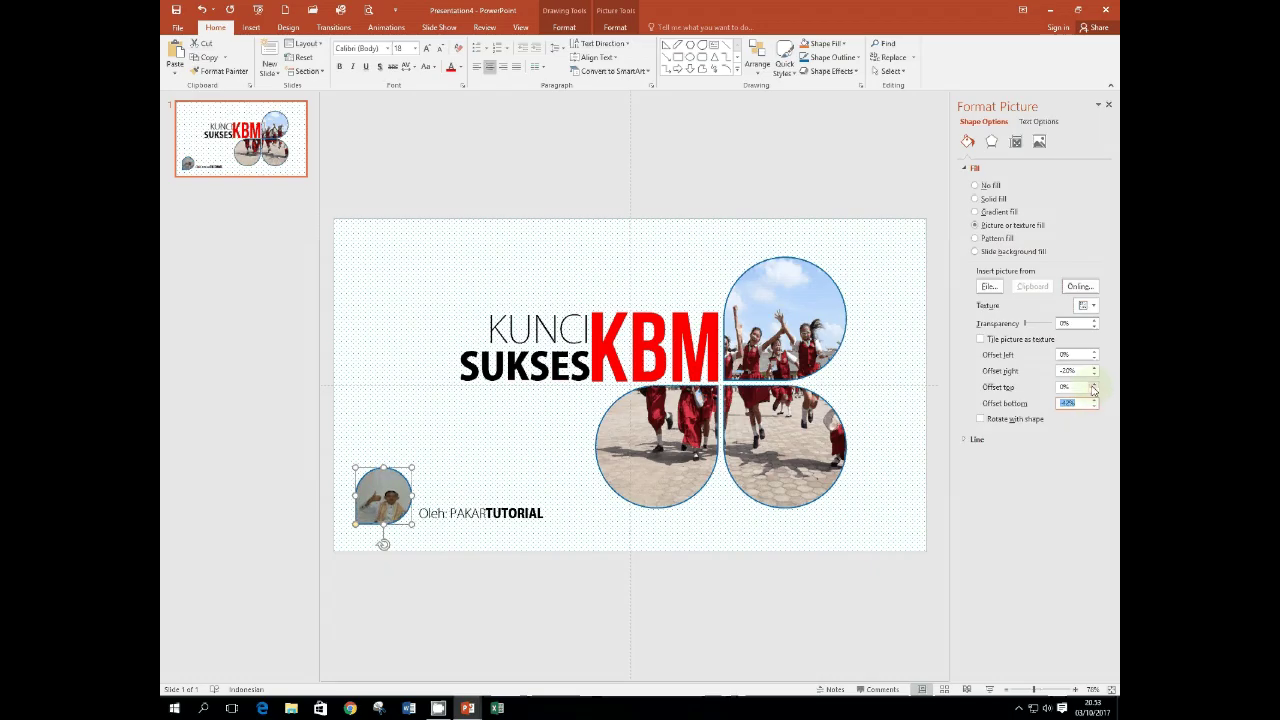
# Lower the portrait's top offset so the person sits neatly inside the circle.
pyautogui.click(1094, 391)
pyautogui.click(1094, 391)
pyautogui.click(1094, 391)
pyautogui.click(1094, 391)
pyautogui.click(1094, 391)
pyautogui.click(1094, 391)
pyautogui.click(1094, 391)
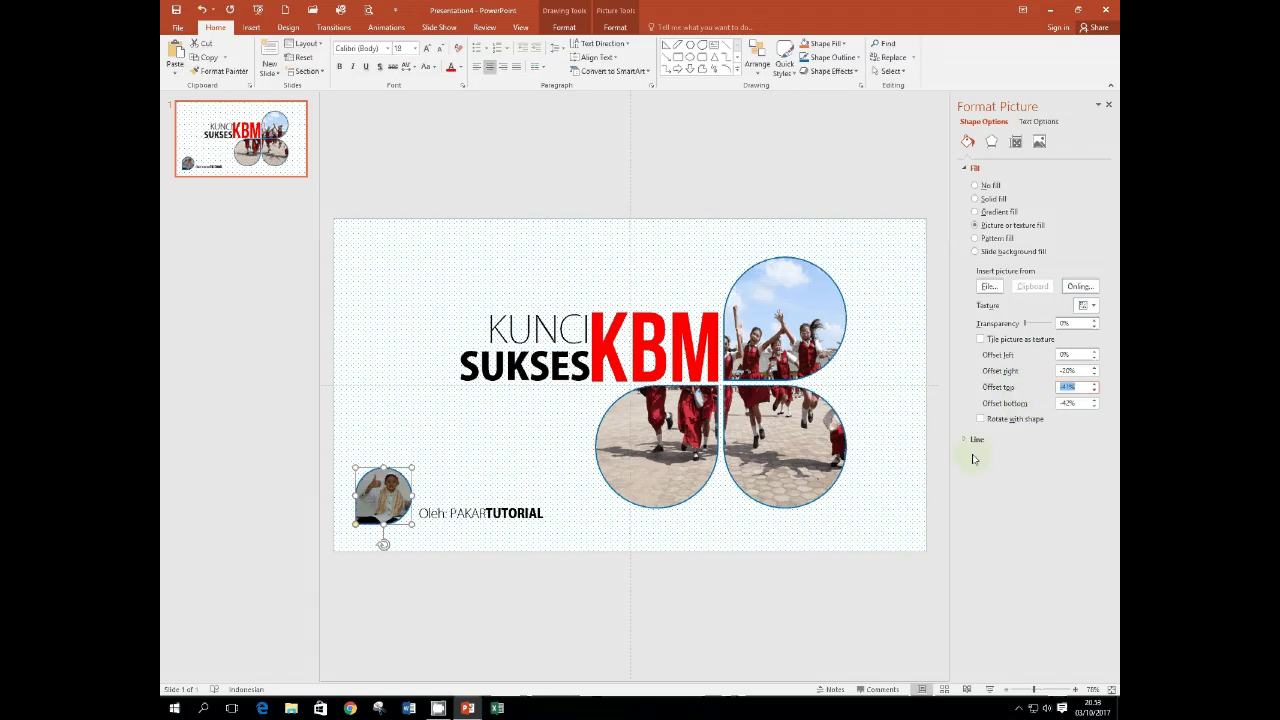
pyautogui.click(497, 450)
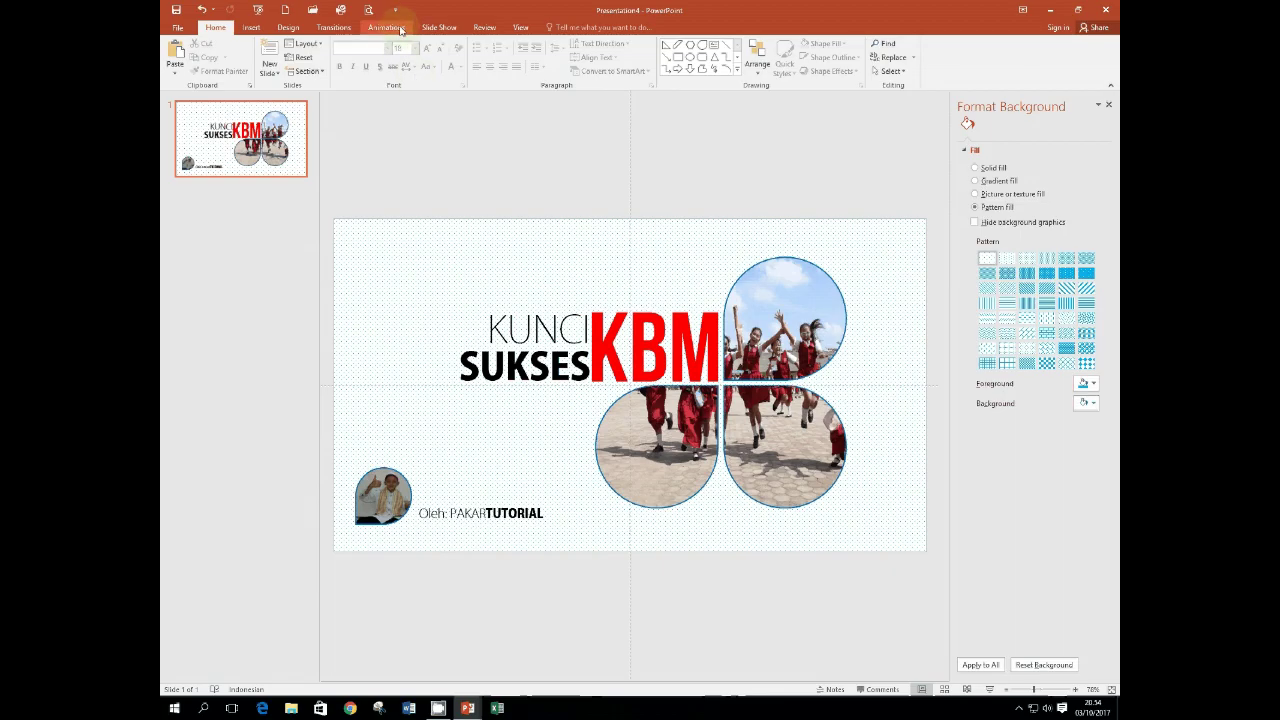
# Apply the Wheel entrance animation to the group of photo circles.
pyautogui.click(405, 27)
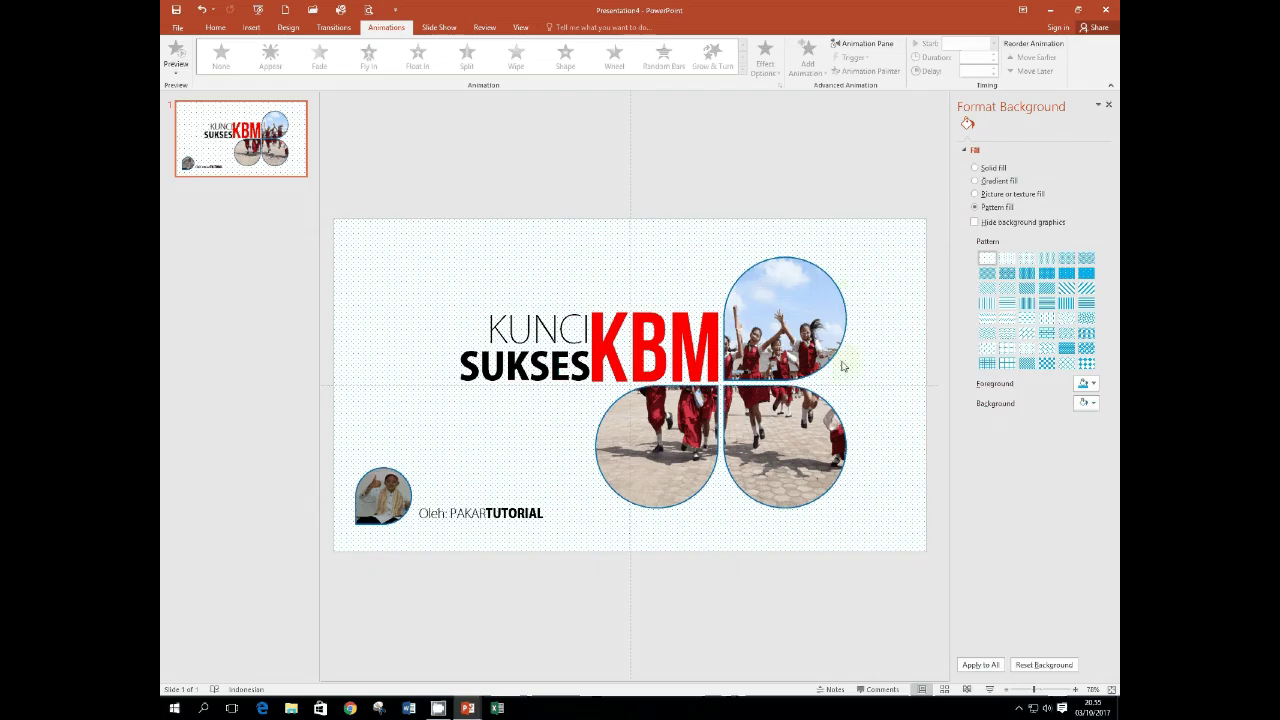
pyautogui.click(779, 430)
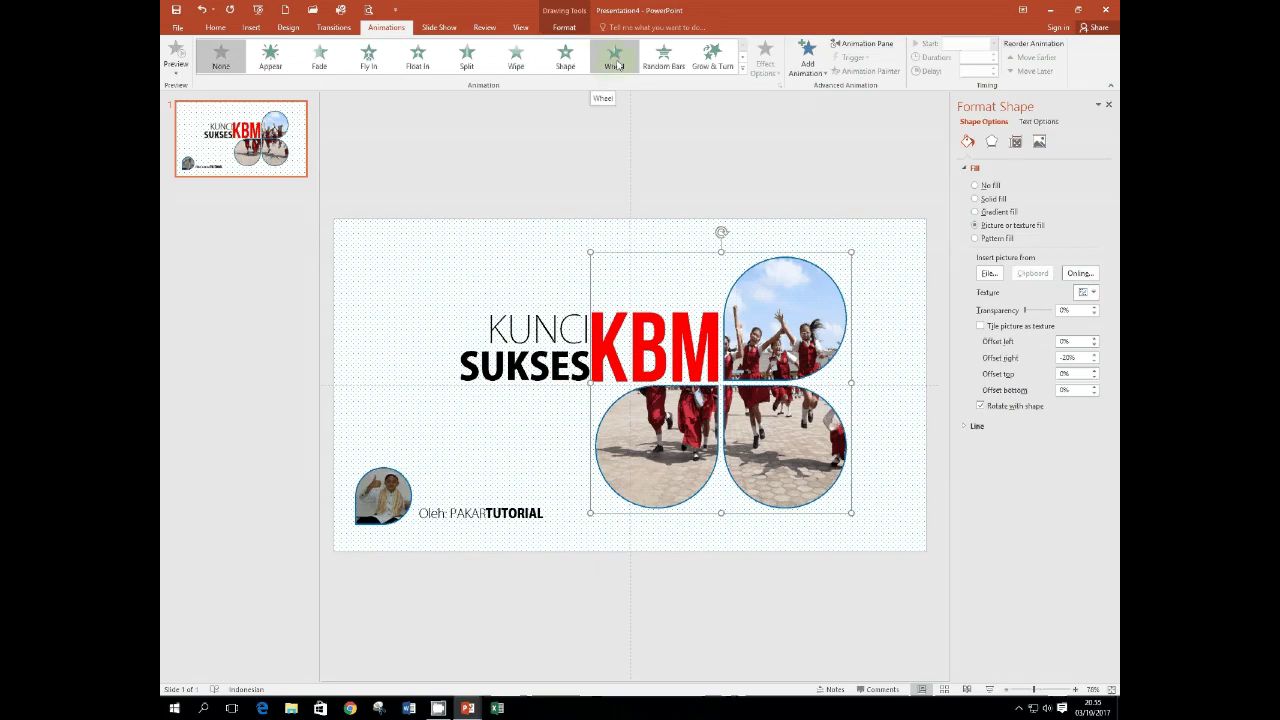
pyautogui.click(617, 63)
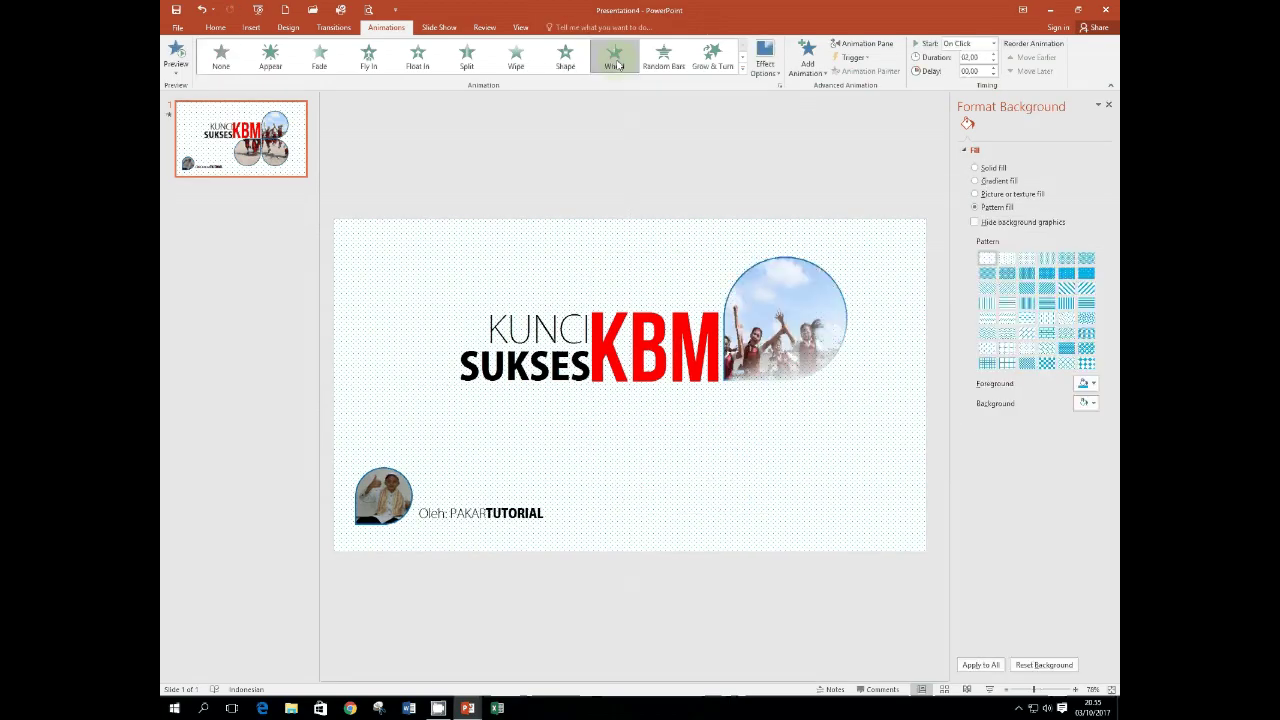
pyautogui.click(650, 177)
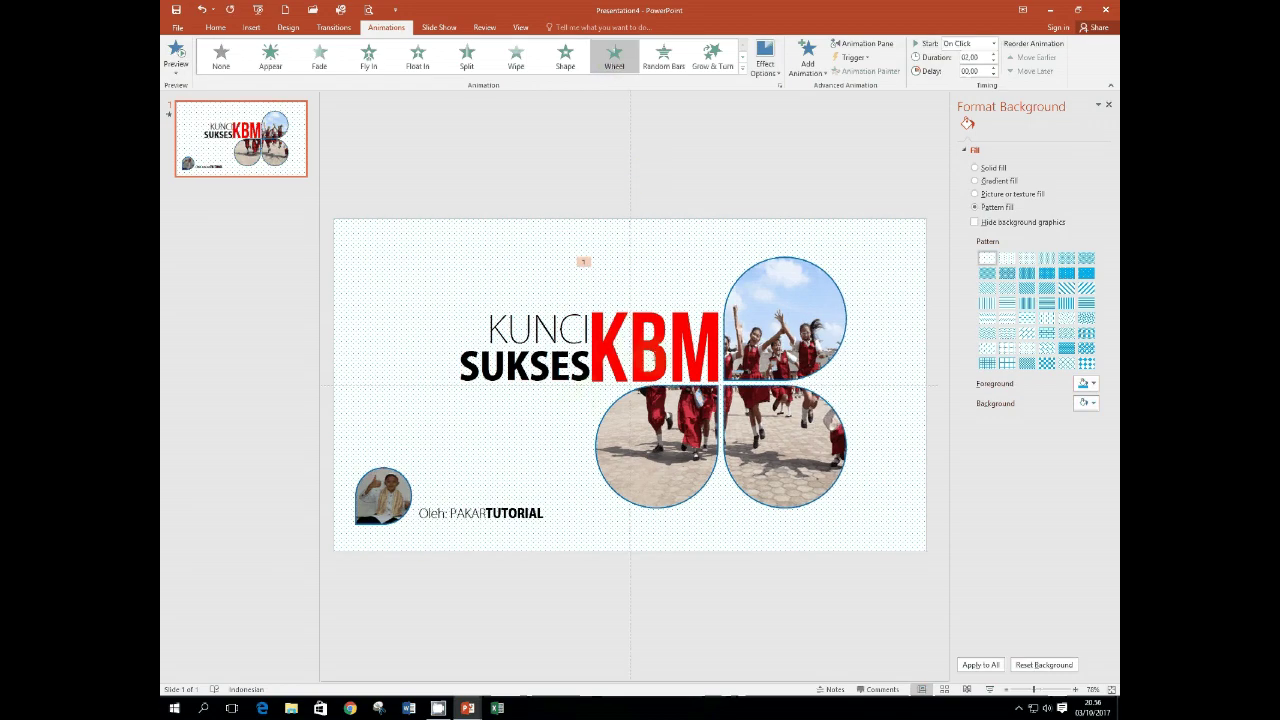
pyautogui.click(648, 340)
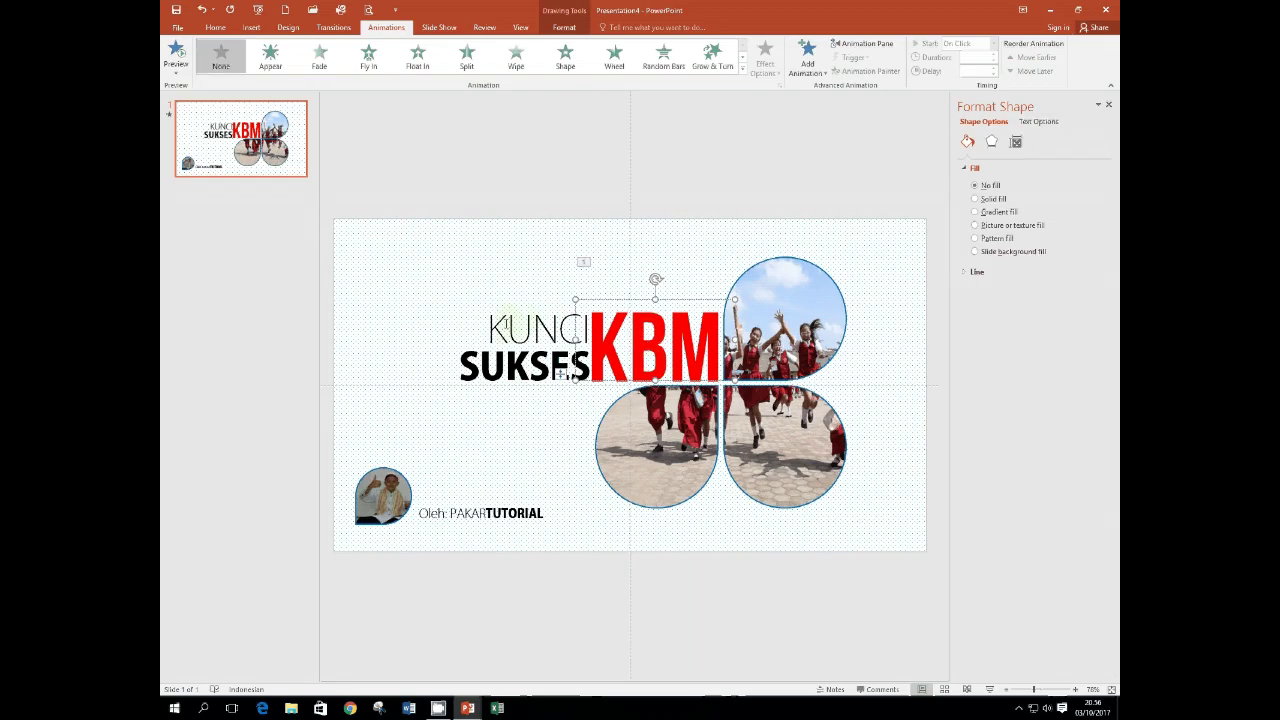
pyautogui.click(560, 372)
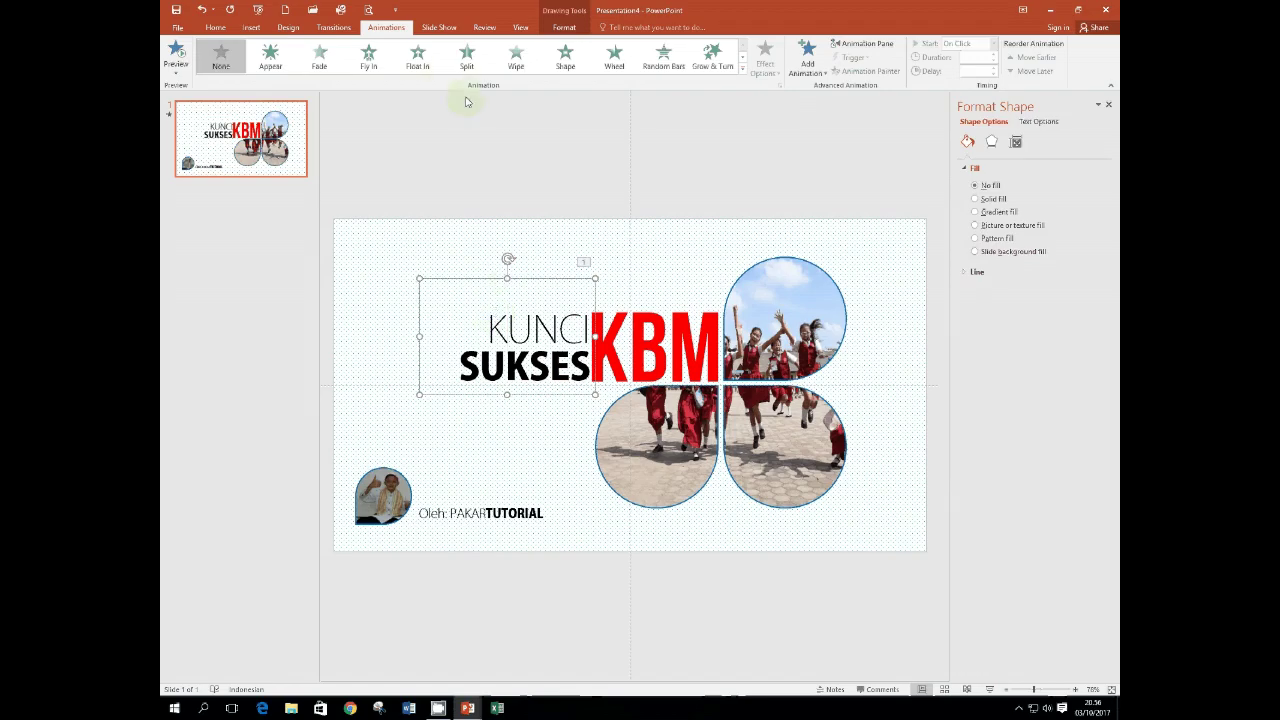
# Give the KUNCI SUKSES title a Fly In entrance from the left.
pyautogui.click(370, 62)
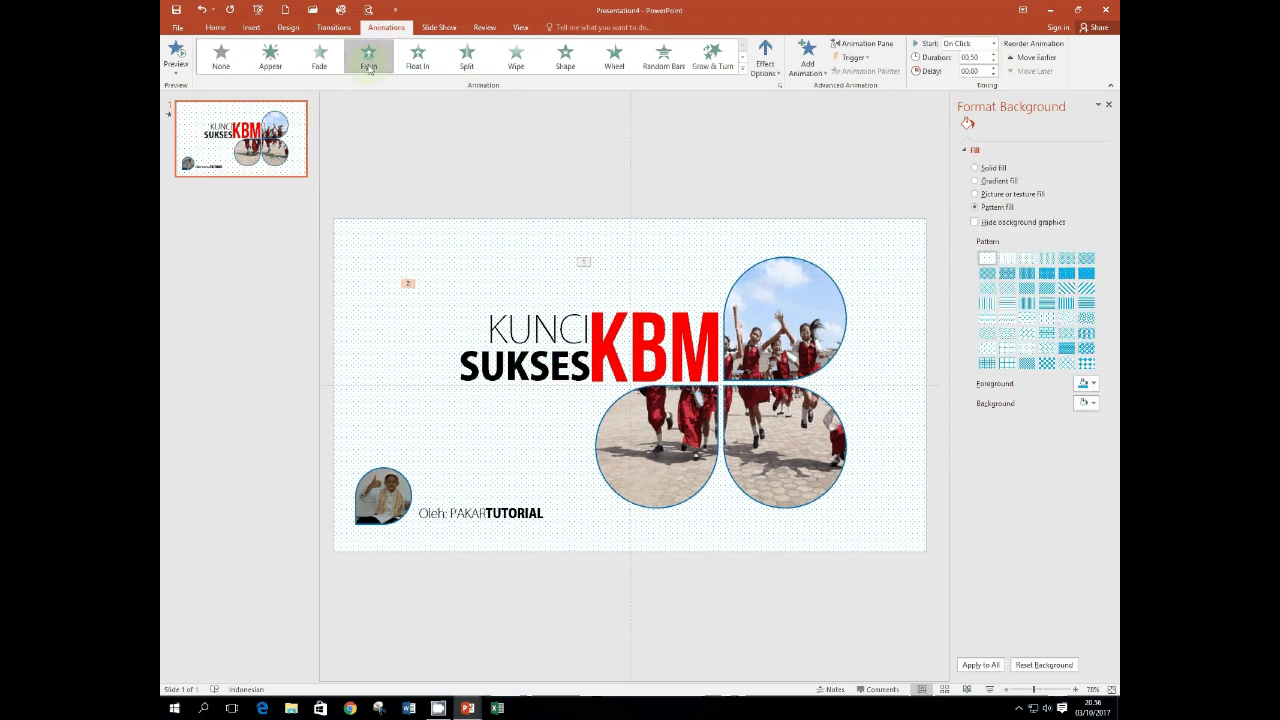
pyautogui.click(779, 75)
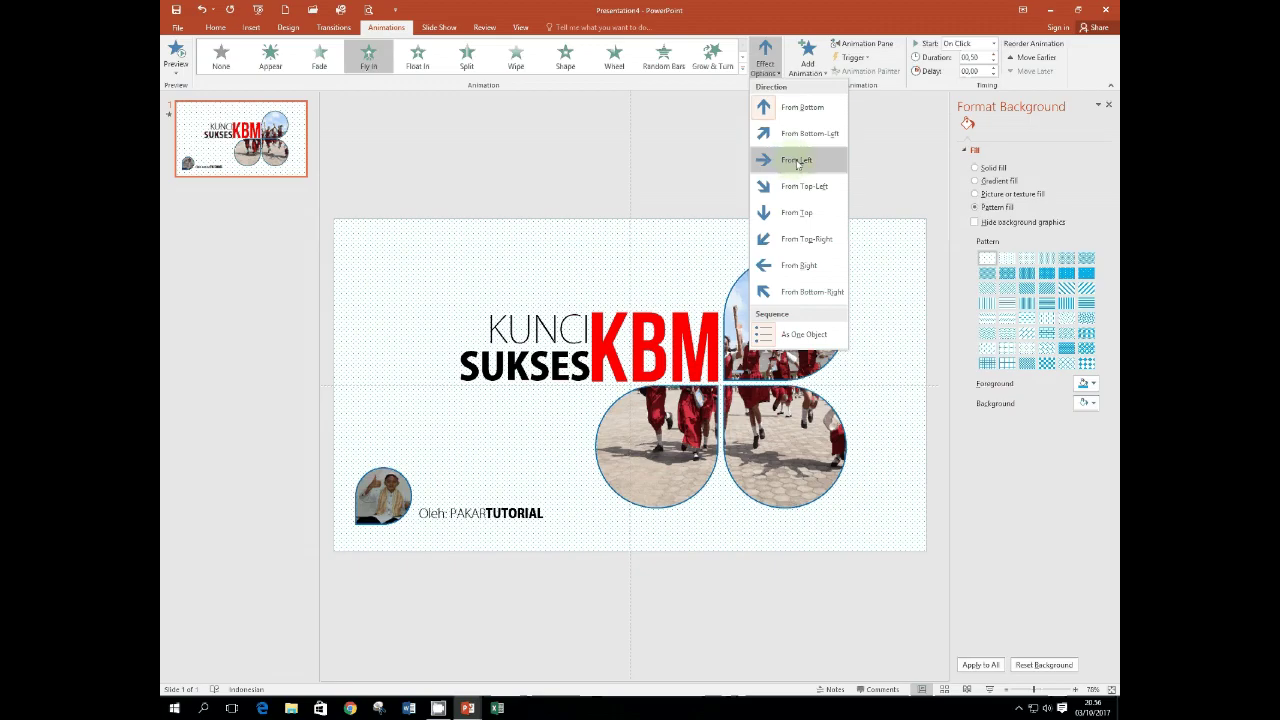
pyautogui.click(797, 164)
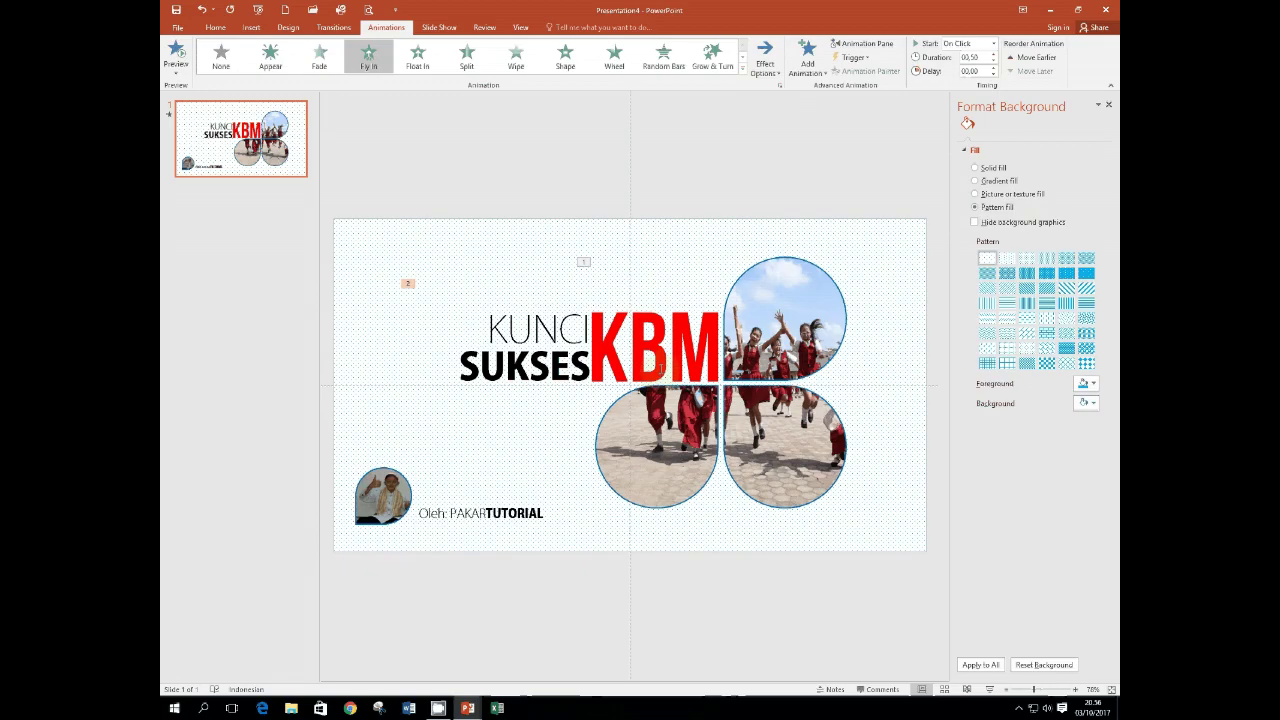
# Give the red KBM text a Fly In entrance from the top.
pyautogui.click(660, 368)
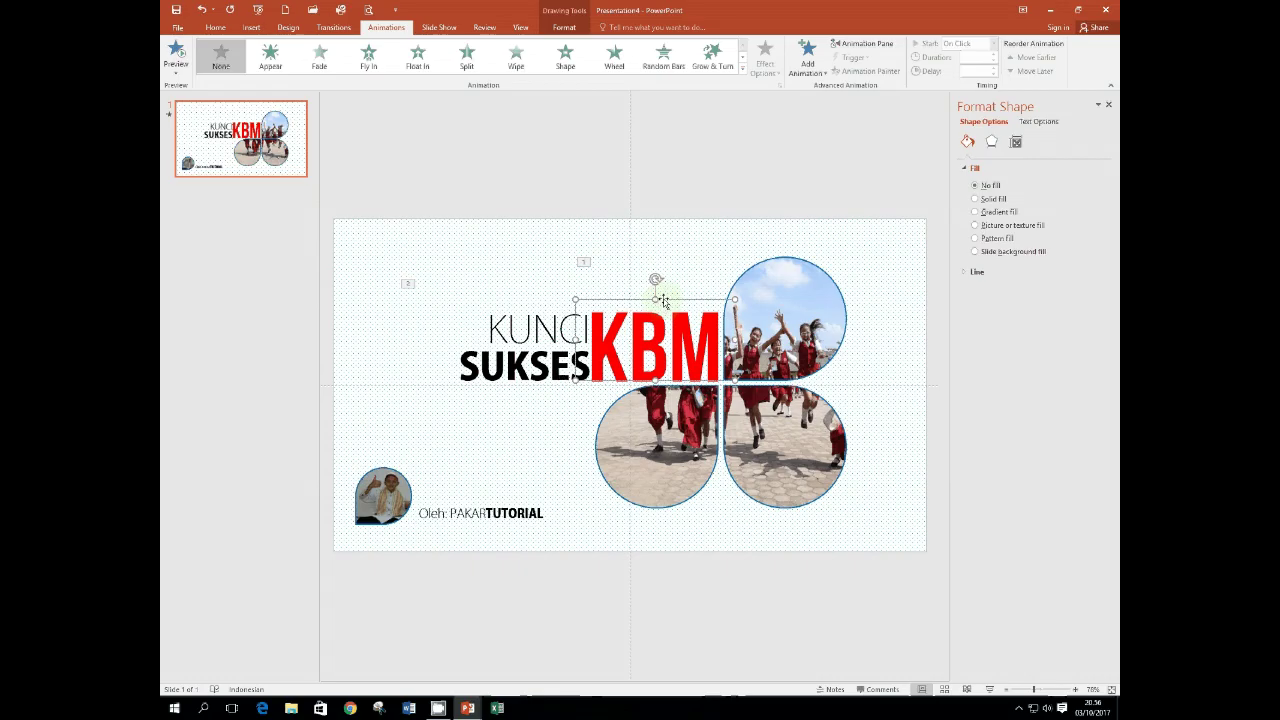
pyautogui.click(366, 67)
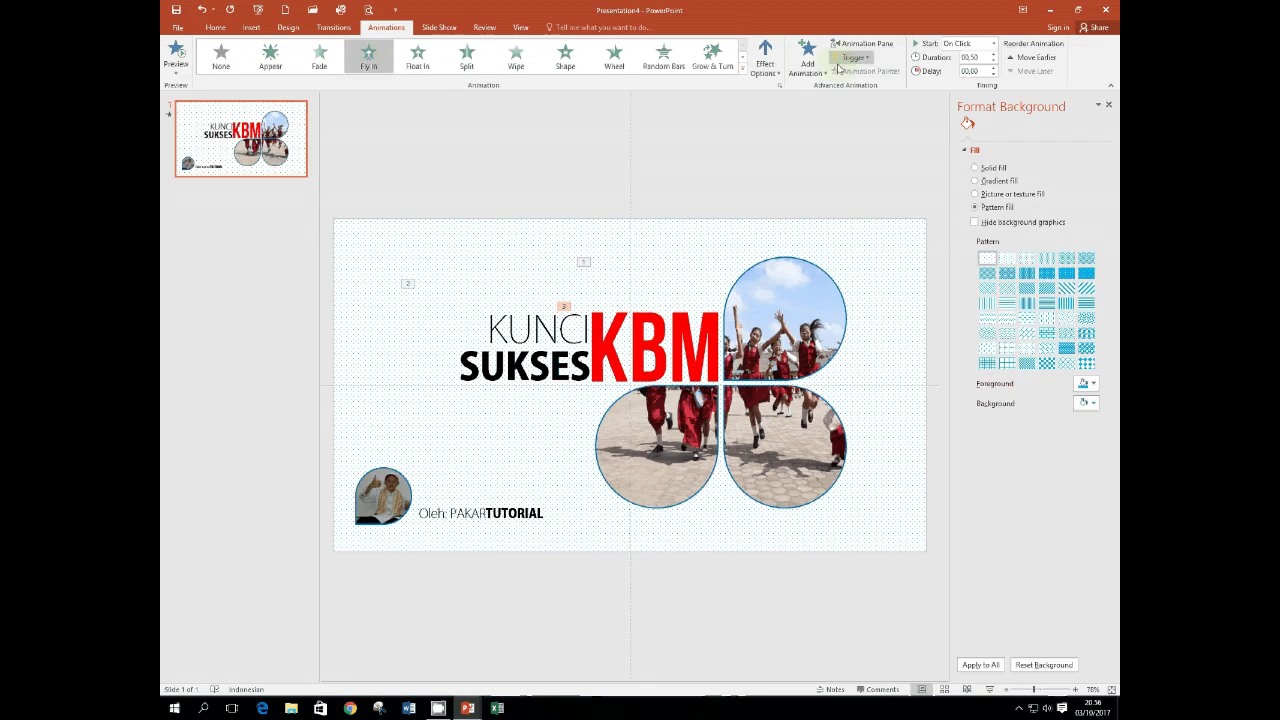
pyautogui.click(776, 80)
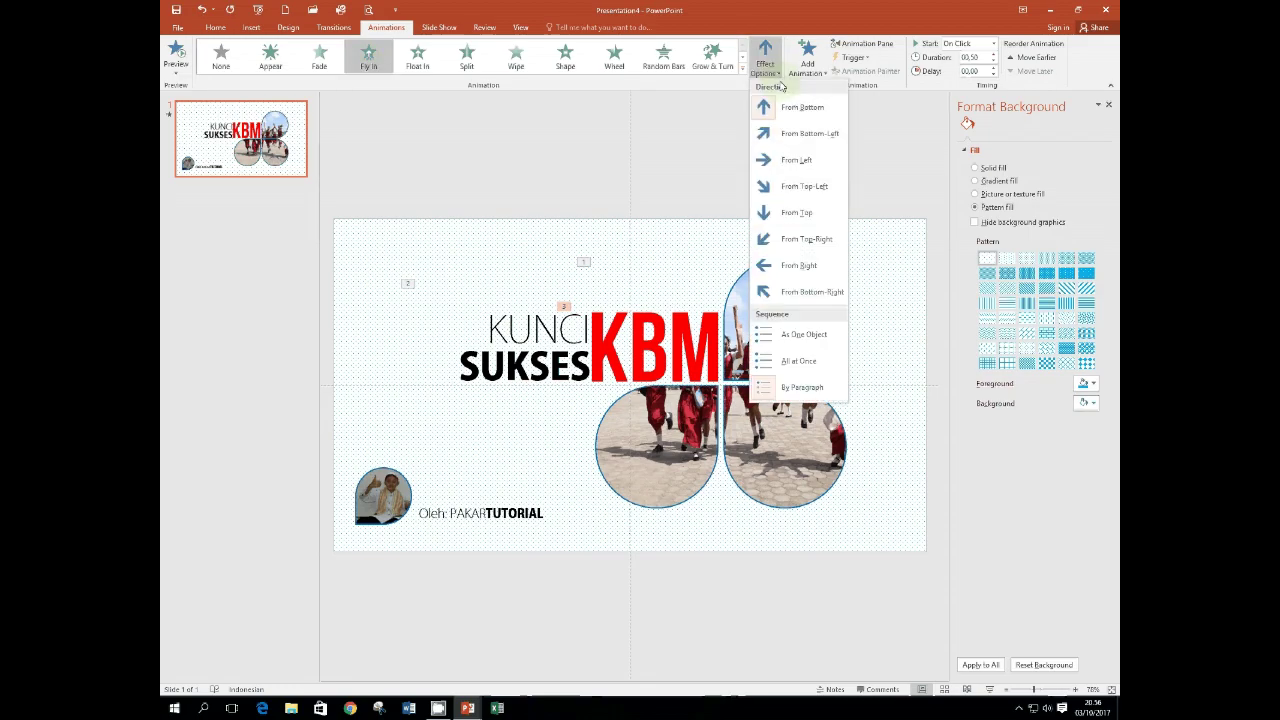
pyautogui.click(798, 212)
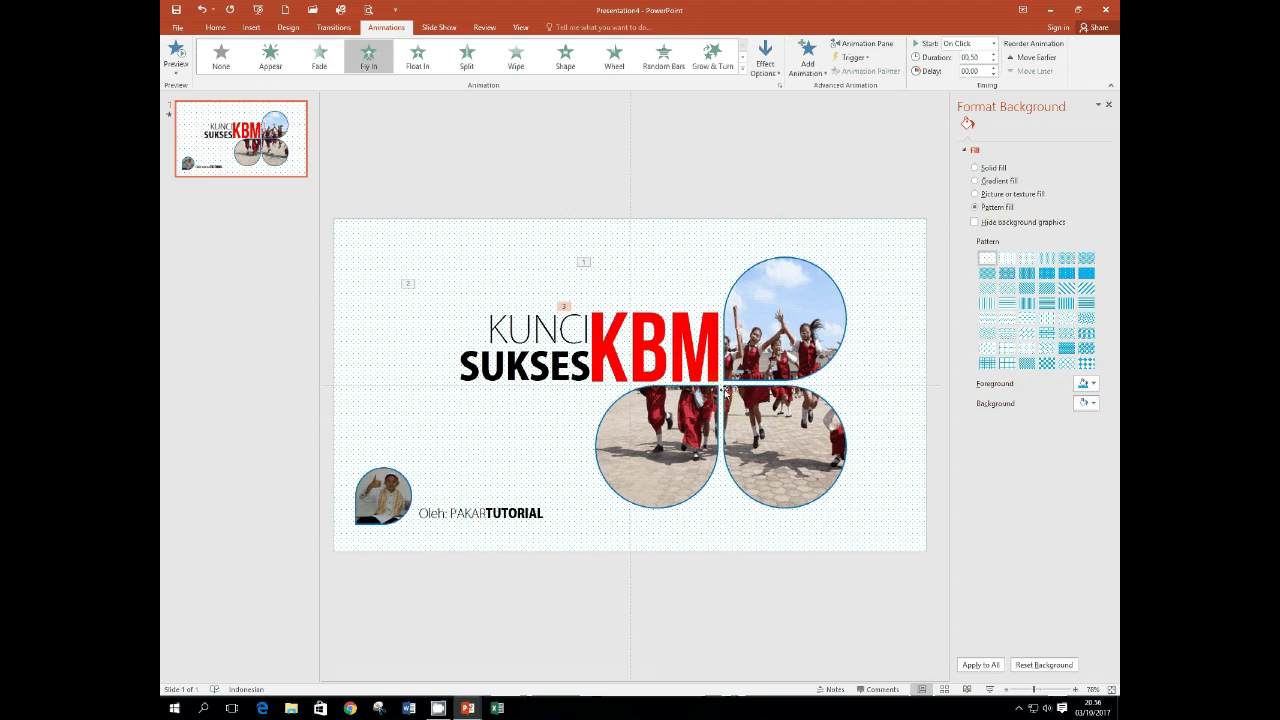
pyautogui.click(541, 456)
pyautogui.click(398, 484)
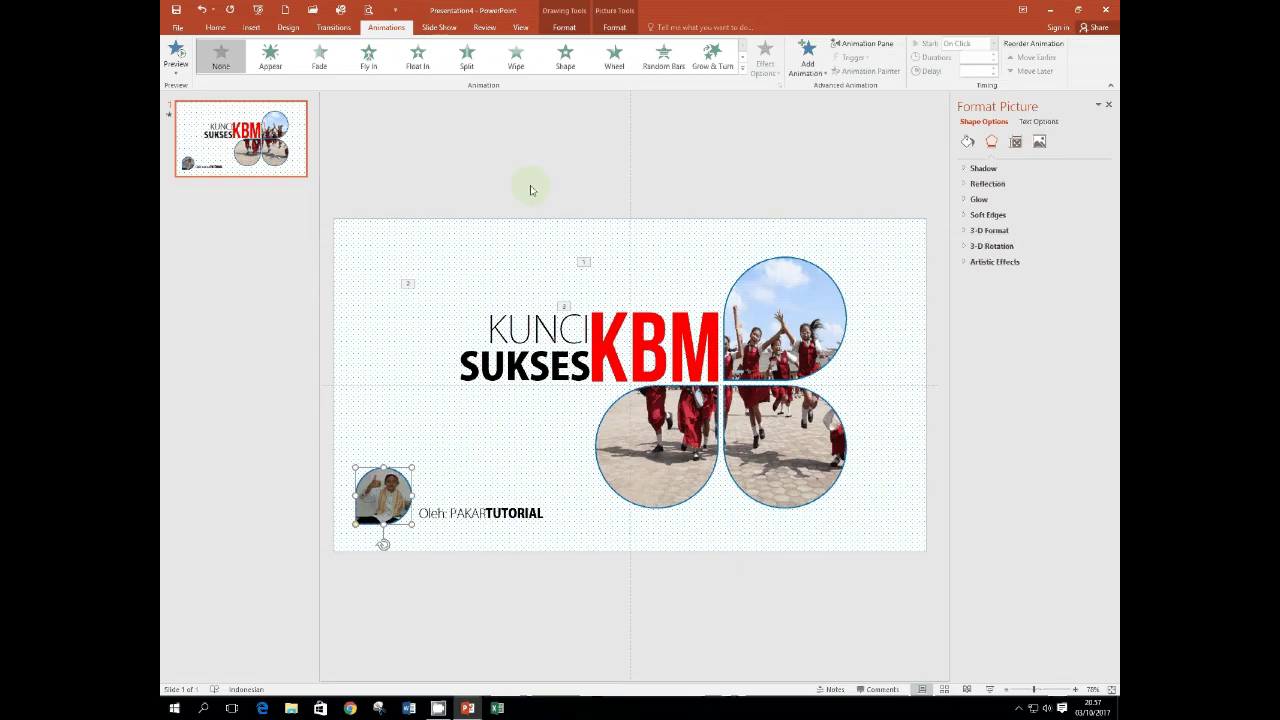
# Add a Wheel entrance to the small author photo and a From Left Fly In to the 'Oleh: PAKARTUTORIAL' credit.
pyautogui.click(620, 62)
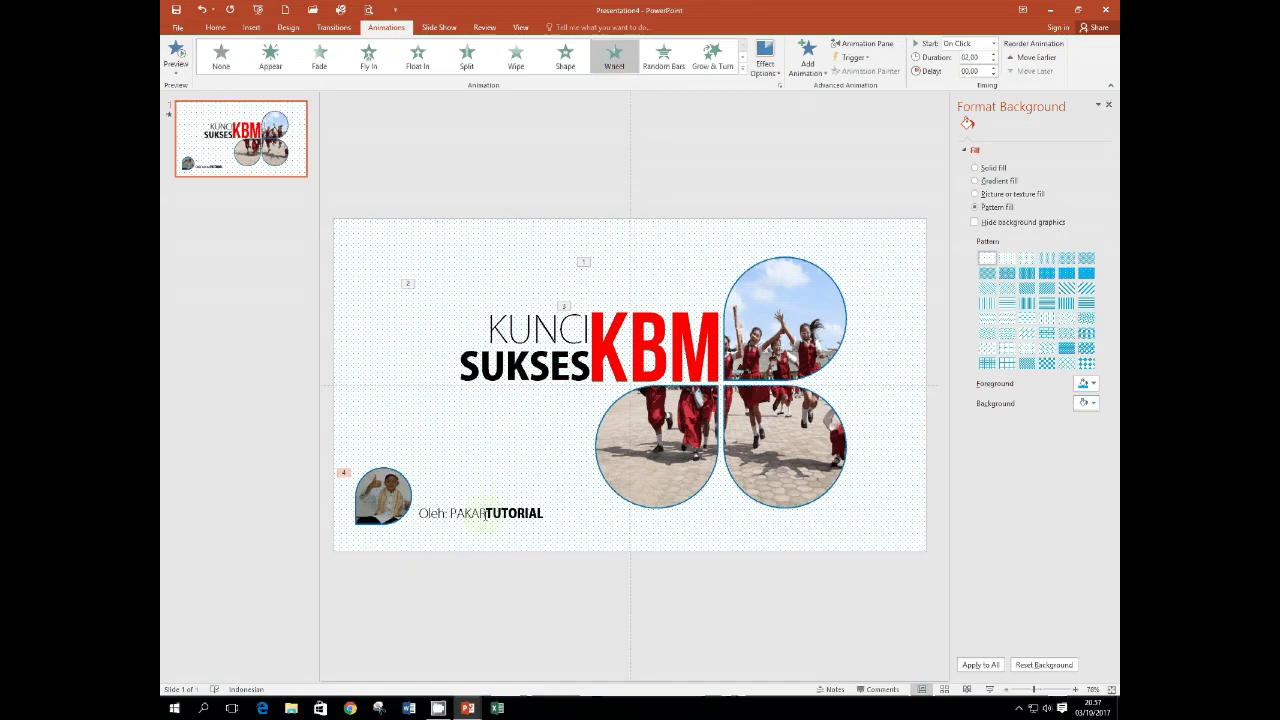
pyautogui.click(488, 495)
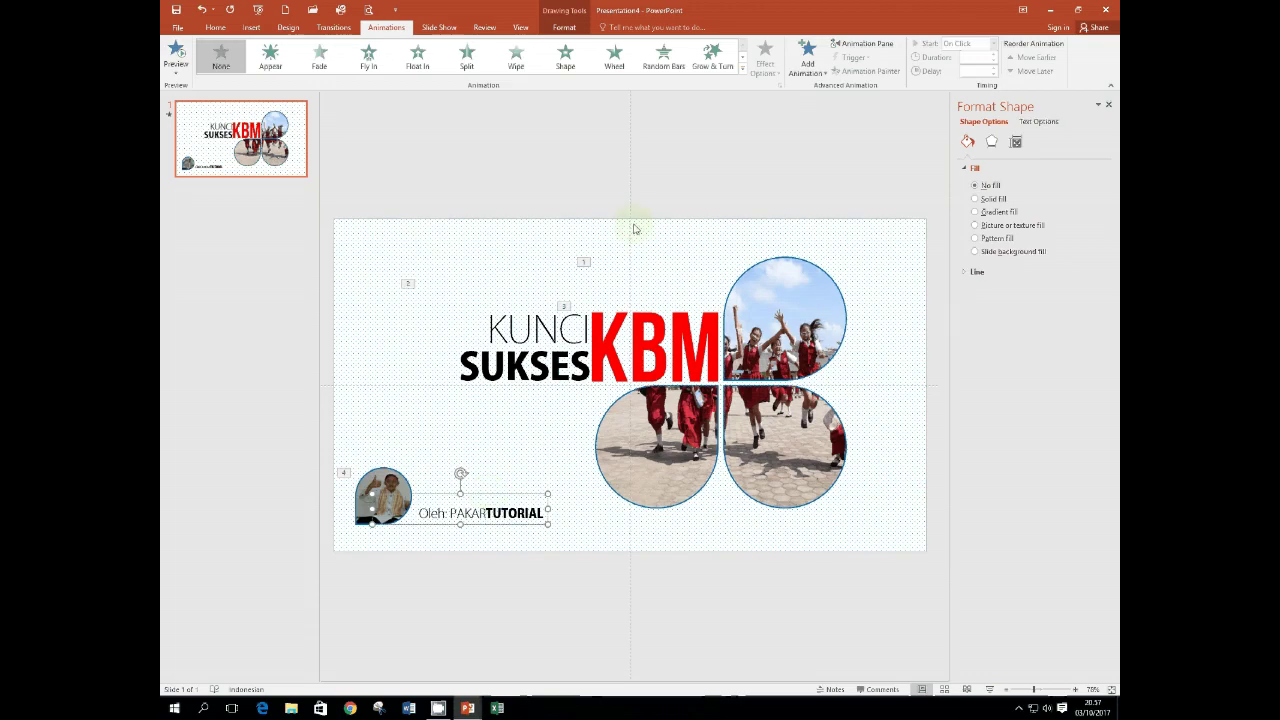
pyautogui.click(369, 62)
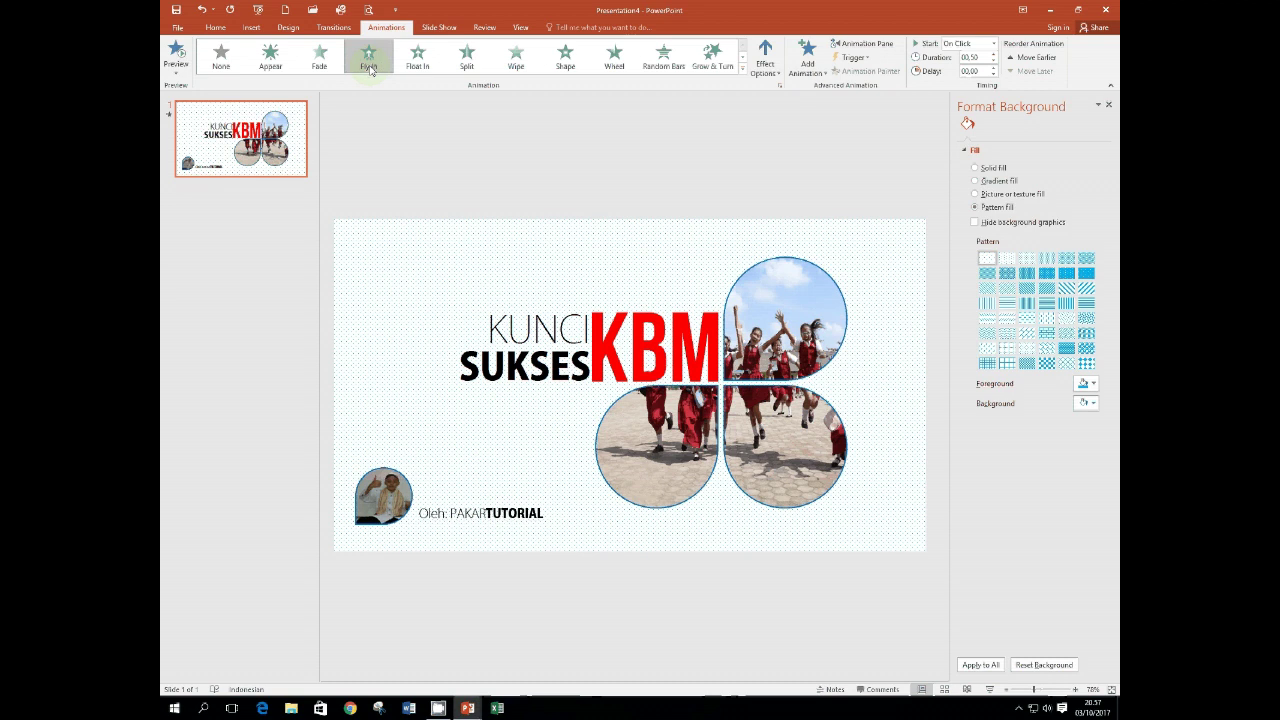
pyautogui.click(778, 80)
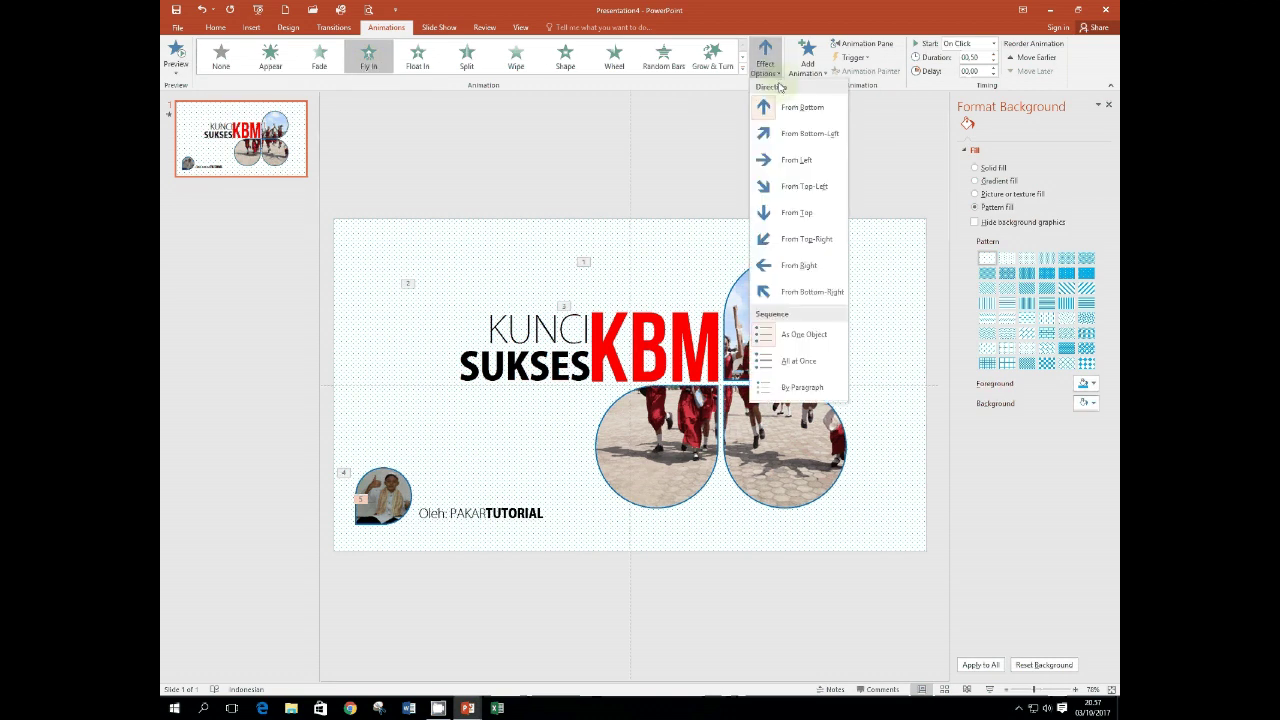
pyautogui.click(783, 162)
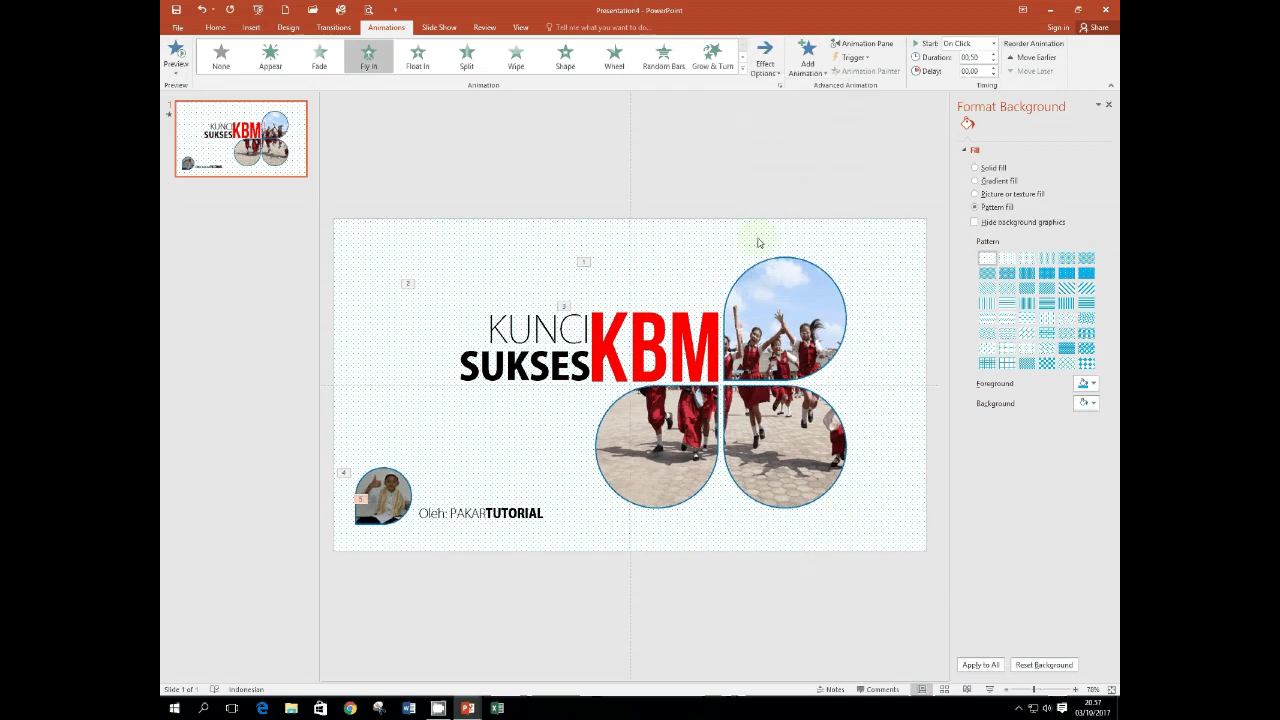
pyautogui.click(790, 297)
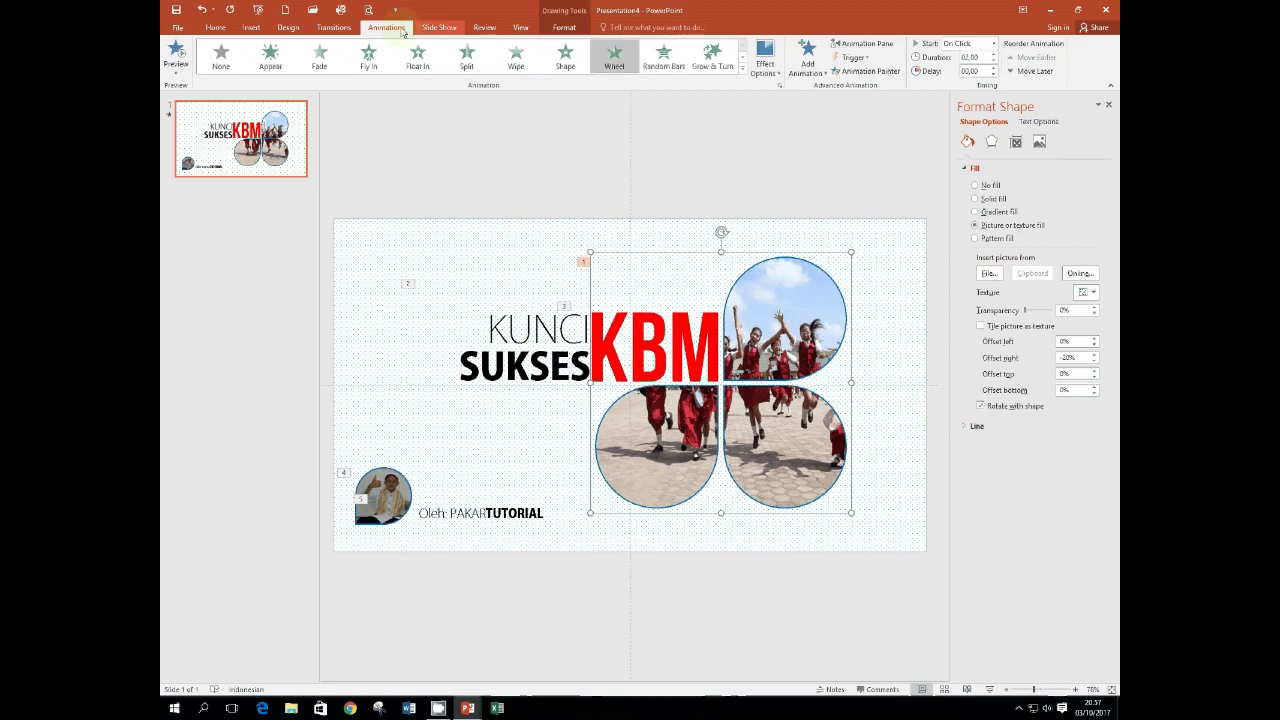
# Open the Animation Pane and show Group 6's start-timing dropdown.
pyautogui.click(867, 46)
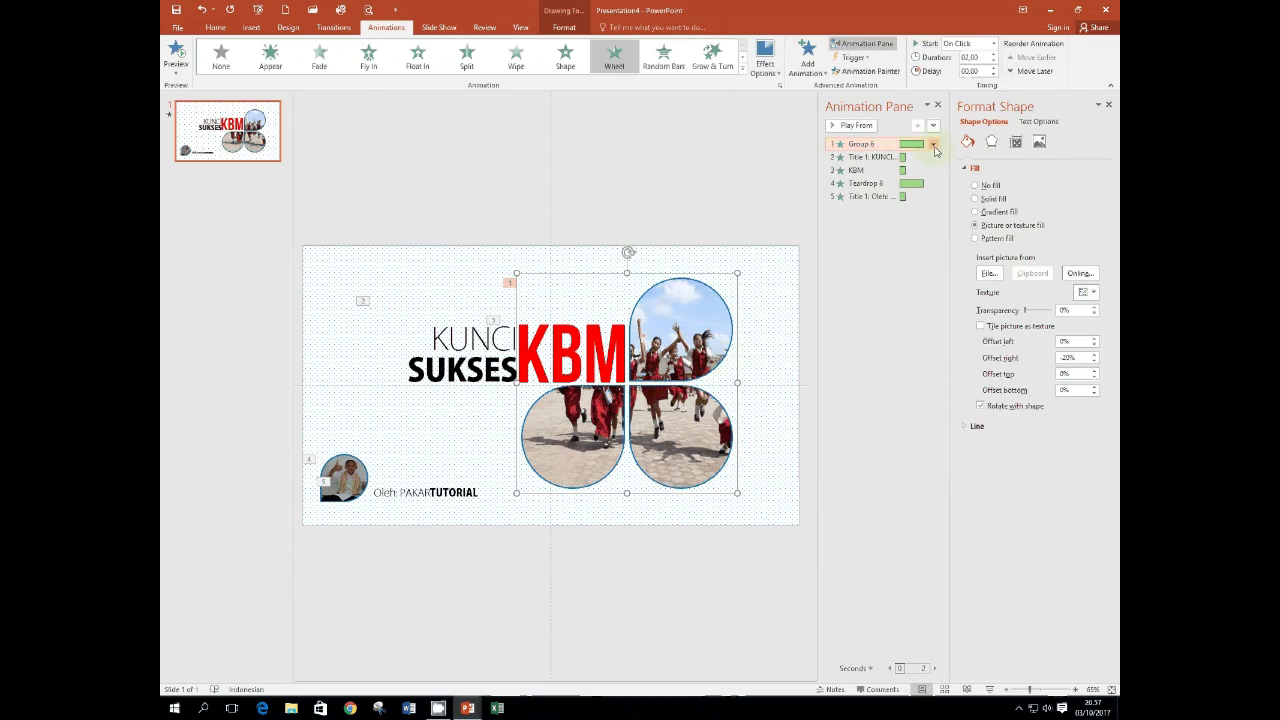
pyautogui.click(866, 143)
pyautogui.click(933, 145)
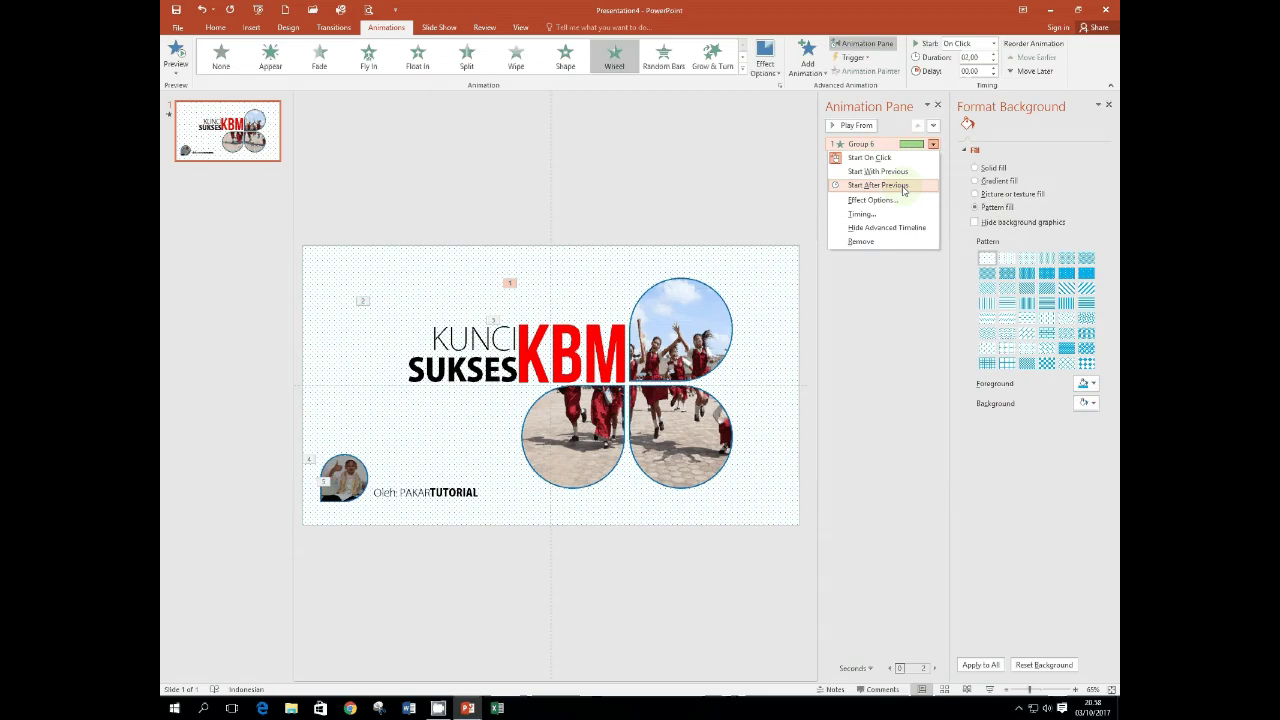
# Set Group 6, the KUNCI SUKSES title and KBM to Start After Previous.
pyautogui.click(903, 187)
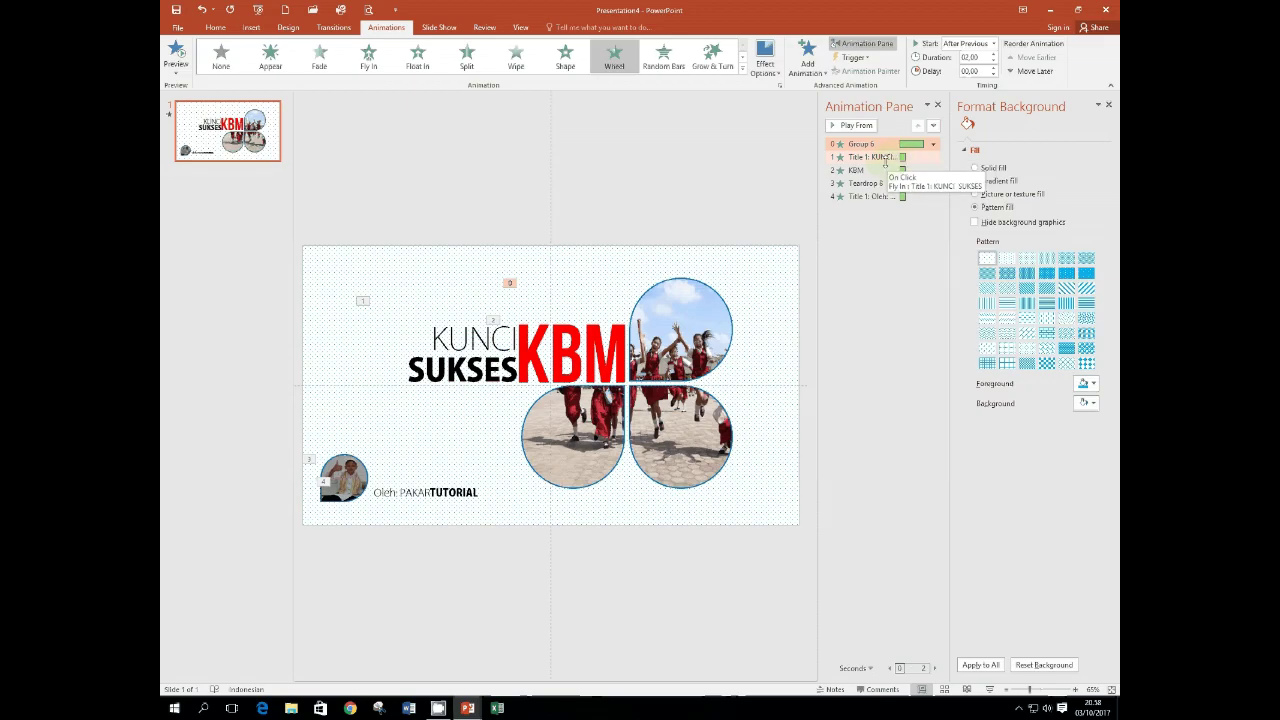
pyautogui.click(870, 157)
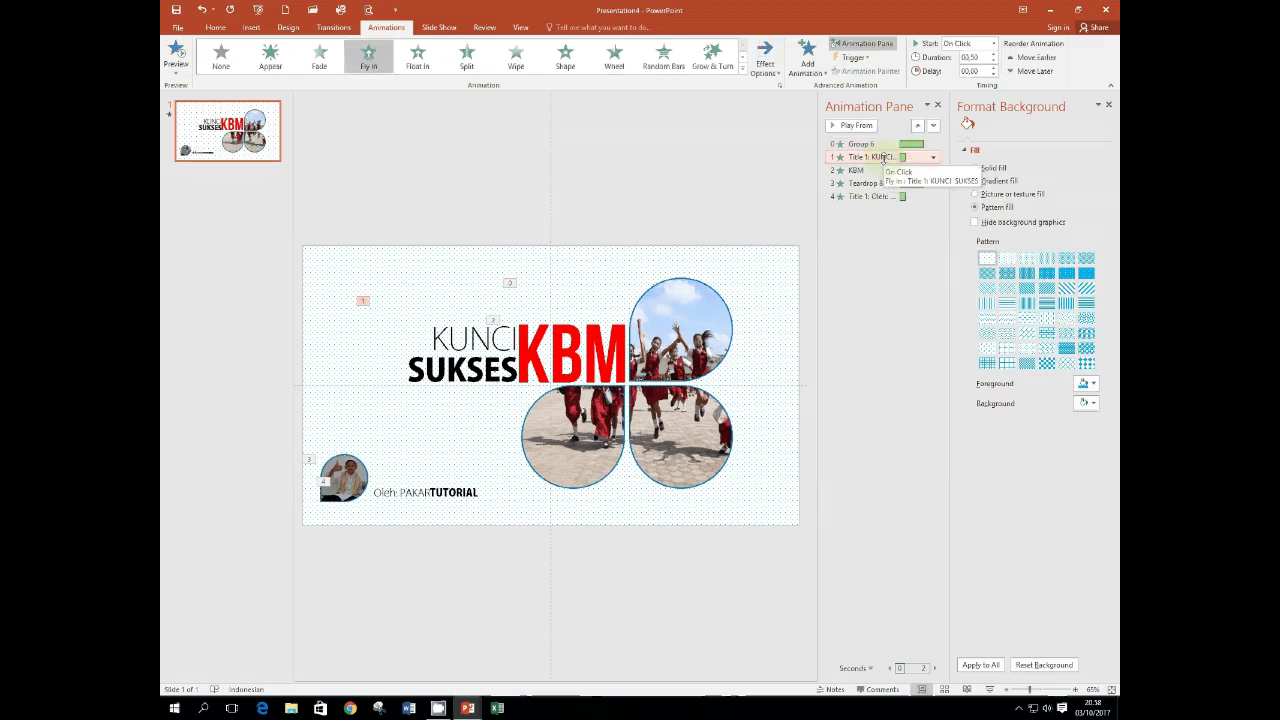
pyautogui.click(933, 158)
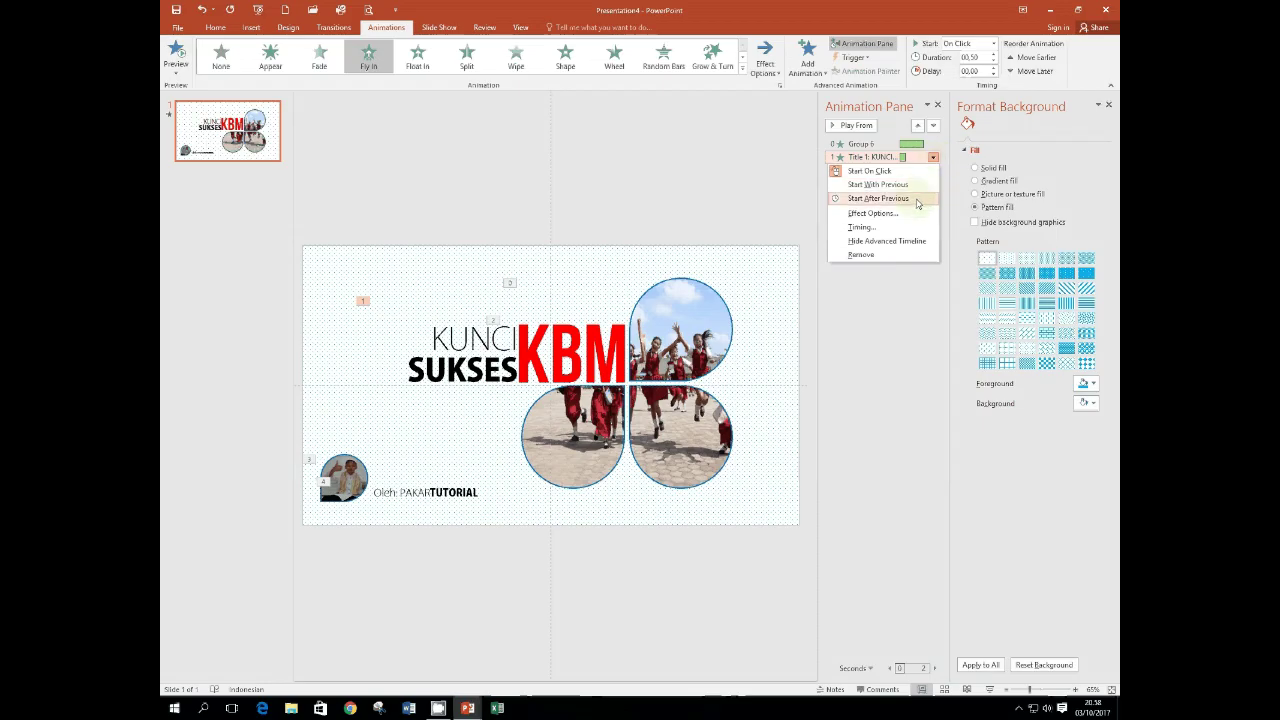
pyautogui.click(917, 199)
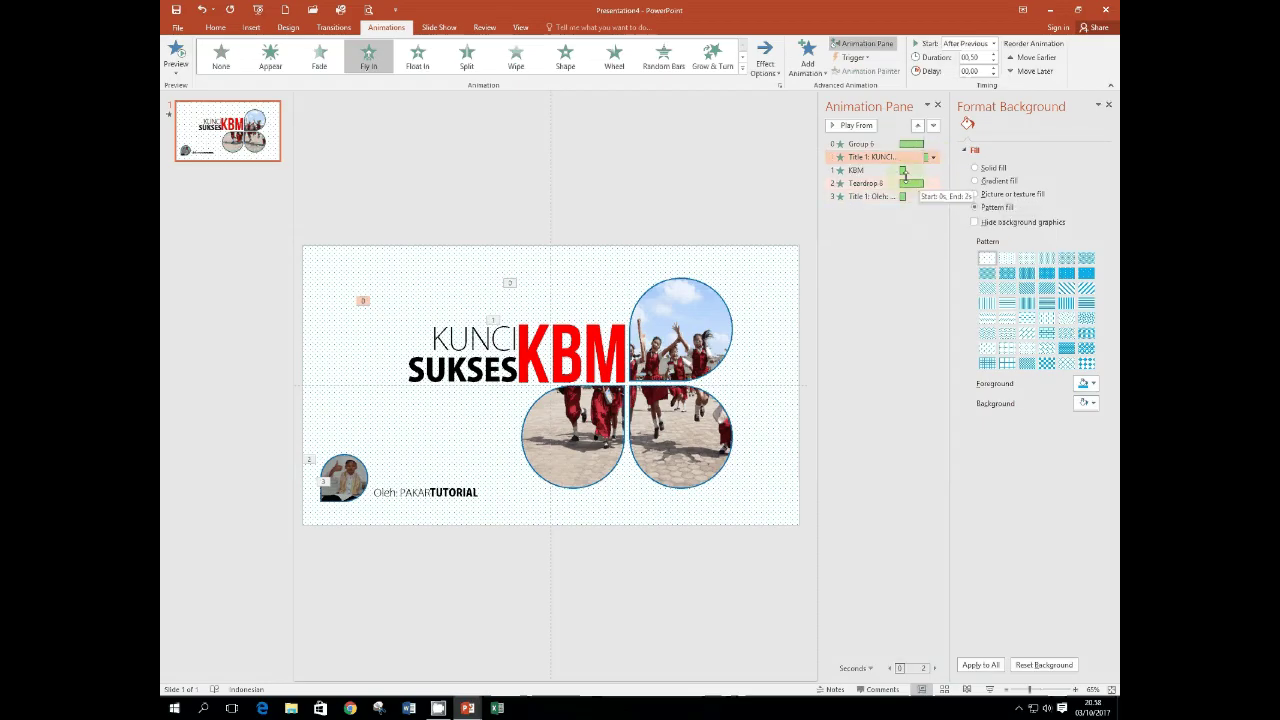
pyautogui.click(901, 171)
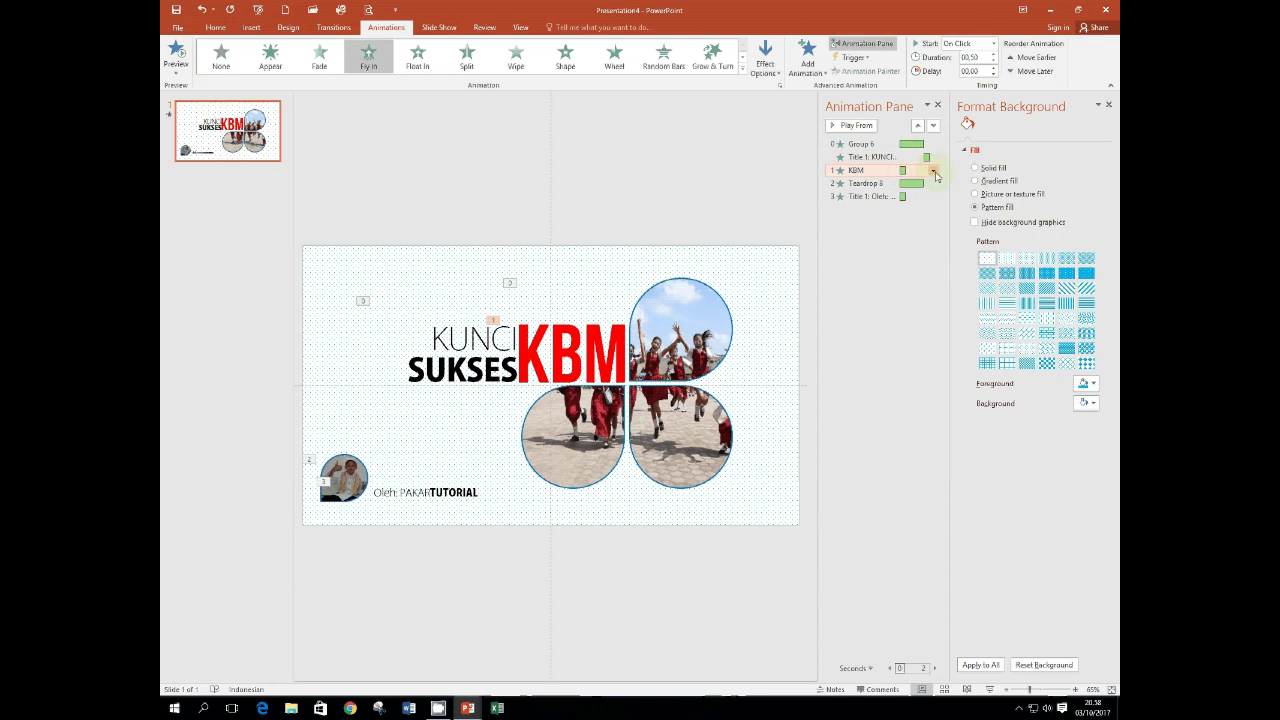
pyautogui.click(933, 171)
pyautogui.click(925, 220)
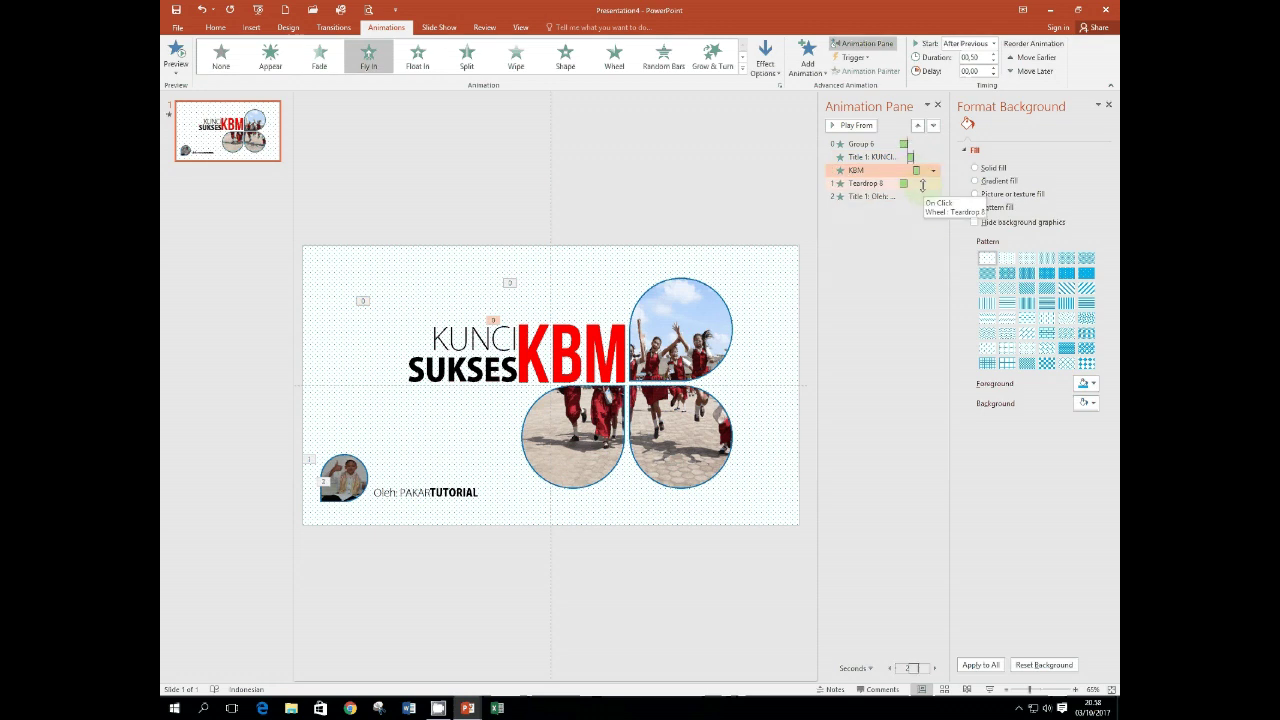
# Set Teardrop 8 and the Oleh credit to Start After Previous.
pyautogui.click(922, 183)
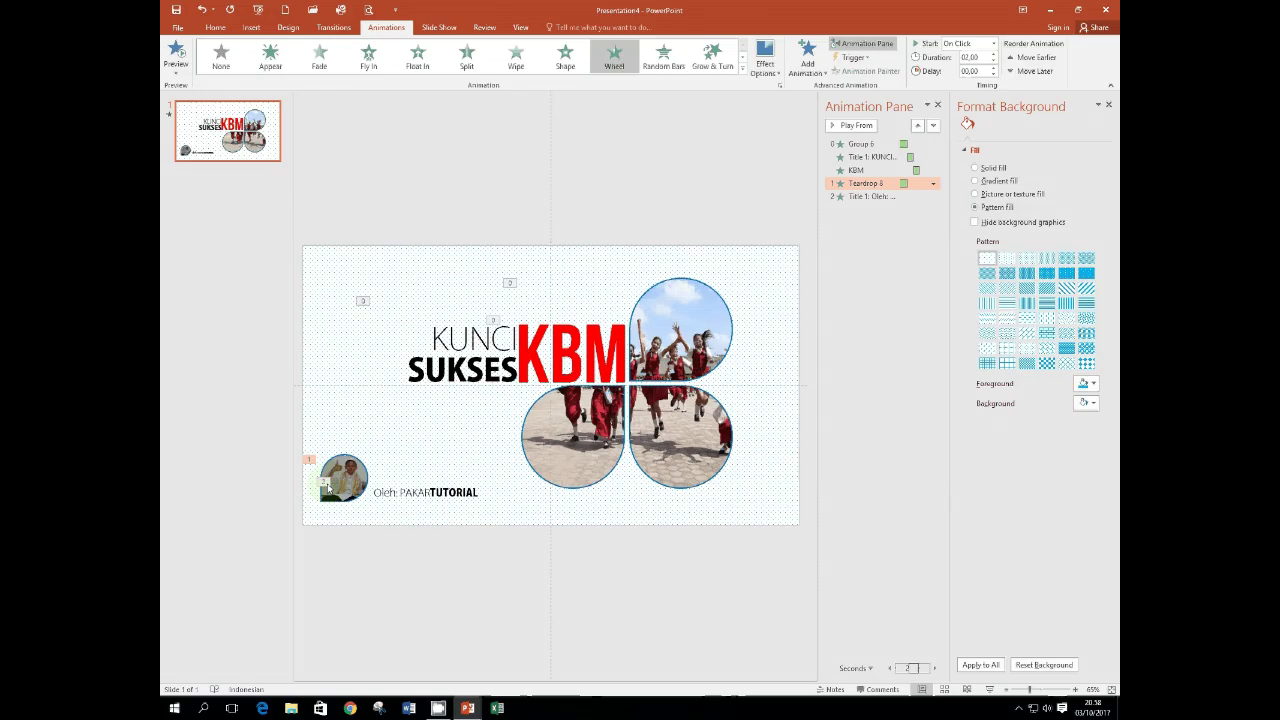
pyautogui.click(933, 183)
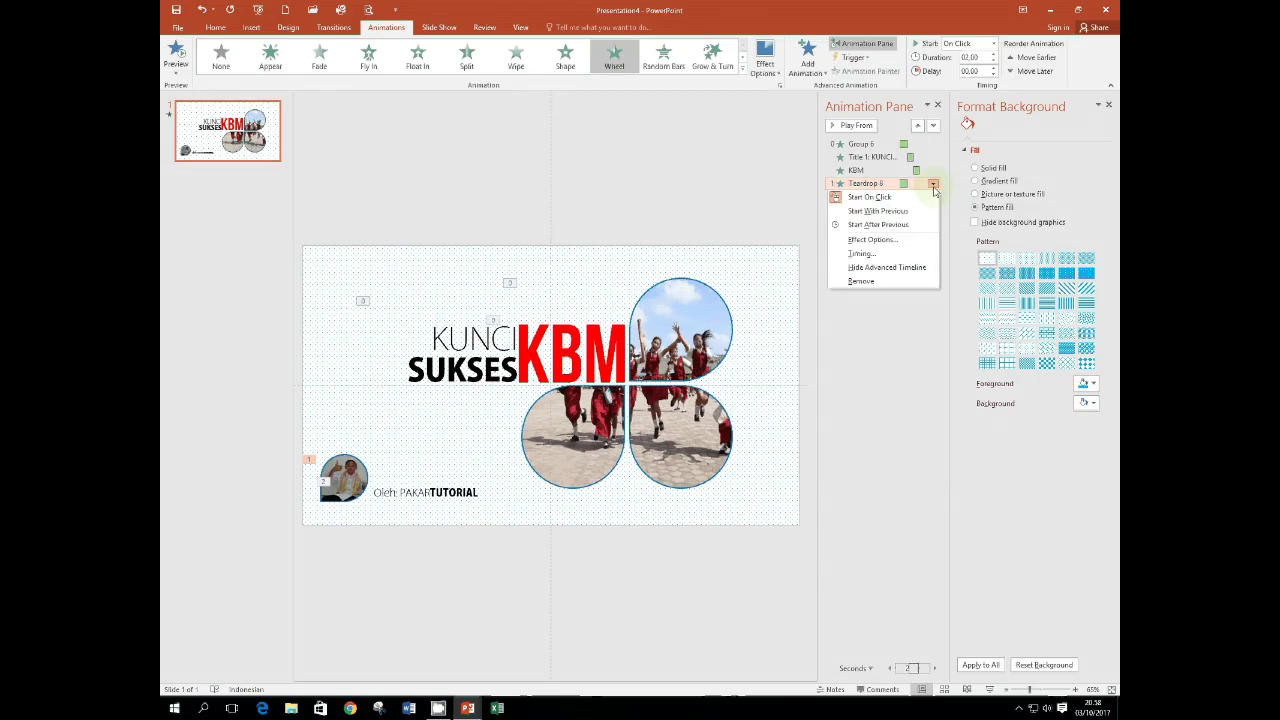
pyautogui.click(920, 229)
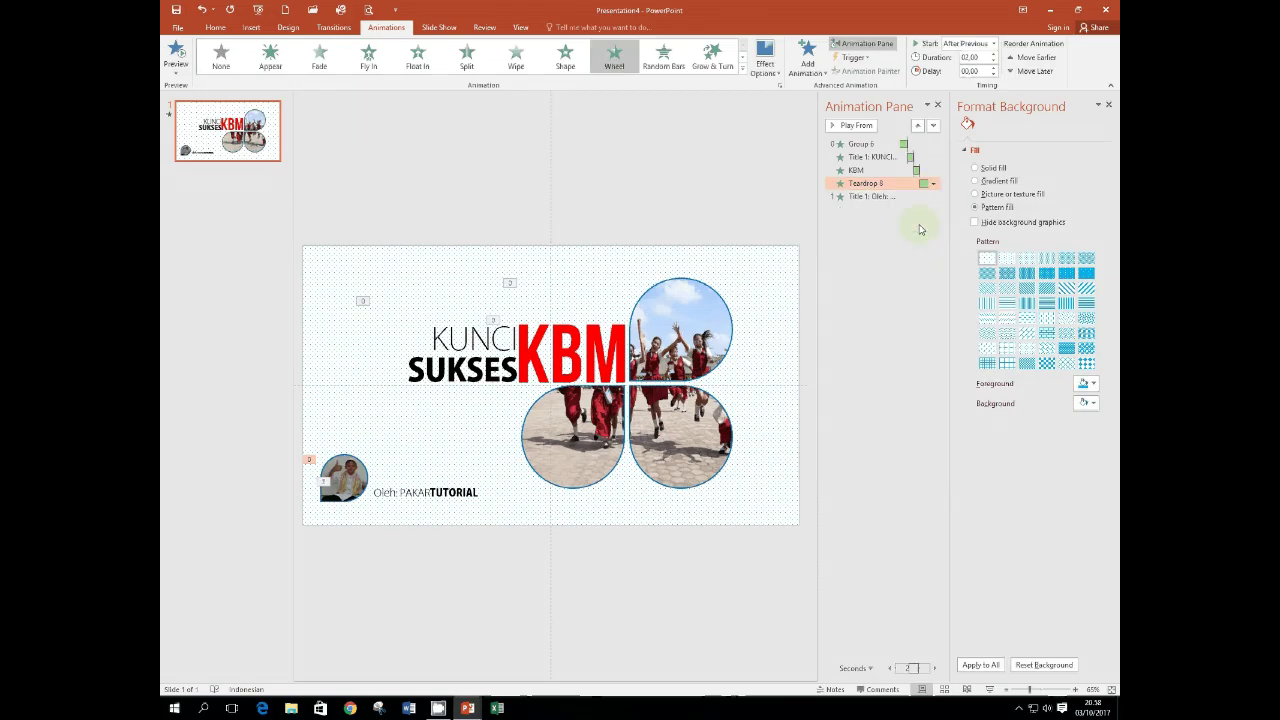
pyautogui.click(893, 197)
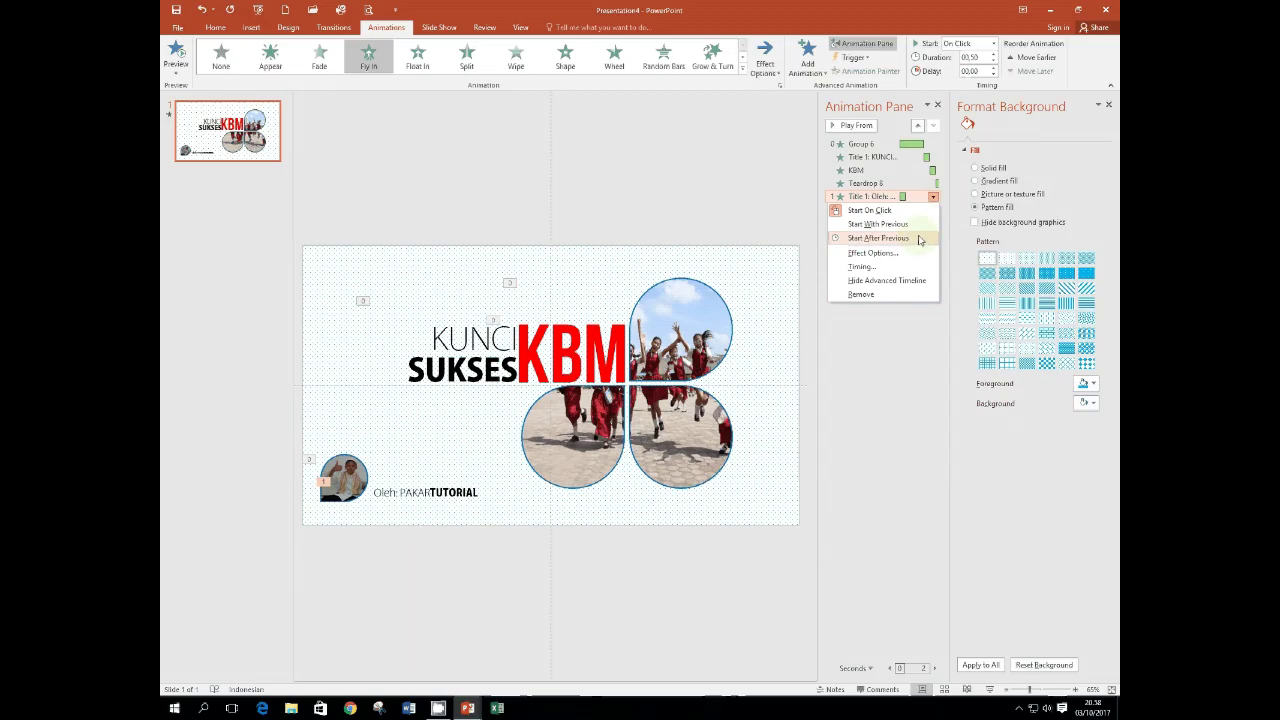
pyautogui.click(919, 242)
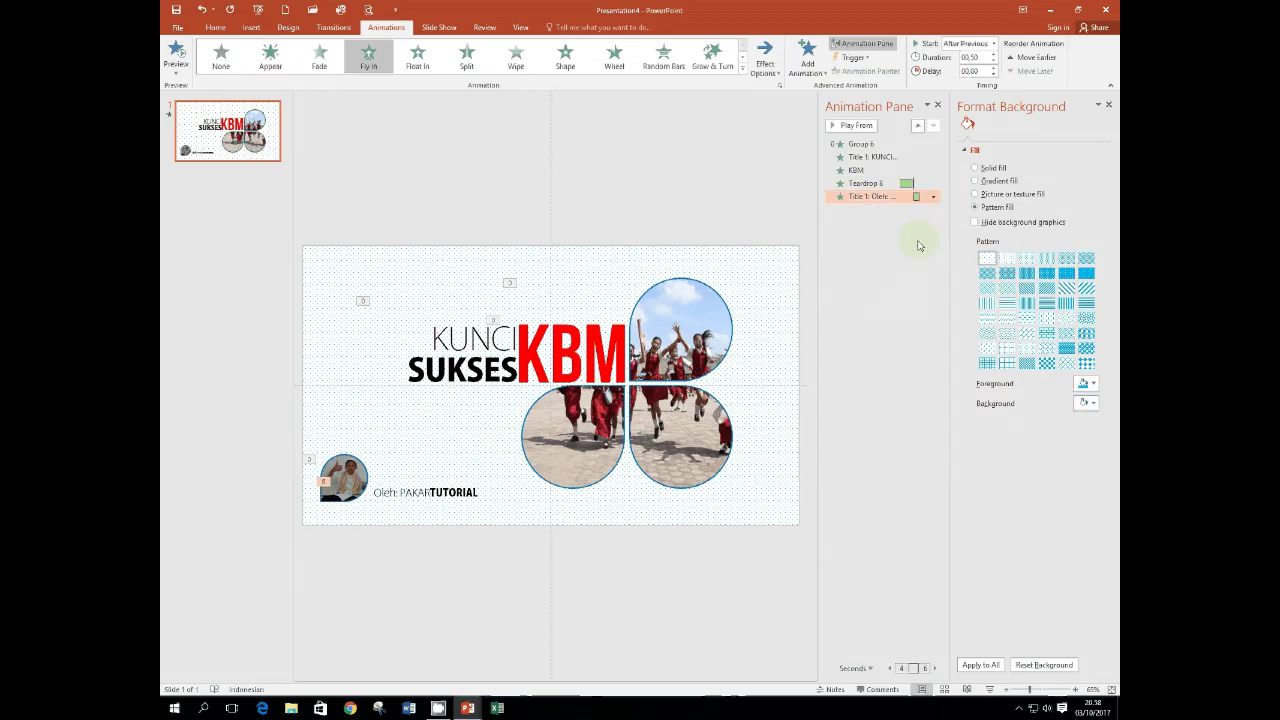
# Run the slide show from the cover slide to watch the animations play automatically.
pyautogui.click(990, 690)
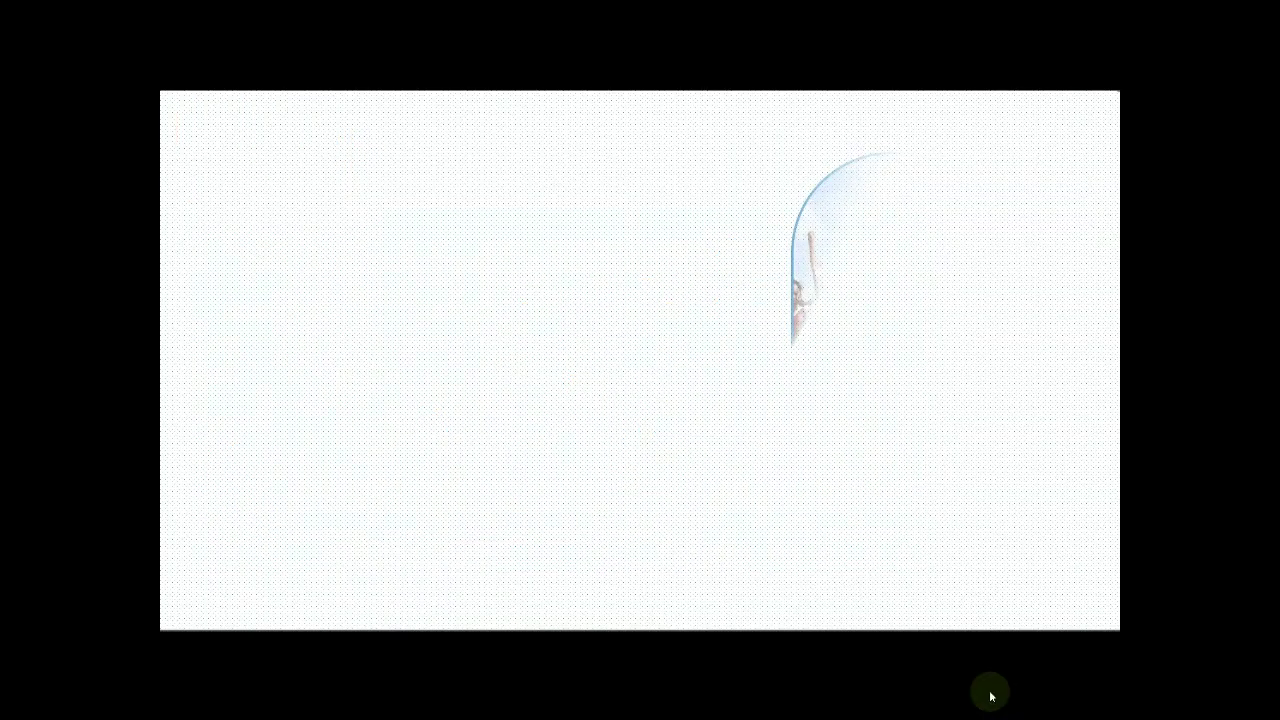